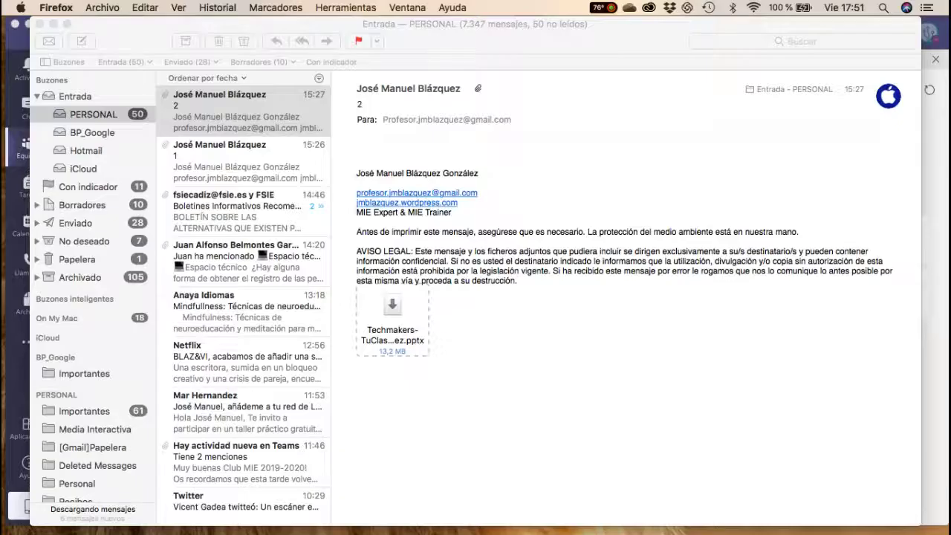
- Clear the mail windows off the screen, discard the unsent "Cálculo" form message without saving, and switch to Microsoft Teams
mouse_move(567, 32)
mouse_down()
mouse_move(572, 97)
mouse_move(580, 38)
mouse_up()
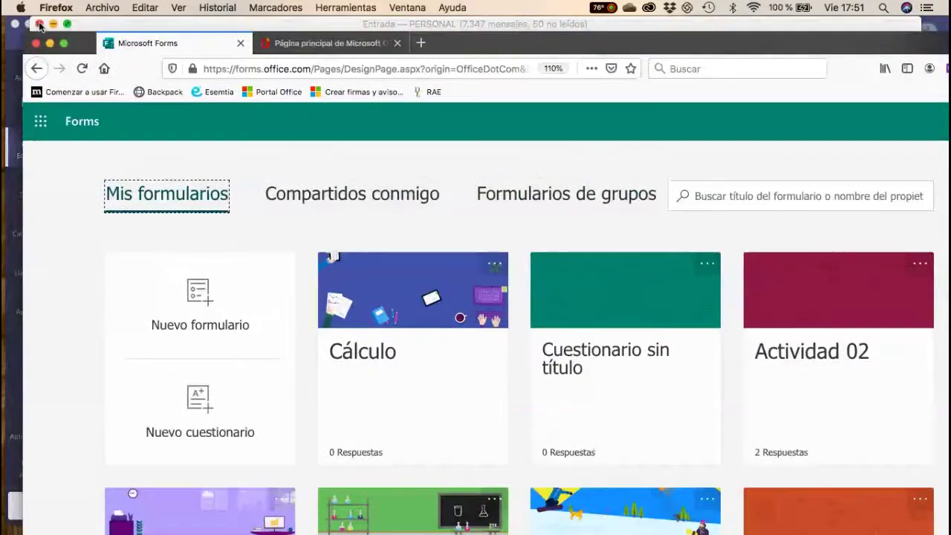
drag(554, 43, 563, 521)
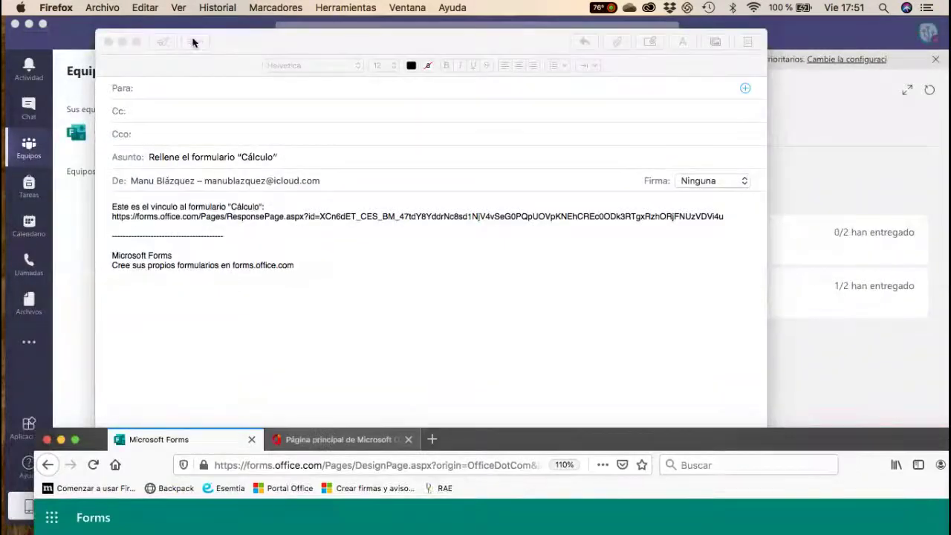
click(108, 42)
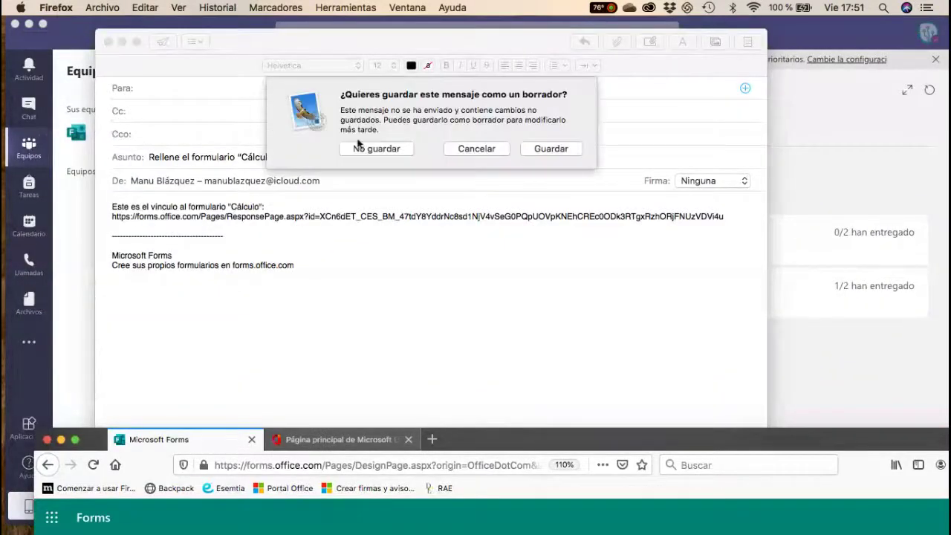
click(369, 148)
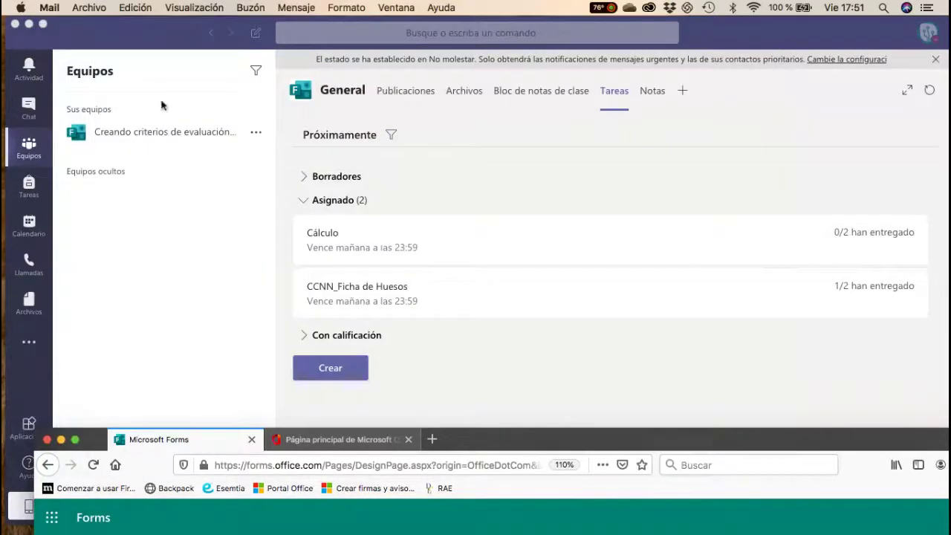
double_click(536, 437)
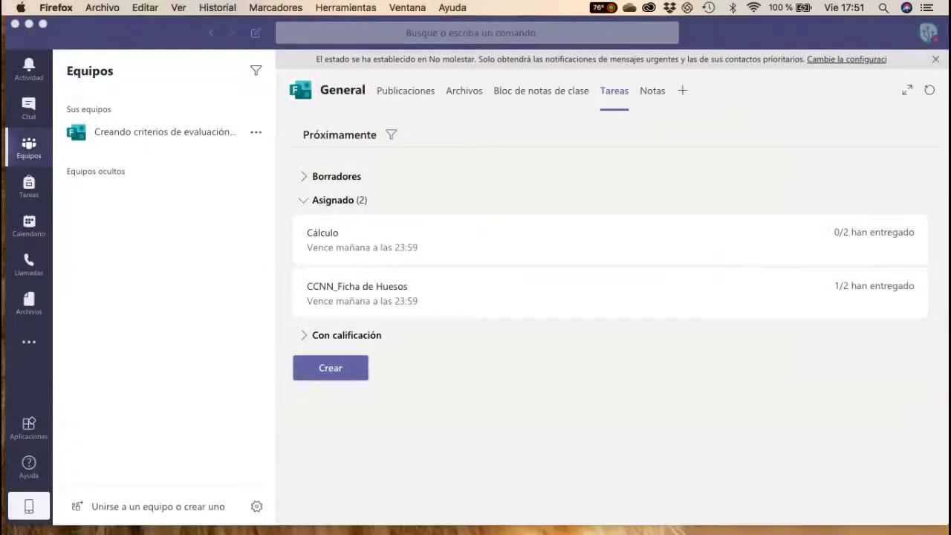
click(163, 136)
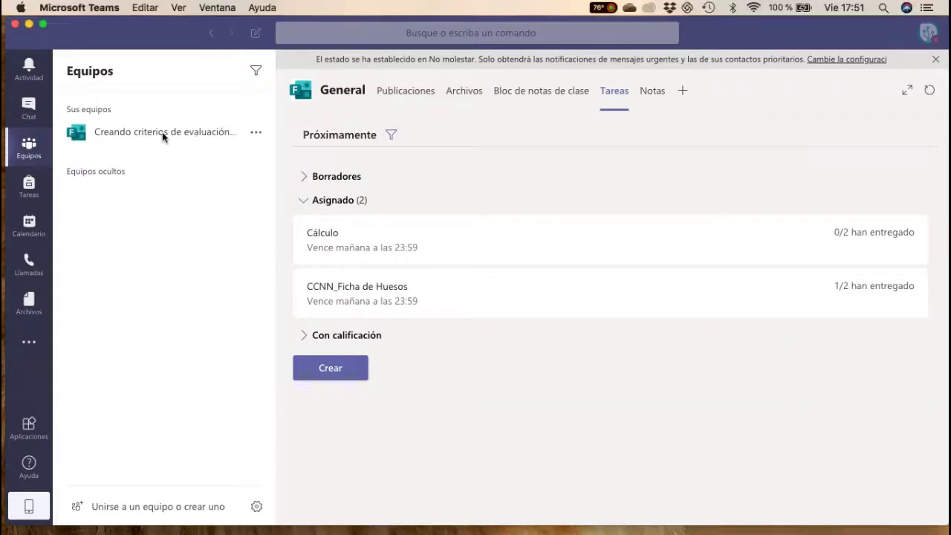
- Create a new quiz assignment based on the form "Multiplicación de números enteros"
click(352, 358)
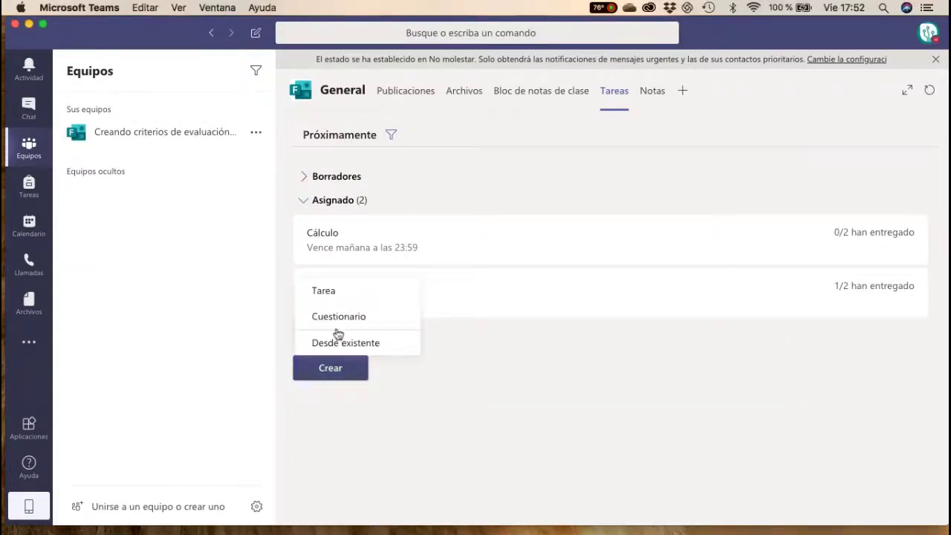
click(334, 316)
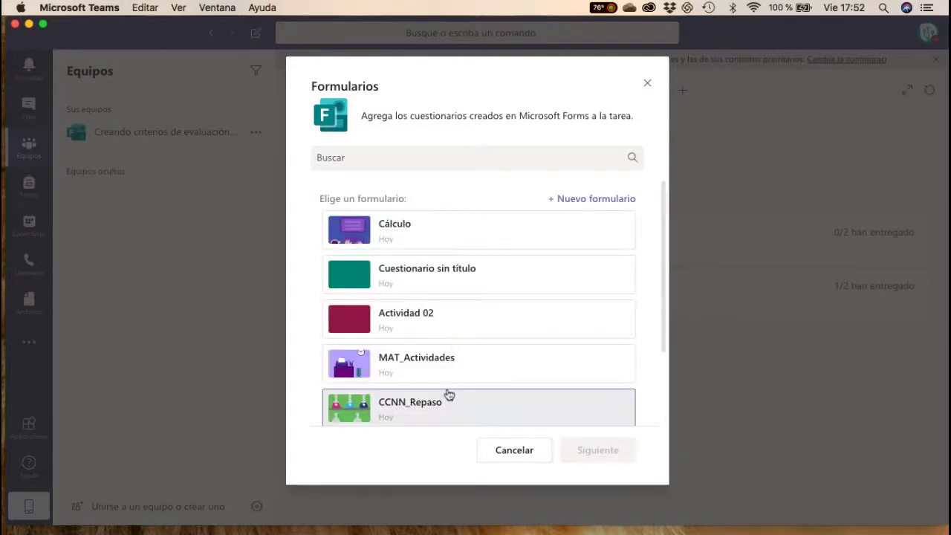
scroll(445, 395, down, 3)
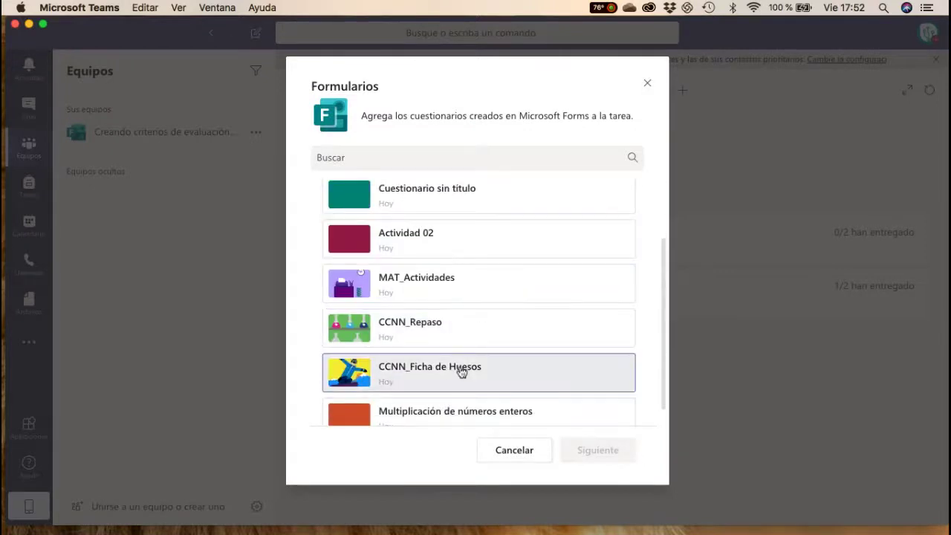
scroll(462, 372, down, 1)
click(474, 397)
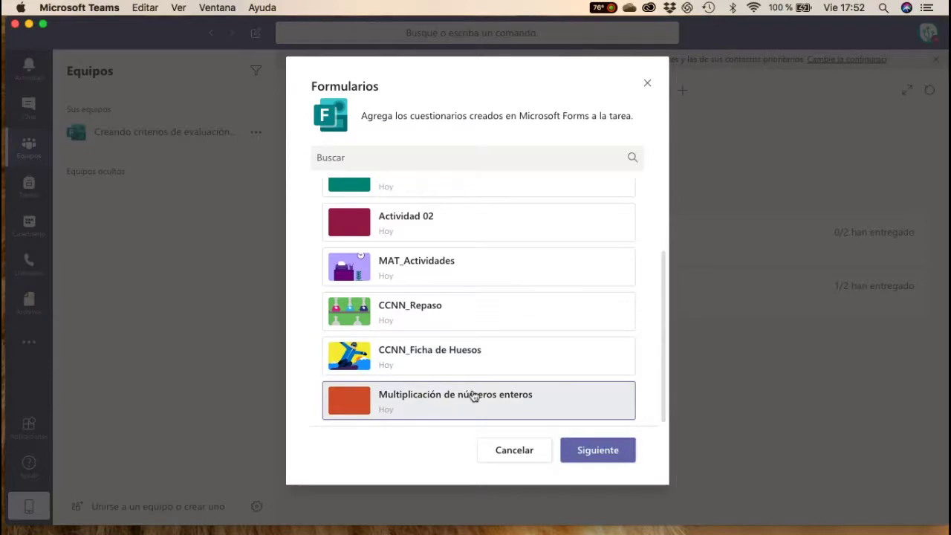
click(606, 454)
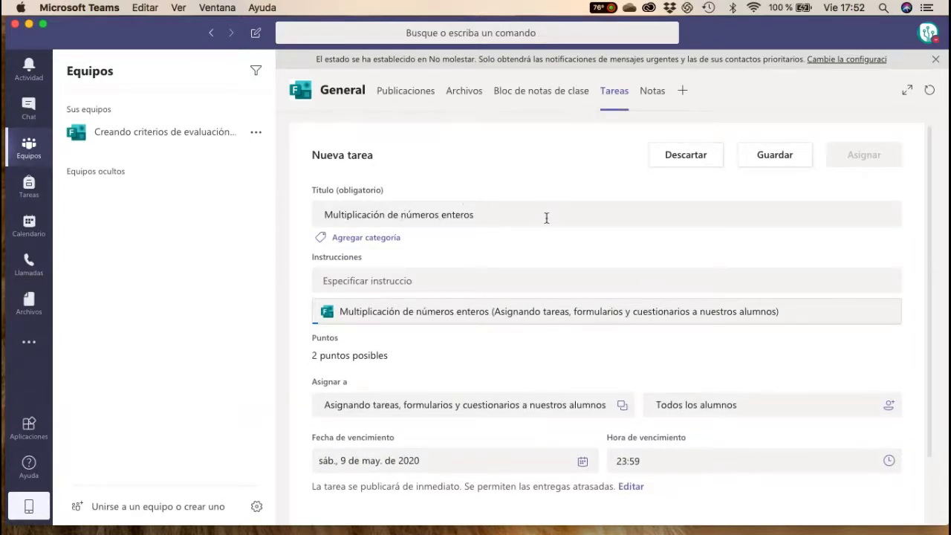
- Enter the instructions "Piensa bien las operaciones. Hazlas en un papel y pasa el resultado. Tranquilo. Todo saldrá bien."
click(429, 281)
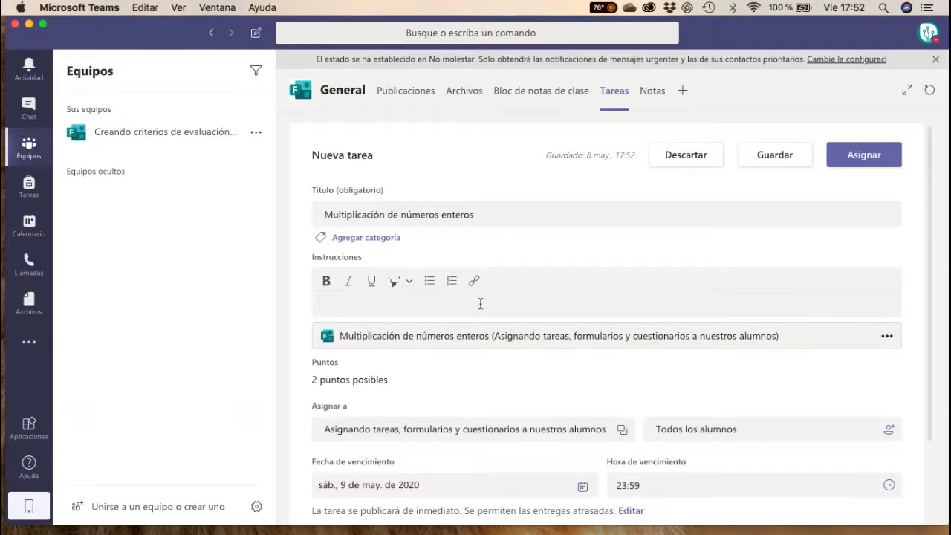
click(480, 303)
text(Piensa bien las opera)
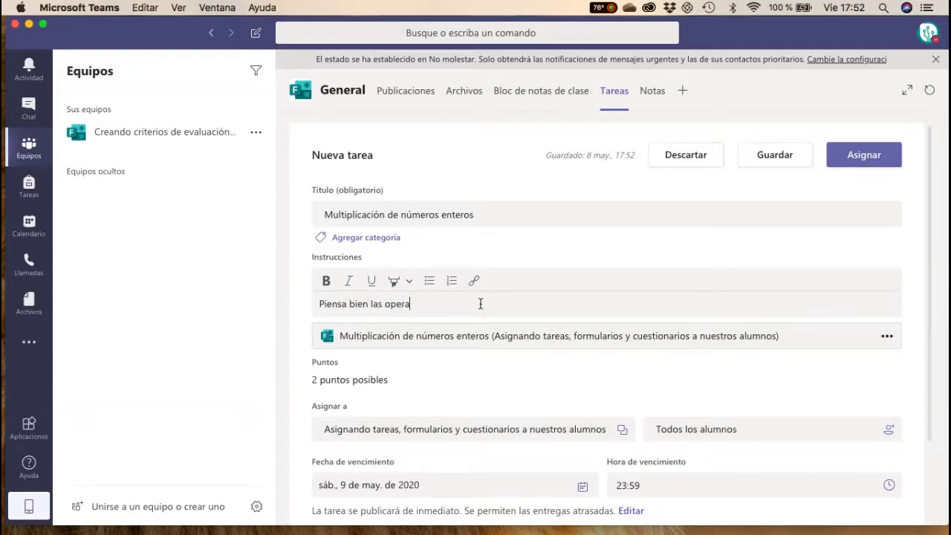
text(ciones. Hazlas en un p)
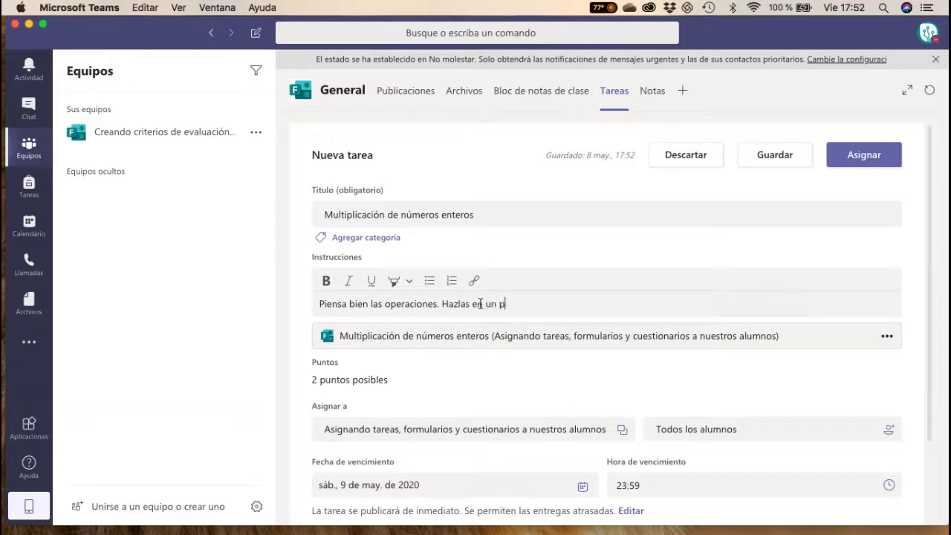
text(apel y pasa el resultado. )
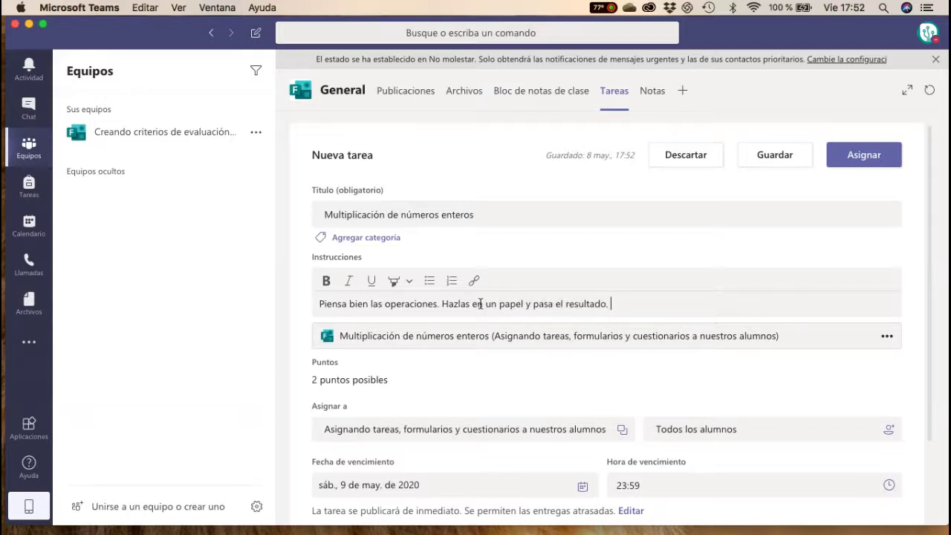
text(Tranquilo. Todo sal)
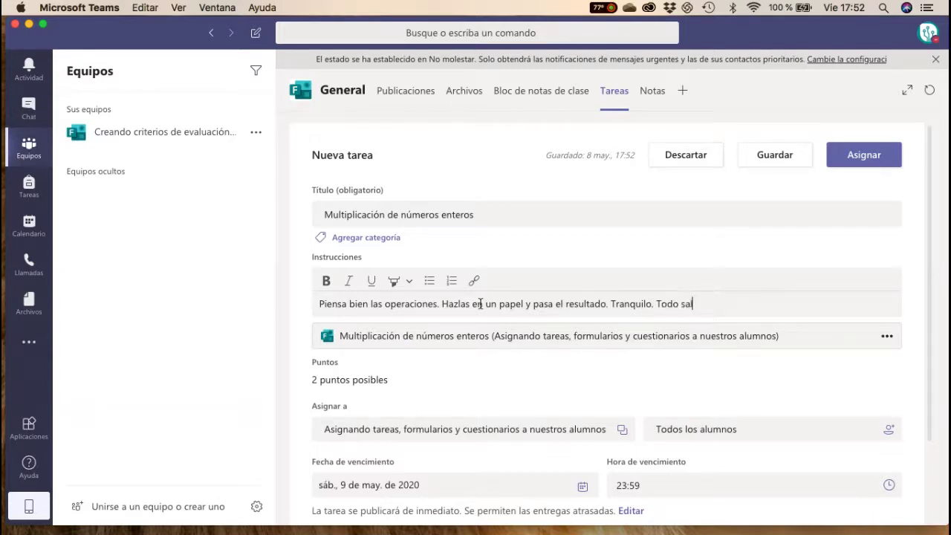
text(drá bien.)
click(319, 381)
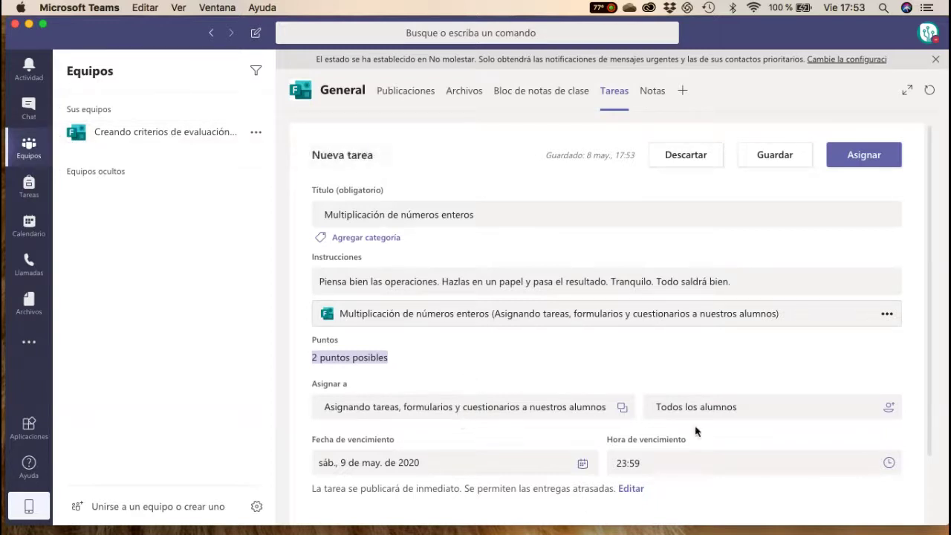
- Assign the quiz only to the second student in the list instead of all students
click(744, 409)
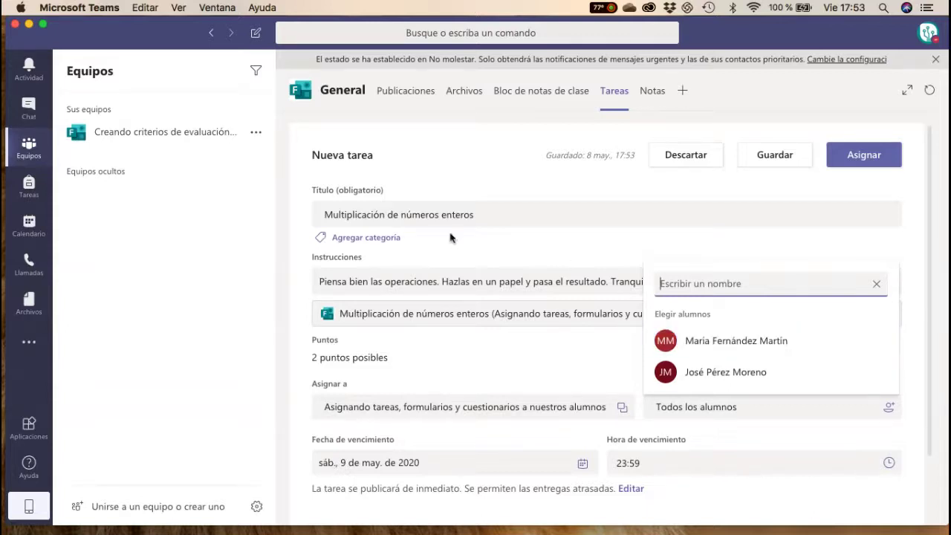
click(800, 383)
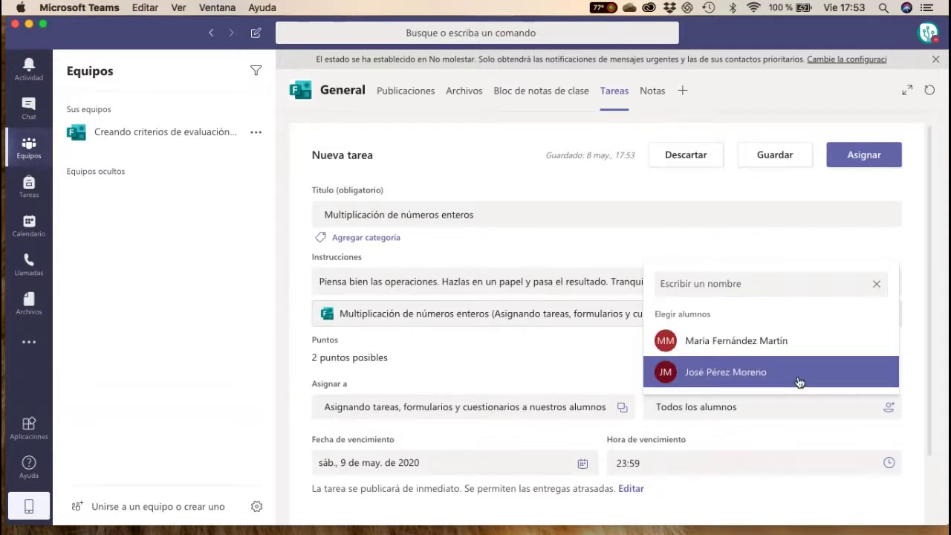
click(877, 284)
click(579, 353)
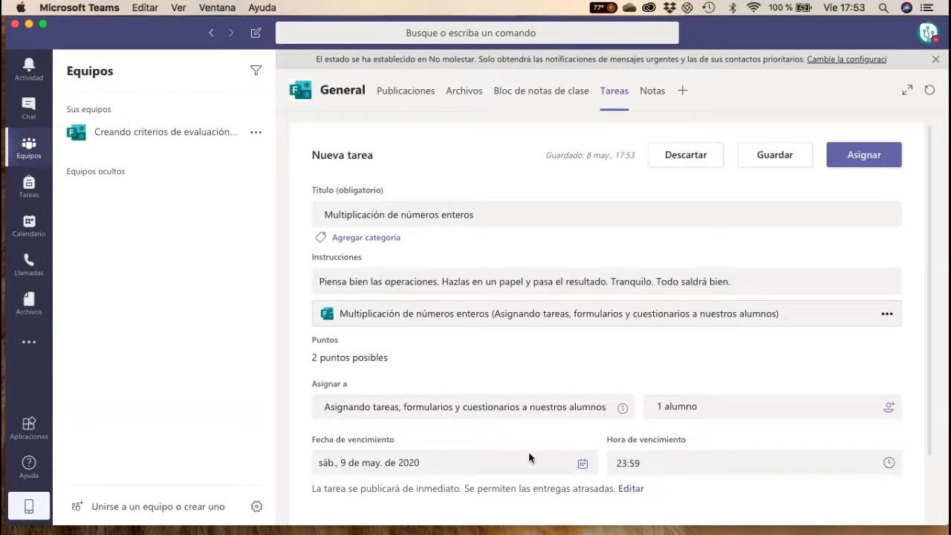
click(632, 489)
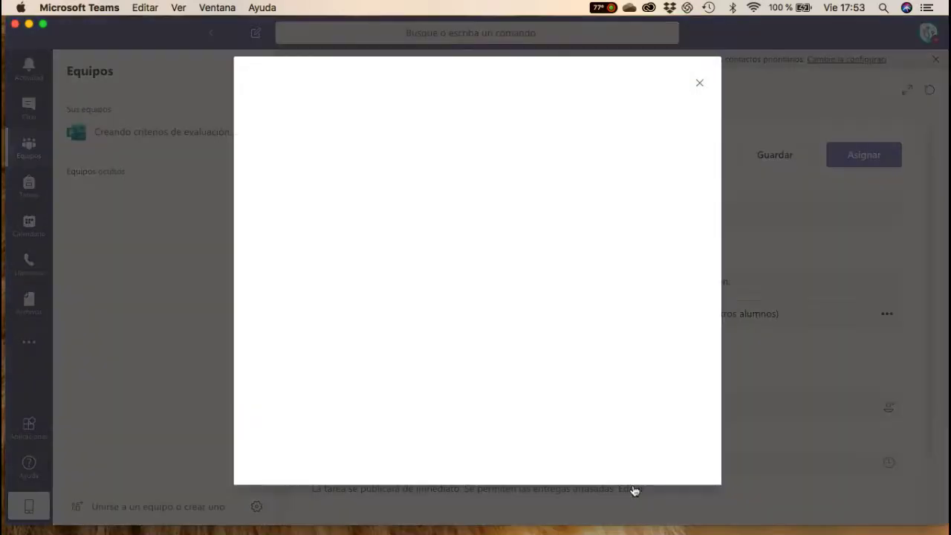
click(701, 83)
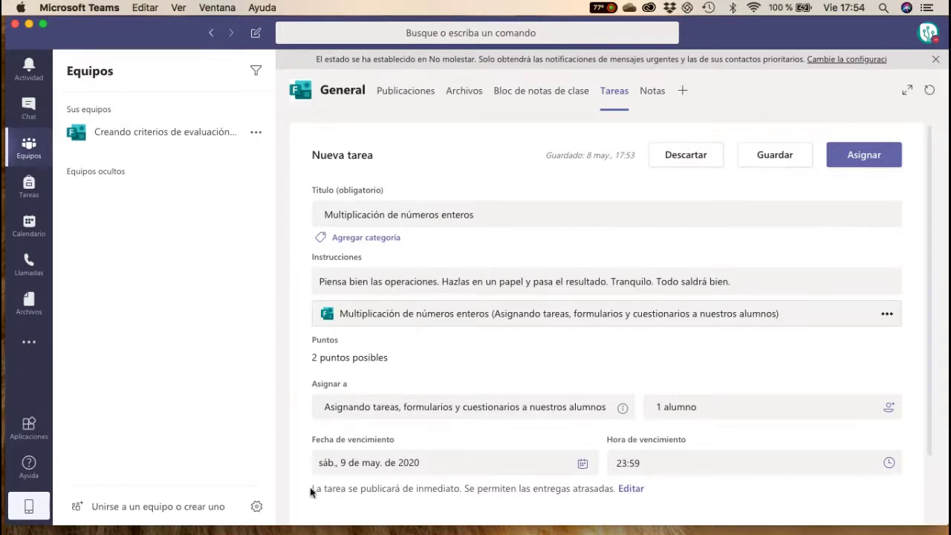
drag(312, 491, 624, 496)
click(624, 496)
- Schedule the assignment's publication for 8 May 2020 at 17:56 and set its due date to 8 May 2020
click(633, 491)
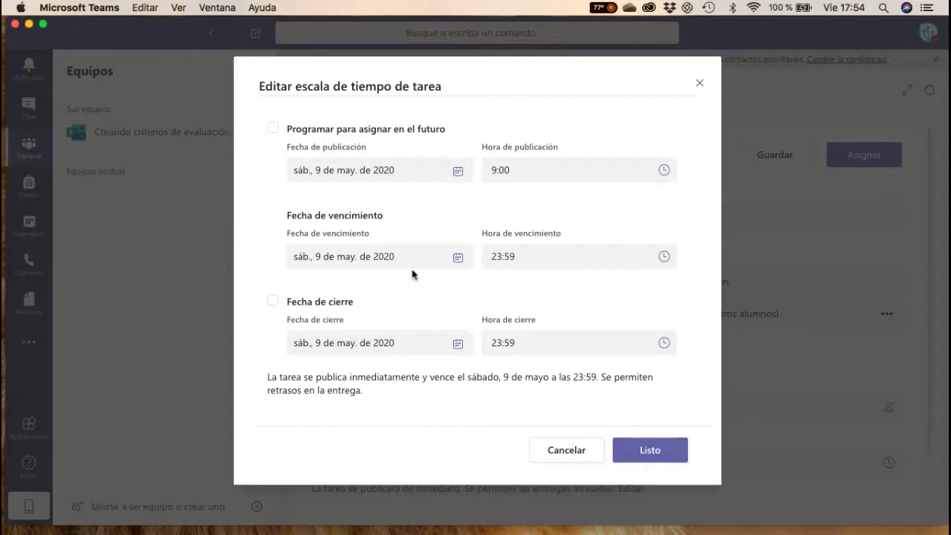
click(274, 131)
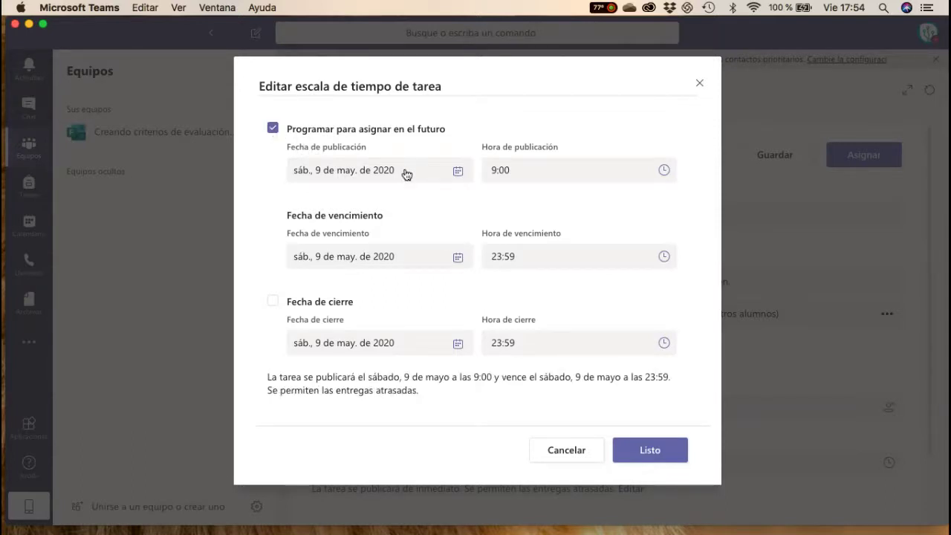
click(407, 173)
click(384, 265)
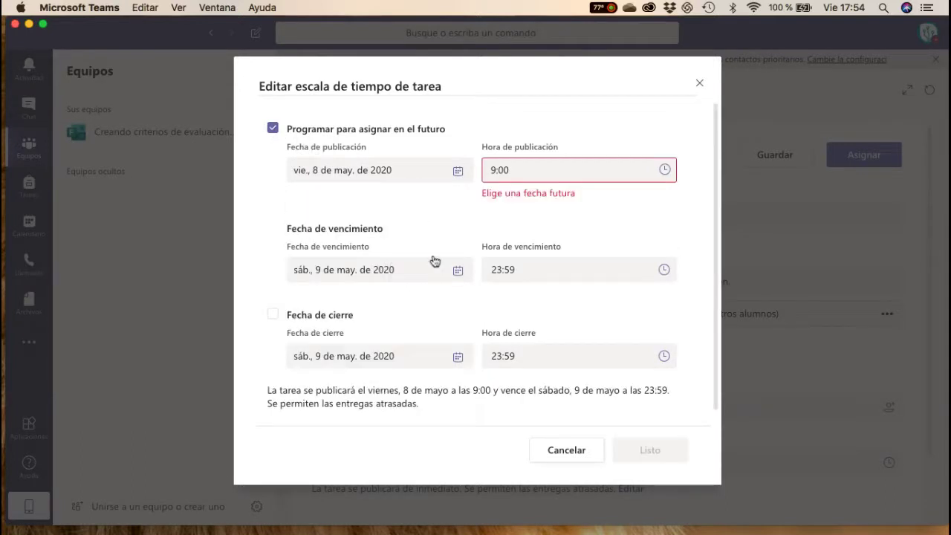
click(528, 171)
key(BackSpace)
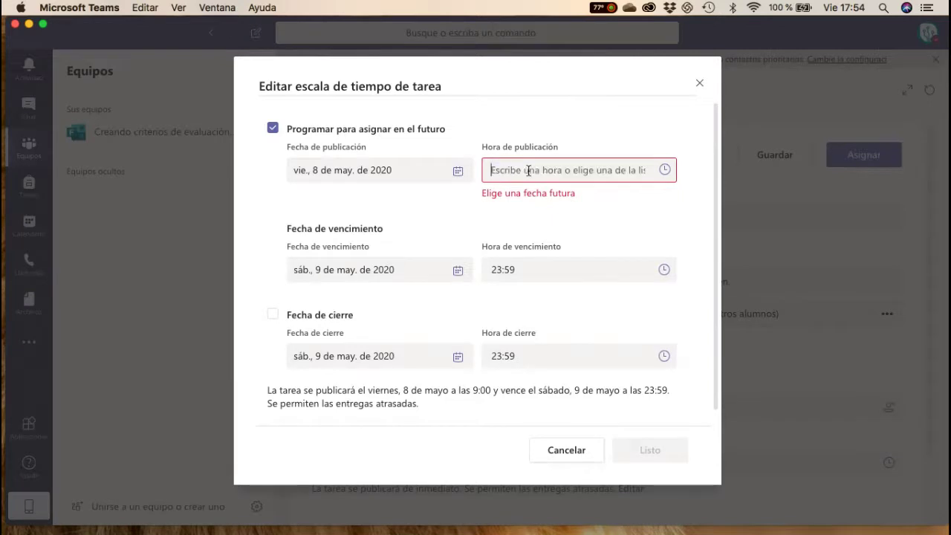
text(17:56)
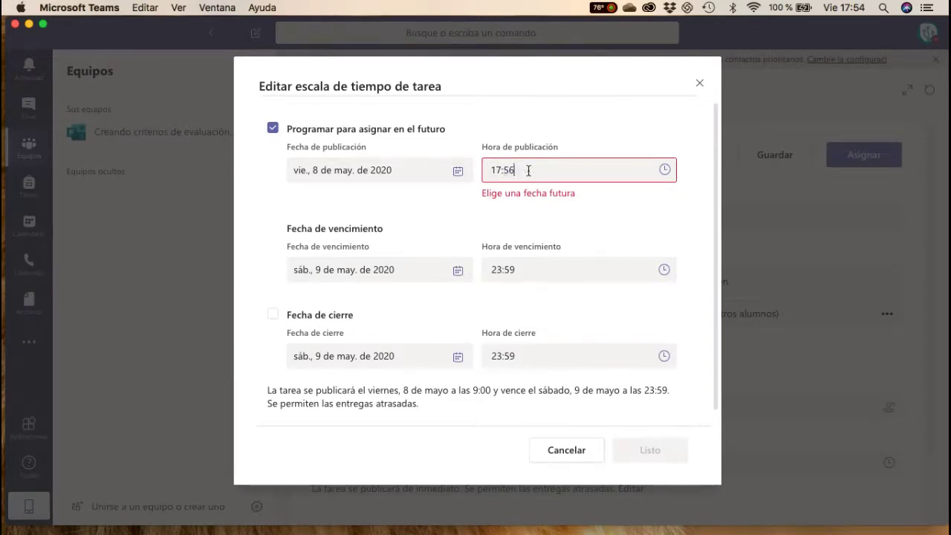
key(Tab)
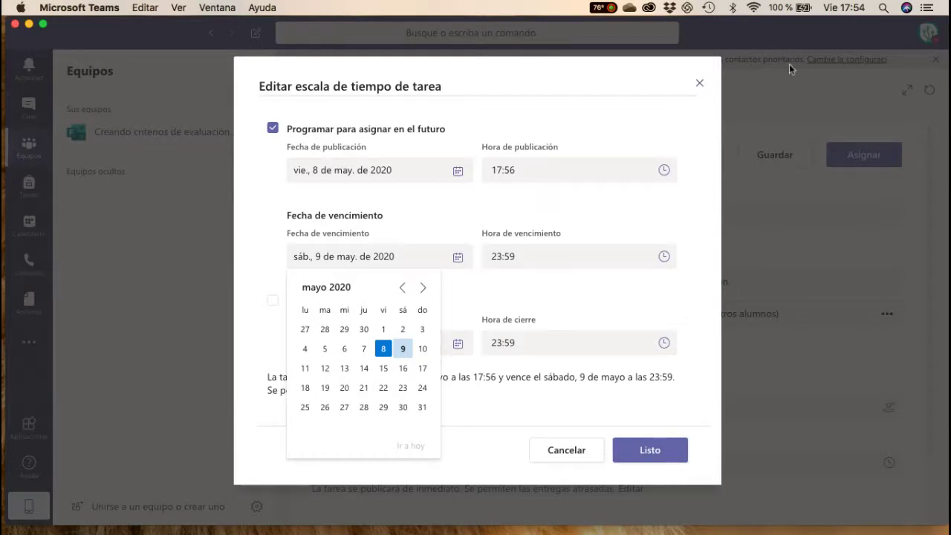
click(383, 349)
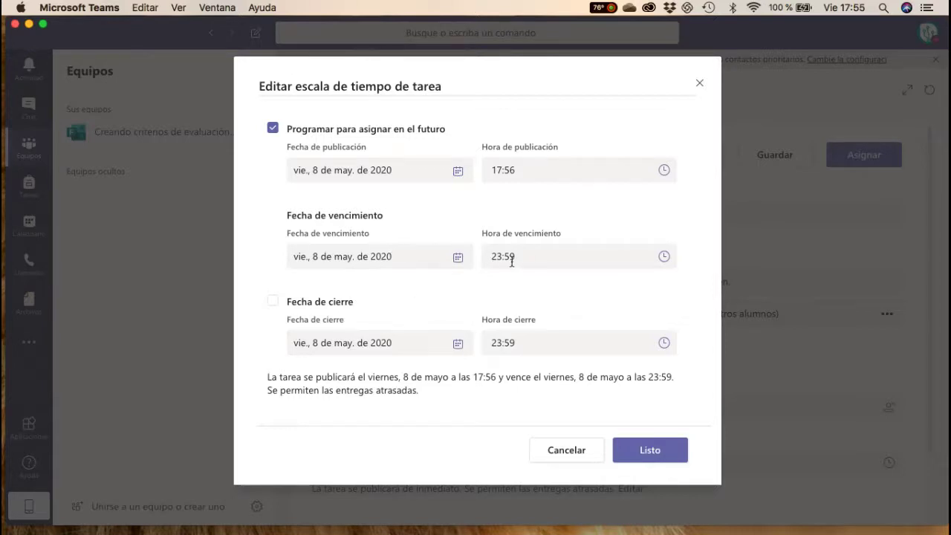
- Try the closing date option on and off to compare how the timeline summary treats late submissions
click(274, 303)
drag(268, 388, 447, 399)
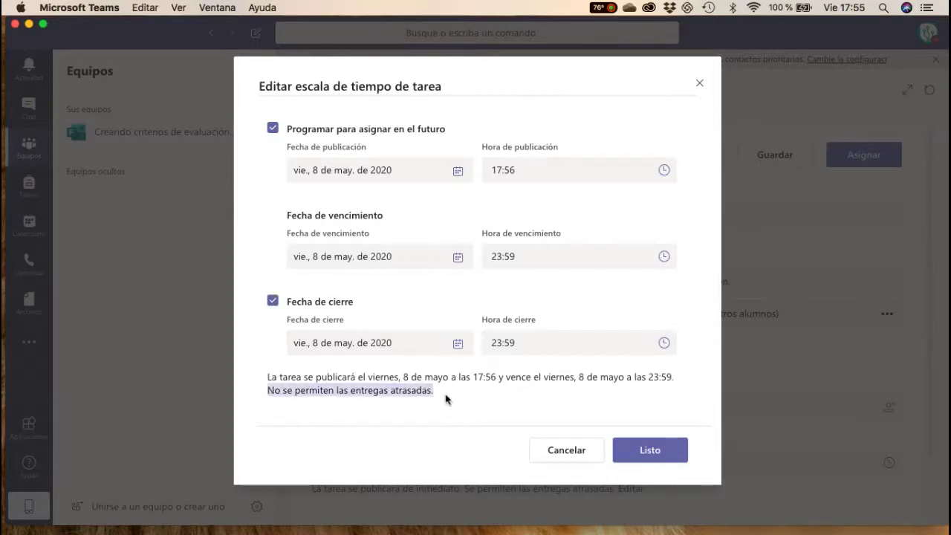
click(273, 301)
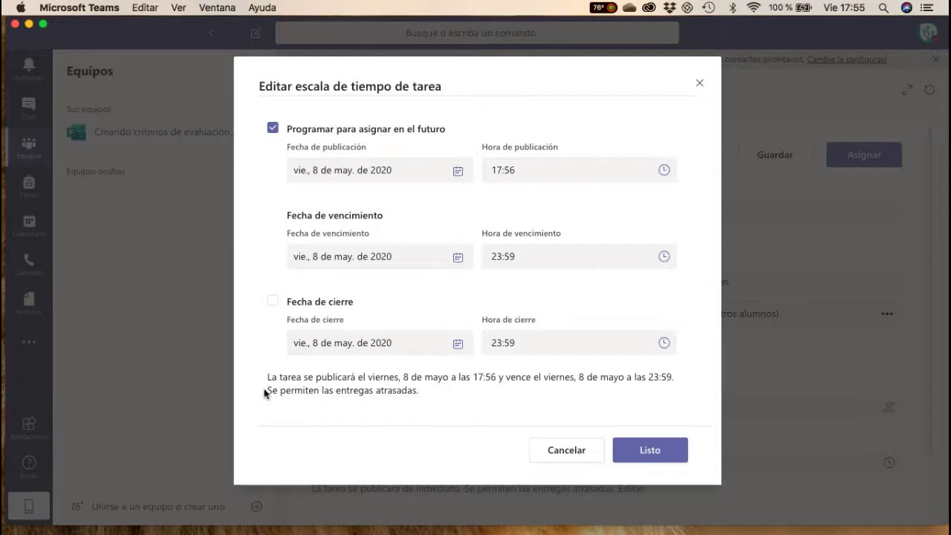
mouse_move(266, 393)
mouse_down()
mouse_move(454, 399)
mouse_move(261, 386)
mouse_up()
click(267, 386)
triple_click(302, 392)
click(302, 391)
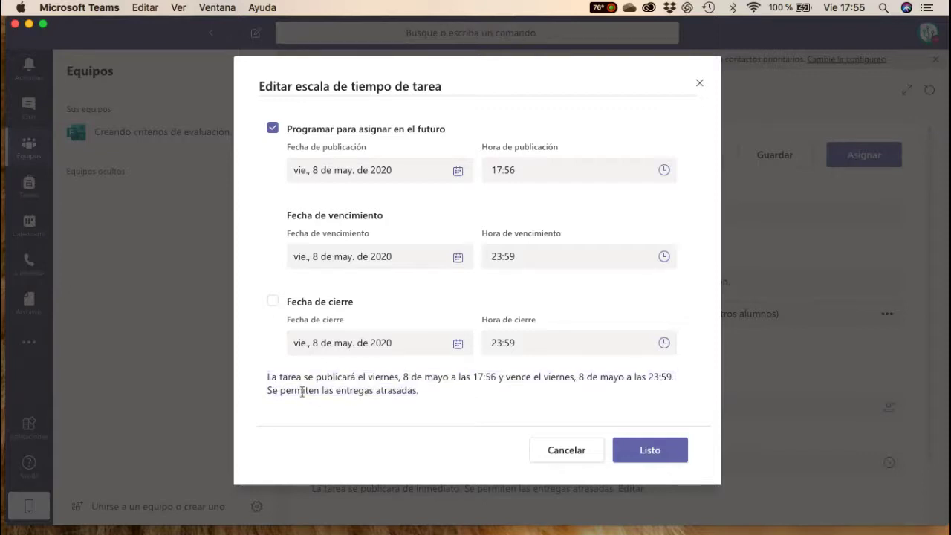
- Accept the timeline settings and assign the scheduled quiz
click(677, 458)
click(852, 159)
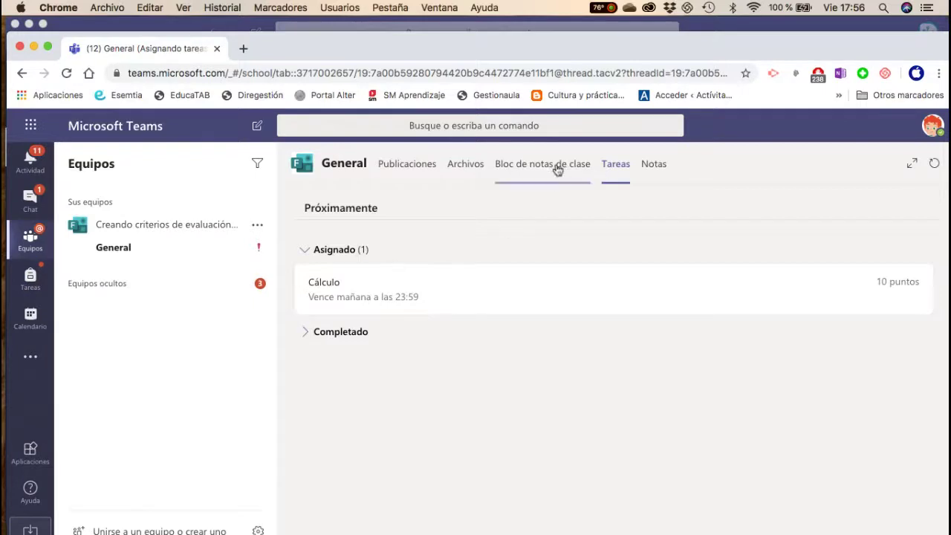
- Switch to the student's Teams session in Chrome and check the assigned tasks of the General channel
click(615, 165)
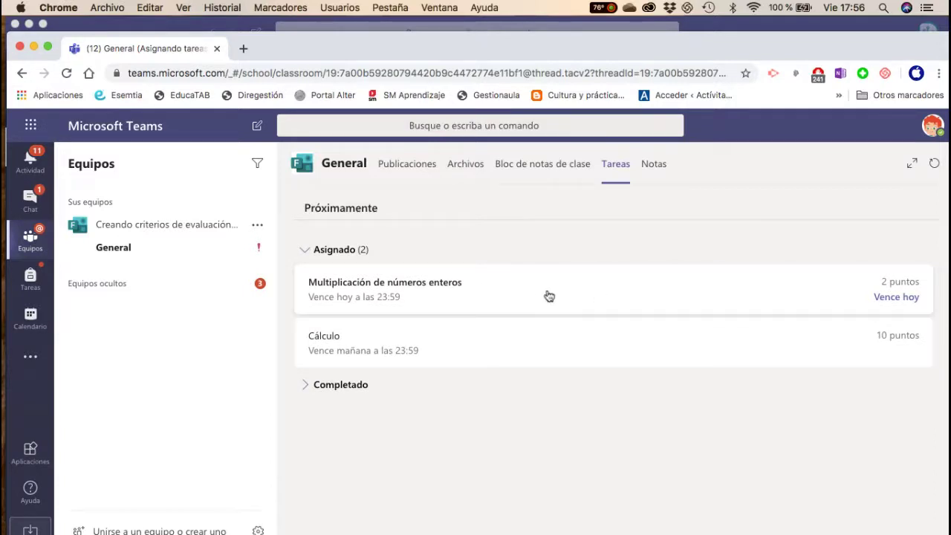
drag(717, 41, 698, 39)
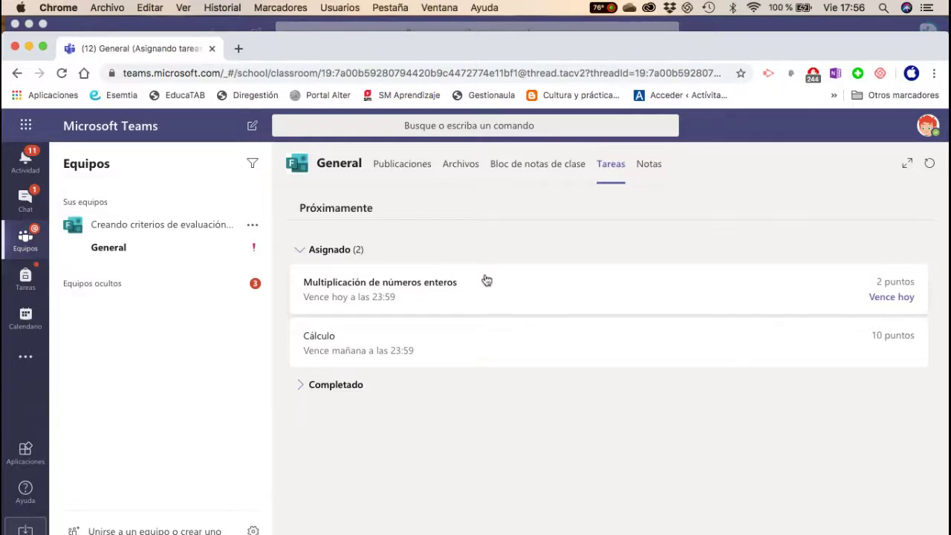
- Open the quiz Multiplicación de números enteros as the student, answer -34 to question 1 and +40 to question 2, and submit it
click(420, 287)
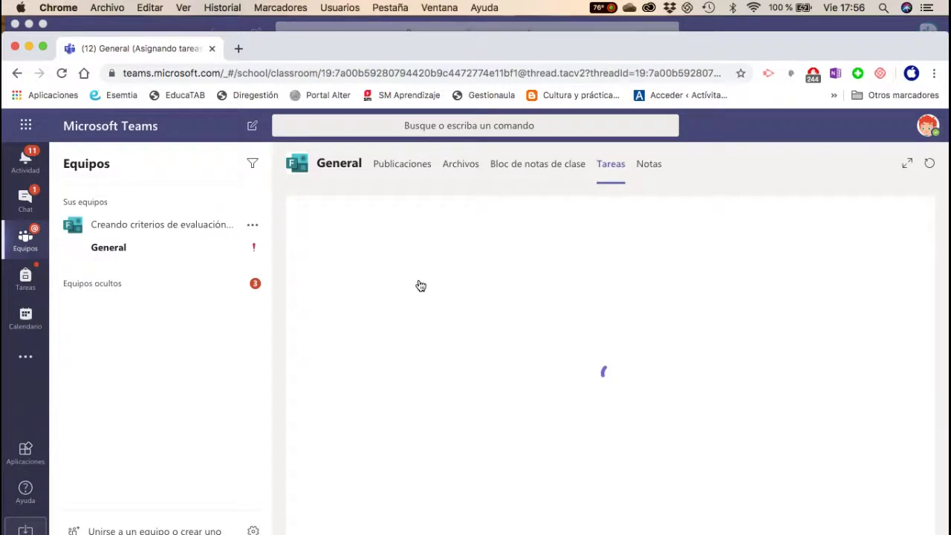
click(369, 400)
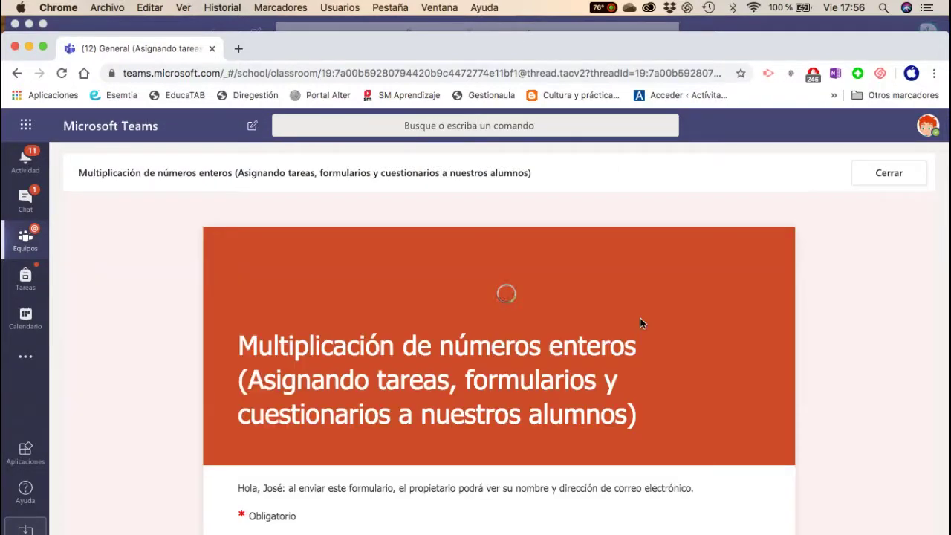
scroll(640, 323, down, 5)
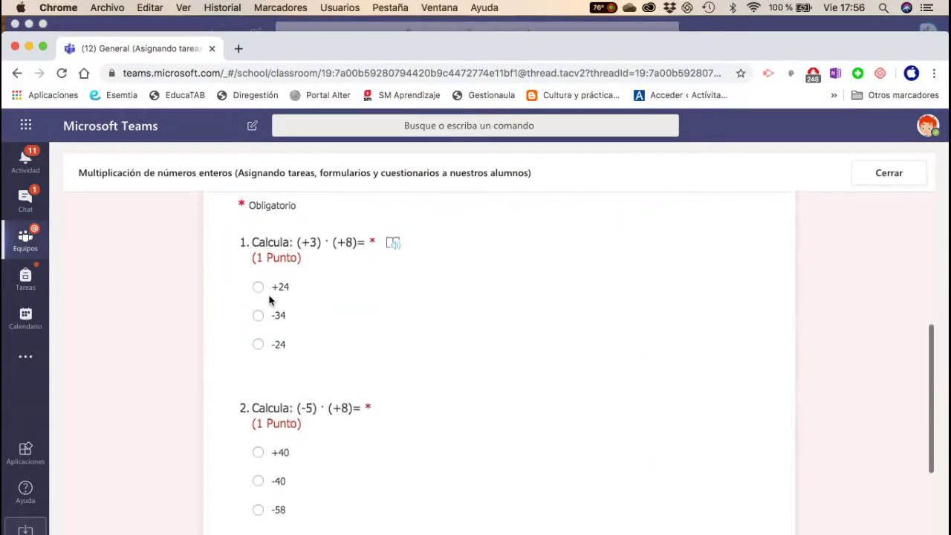
click(258, 315)
click(258, 452)
scroll(373, 451, down, 5)
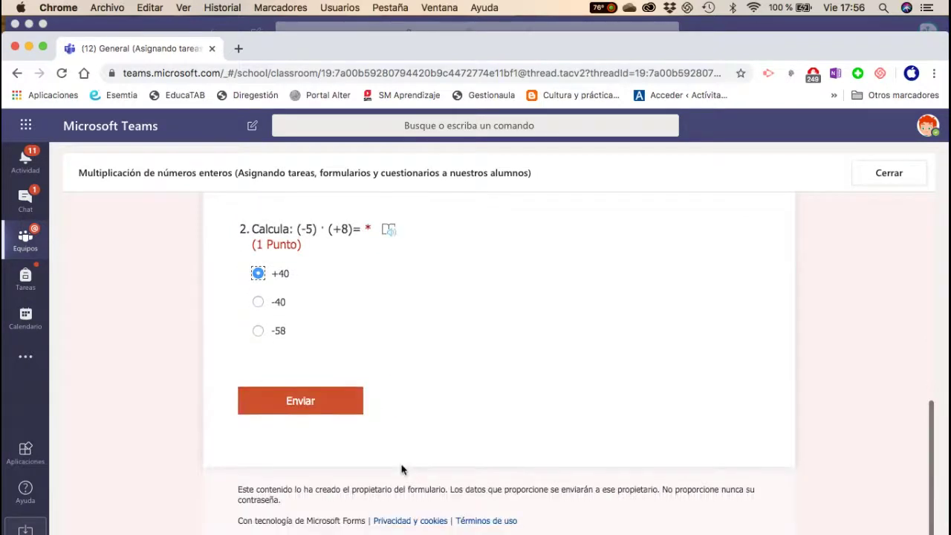
click(309, 401)
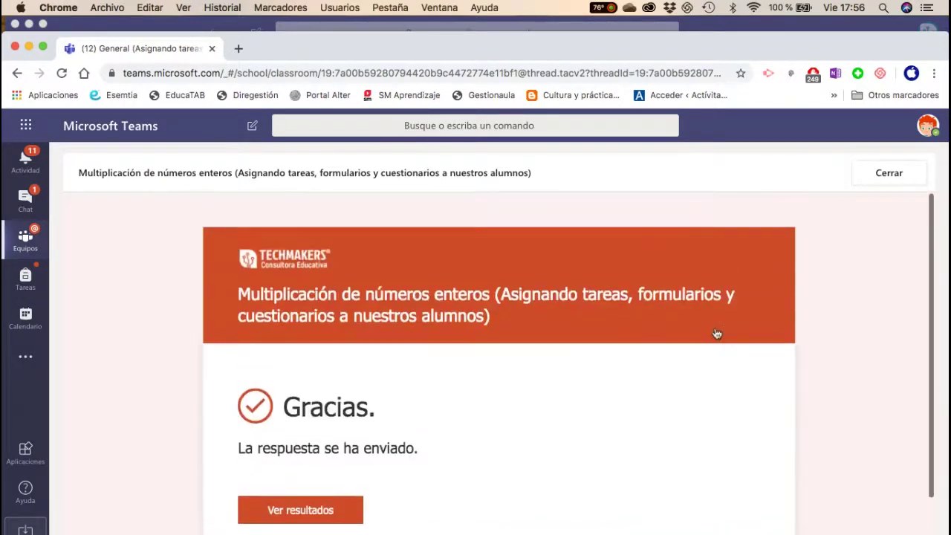
- View the submitted quiz's results and examine the score and the correct answer to each question
scroll(717, 333, down, 2)
click(298, 468)
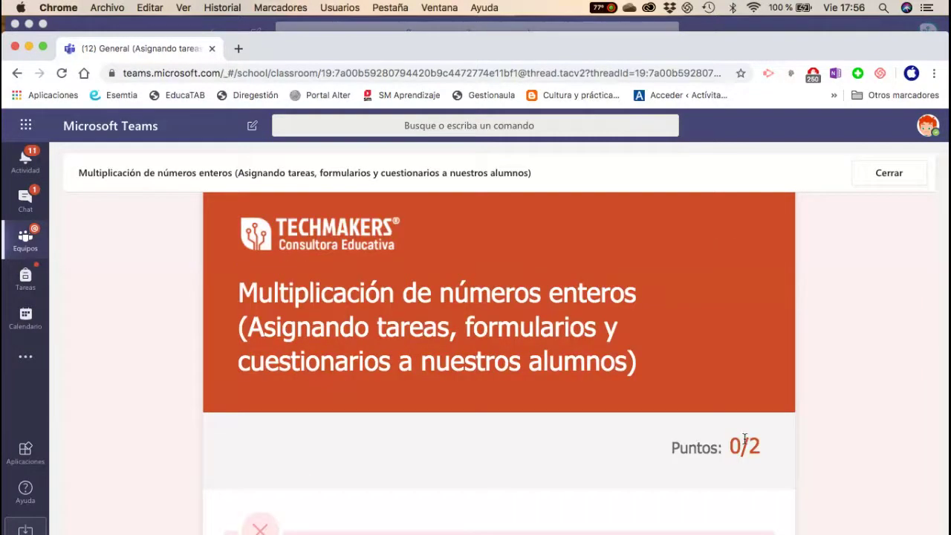
scroll(745, 439, down, 4)
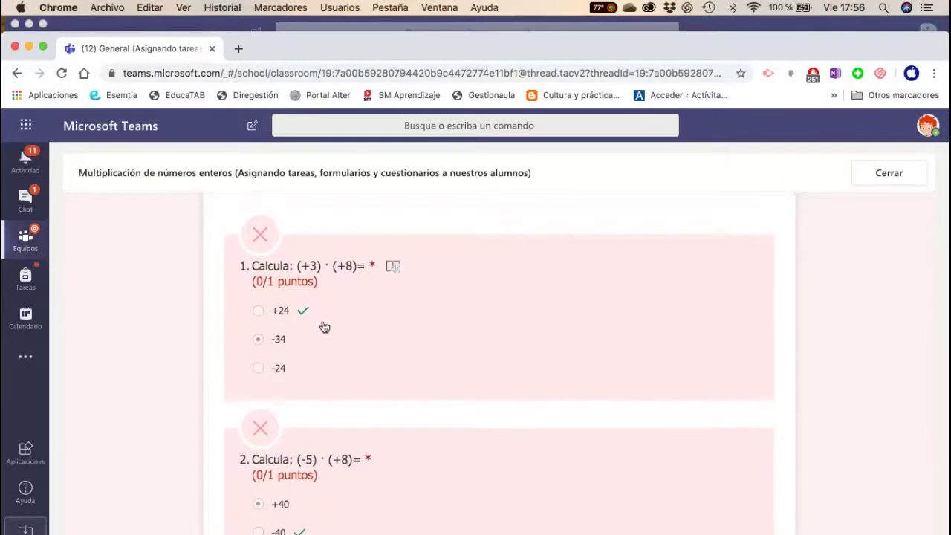
scroll(343, 426, down, 1)
scroll(518, 265, up, 5)
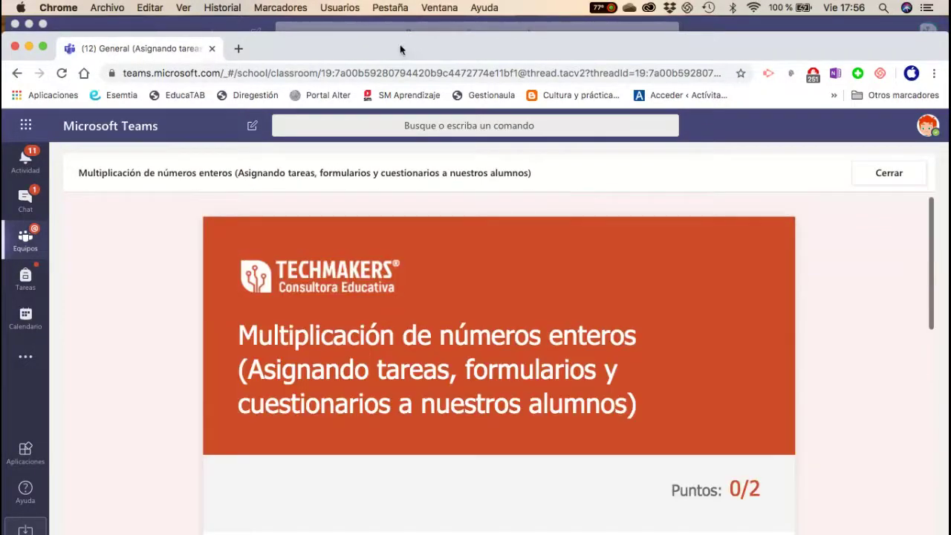
- Close the quiz results and return from the assignment to the student's list of assigned tasks
drag(402, 47, 425, 99)
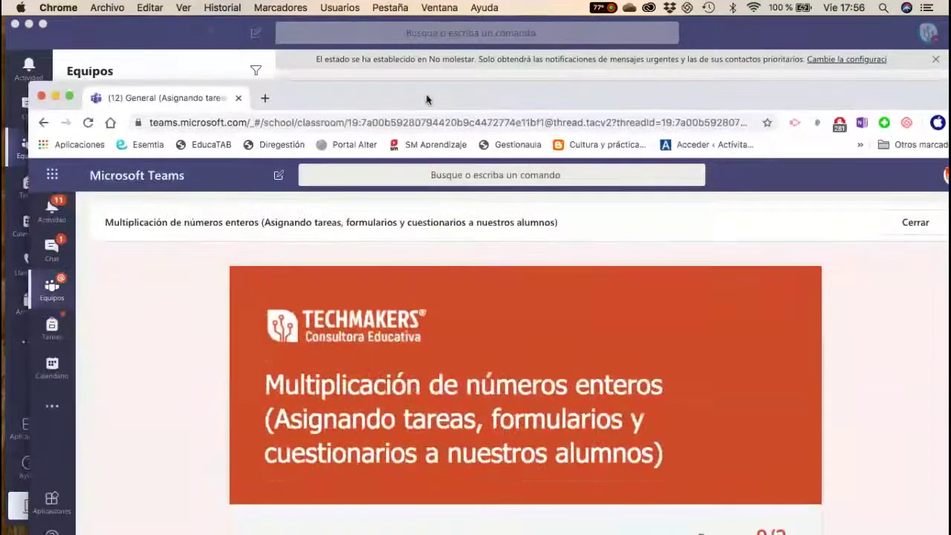
click(913, 225)
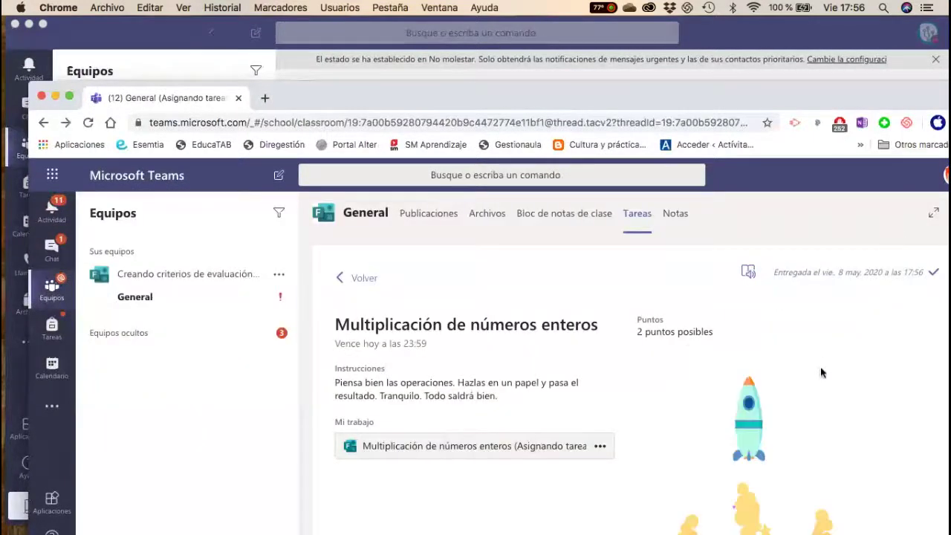
click(360, 279)
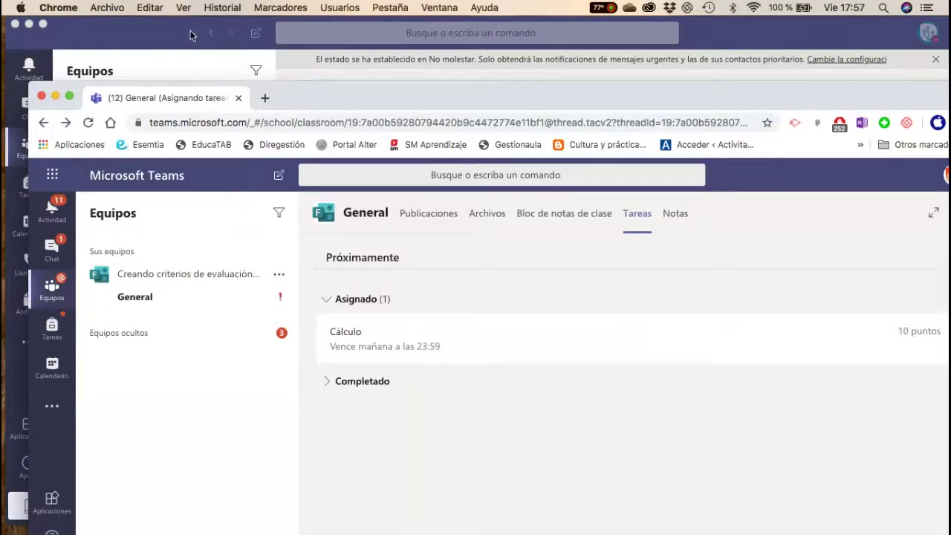
- Switch back to the teacher's Microsoft Teams app, reload the General channel's tasks and open Multiplicación de números enteros
key(super+q)
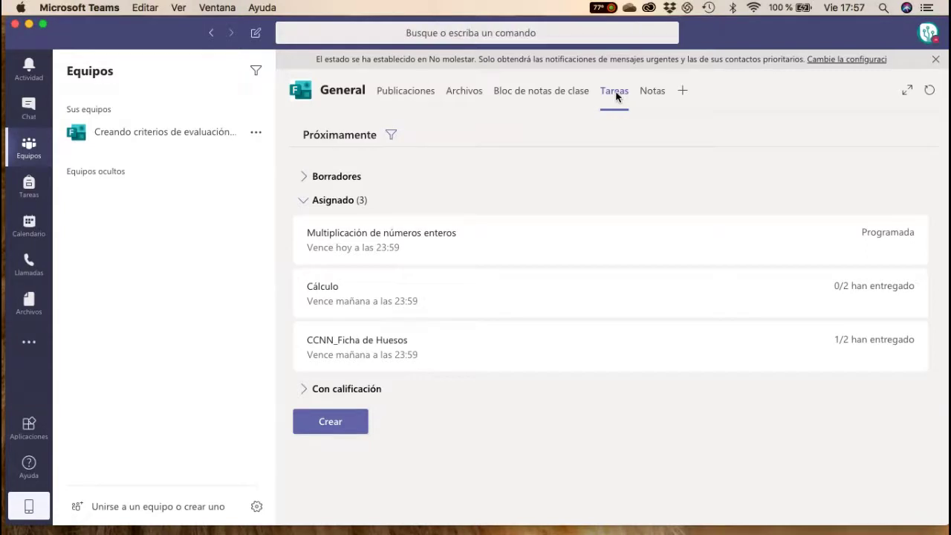
click(649, 92)
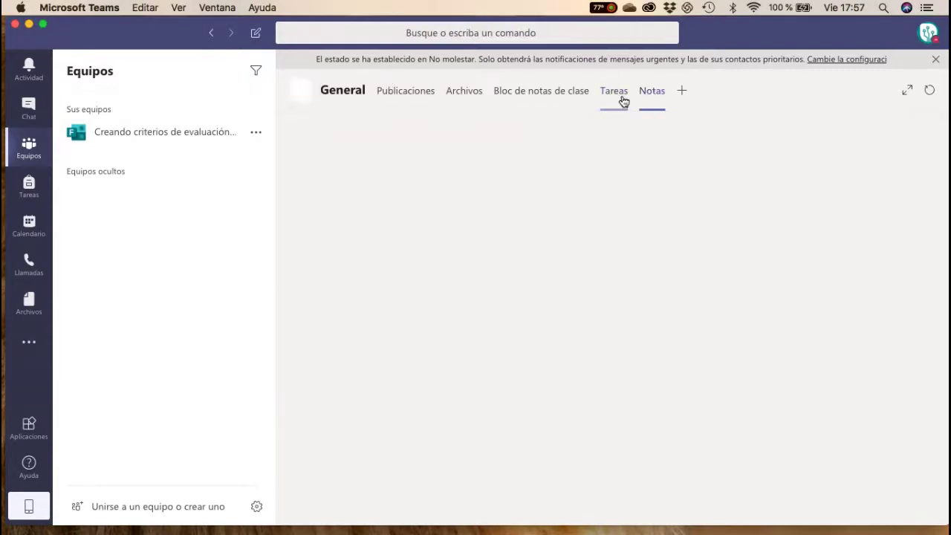
click(623, 96)
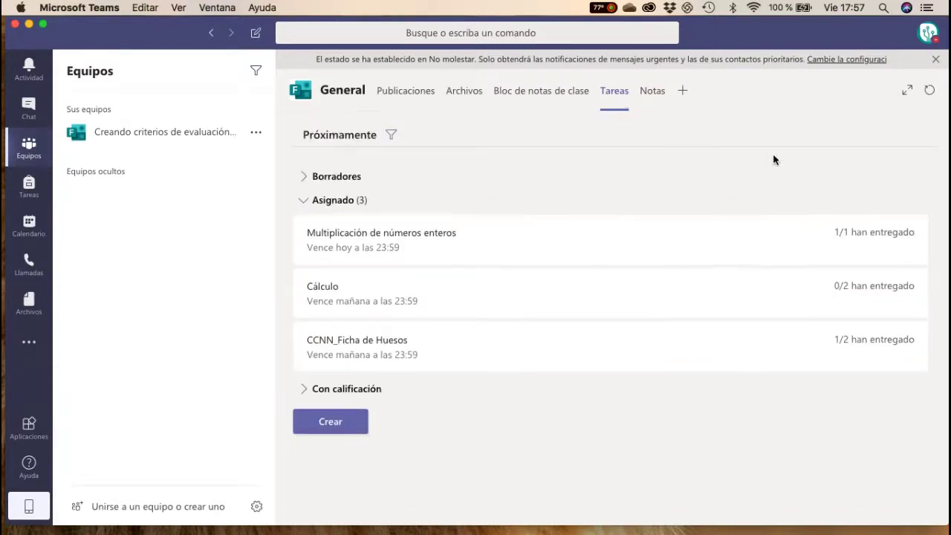
click(844, 242)
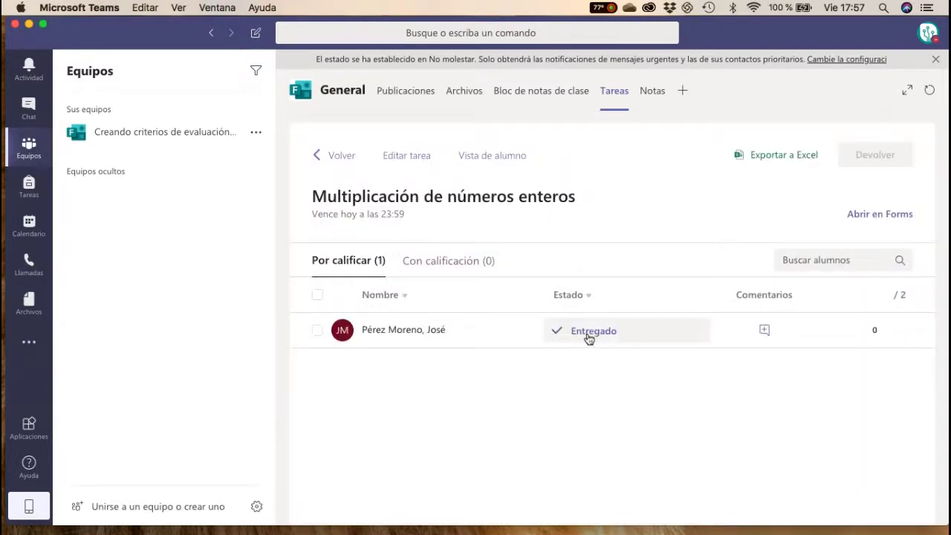
- Open the student's submitted quiz and review the marking of both answers
click(559, 340)
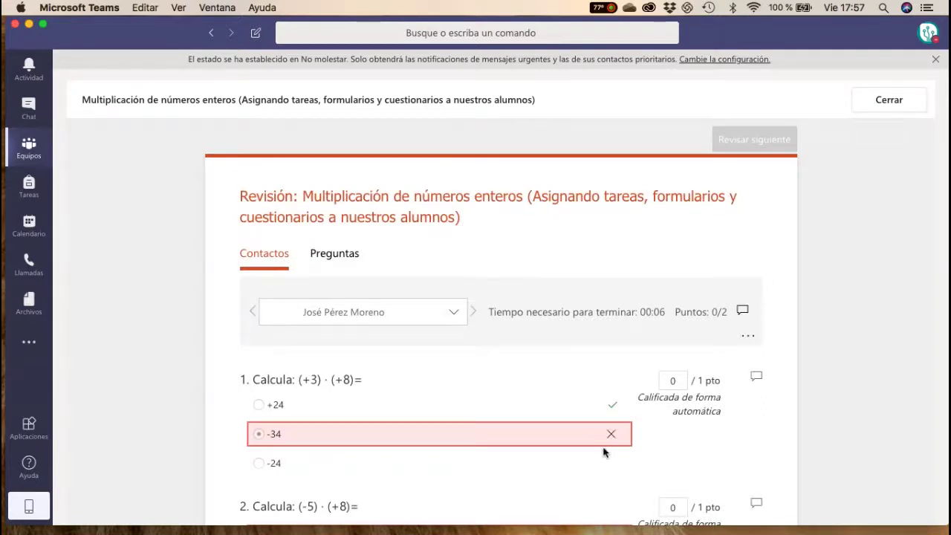
scroll(605, 453, down, 3)
scroll(584, 448, up, 2)
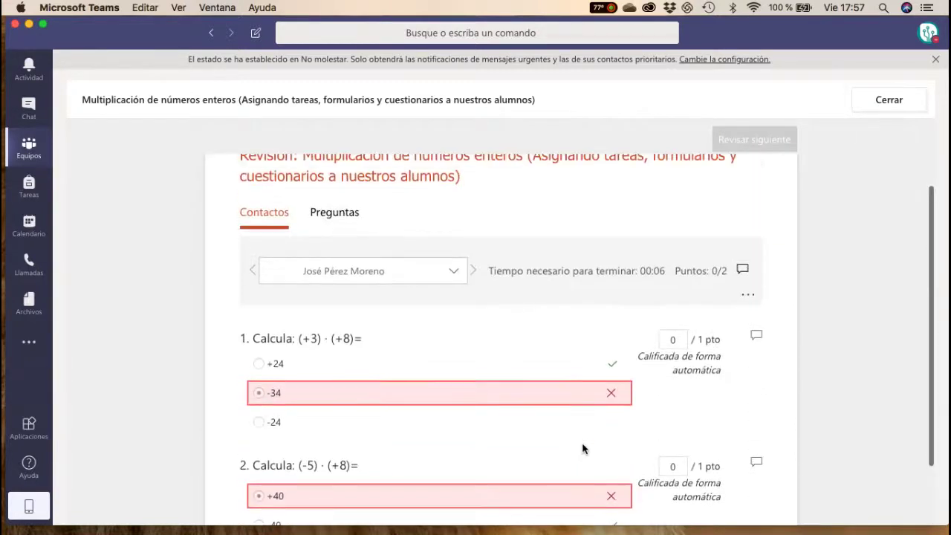
scroll(584, 449, up, 1)
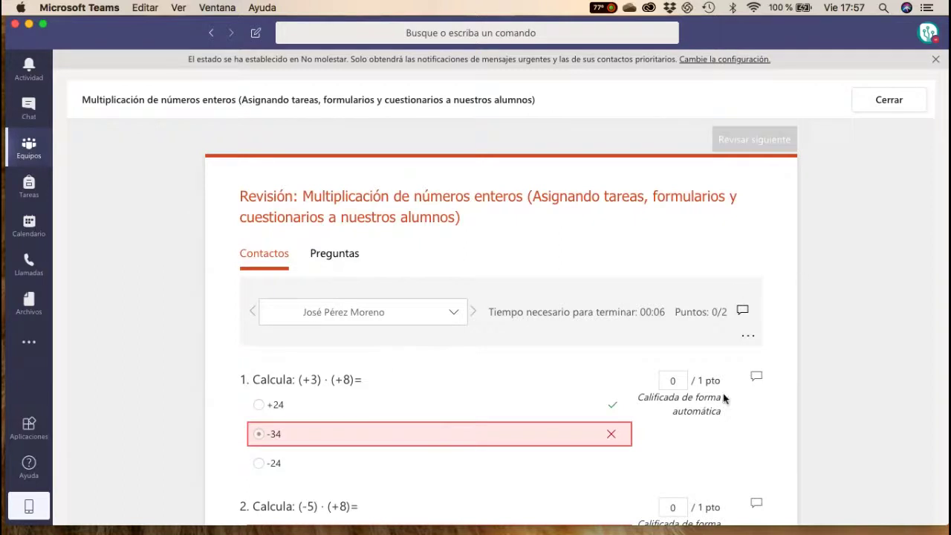
- Publish the grades of the student's reviewed quiz and confirm the publication
click(748, 335)
click(767, 412)
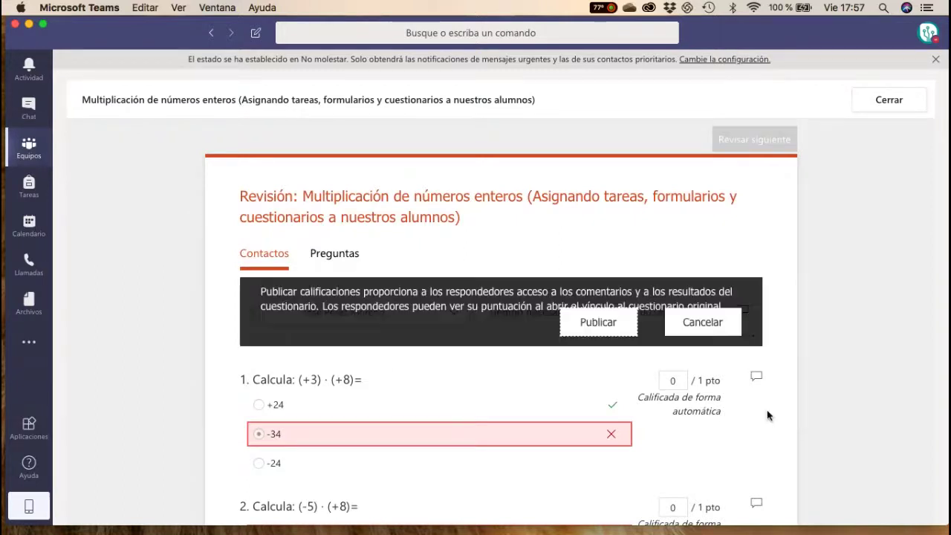
click(588, 319)
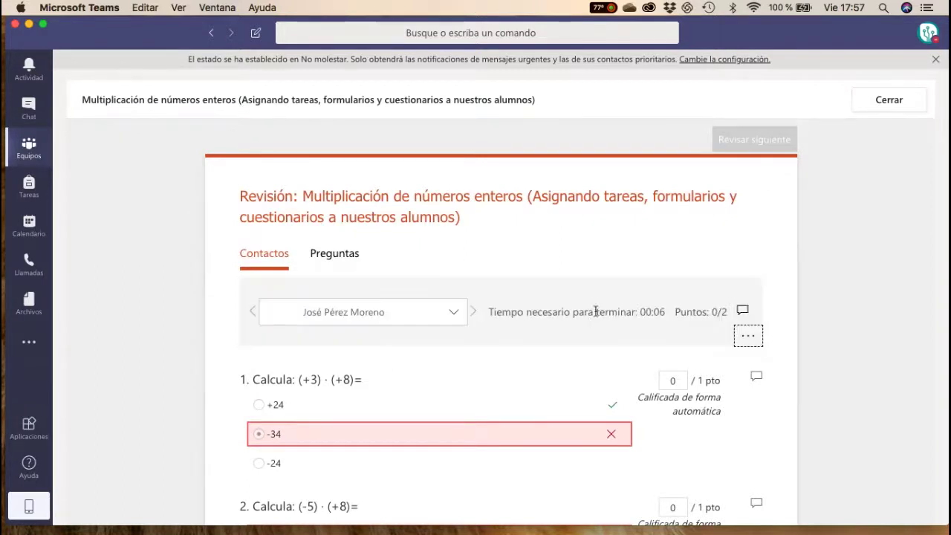
- Close the quiz review, check the assignment's graded submissions and return to the task list
click(889, 101)
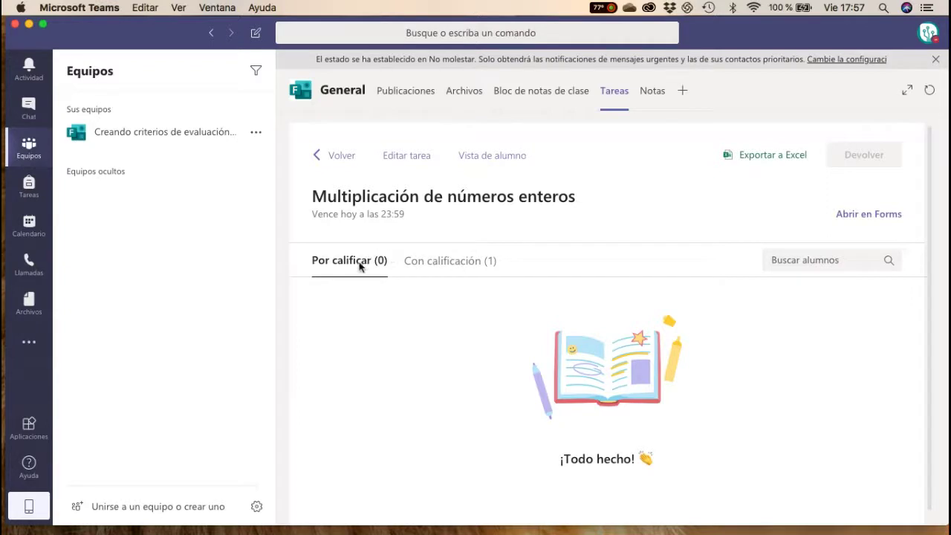
click(467, 265)
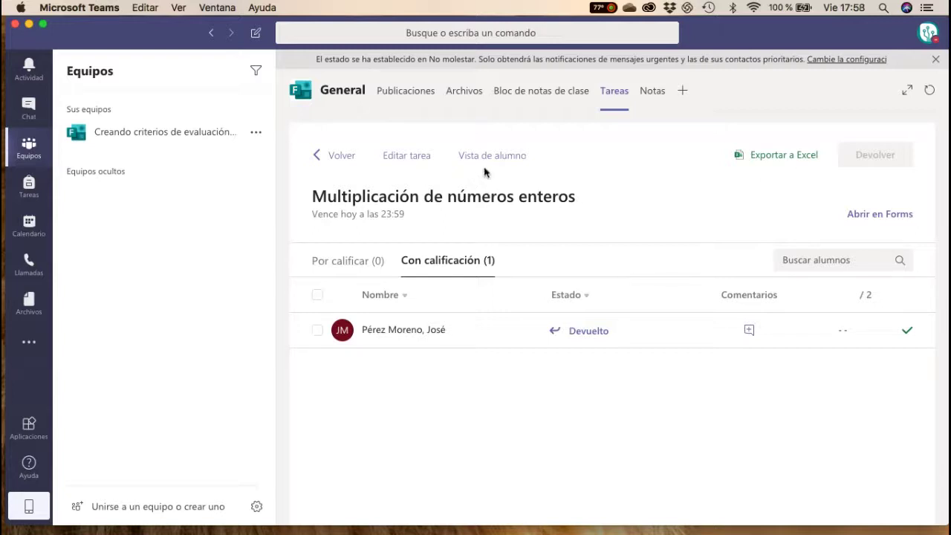
click(349, 161)
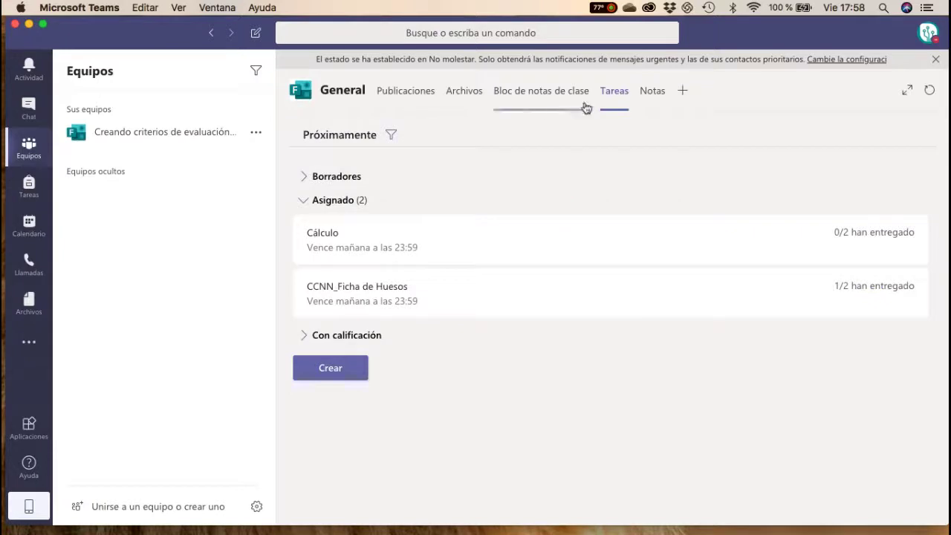
- Create a new standard assignment in the General channel with the title Expresión Escrita
click(321, 368)
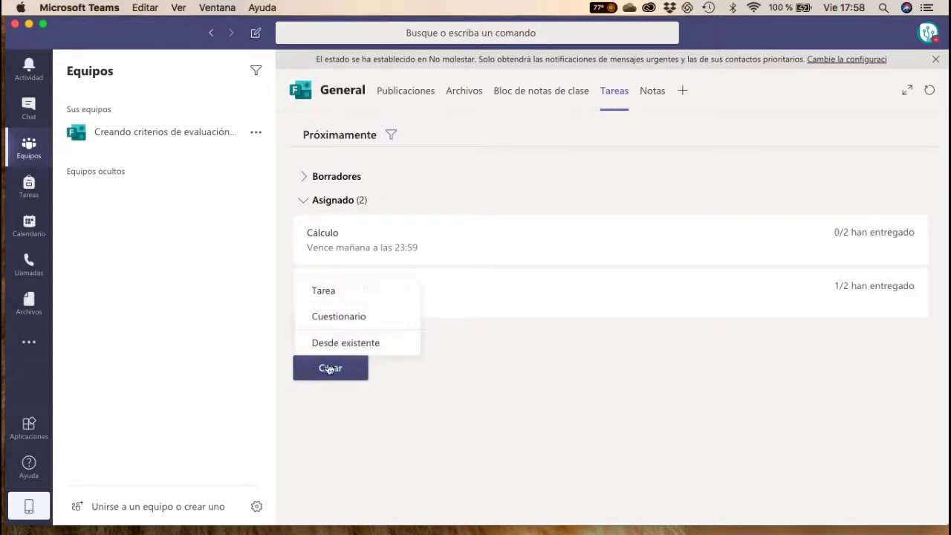
click(352, 296)
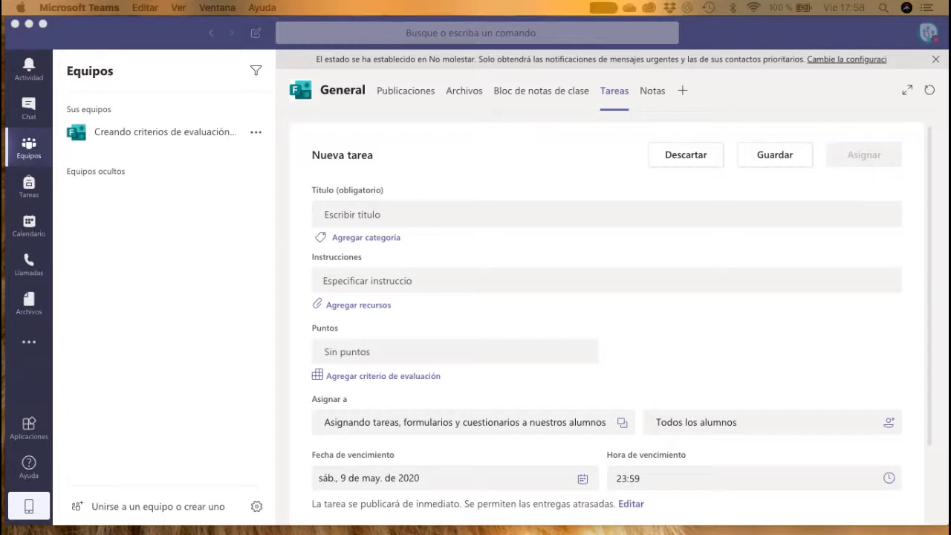
click(437, 217)
click(379, 220)
click(359, 217)
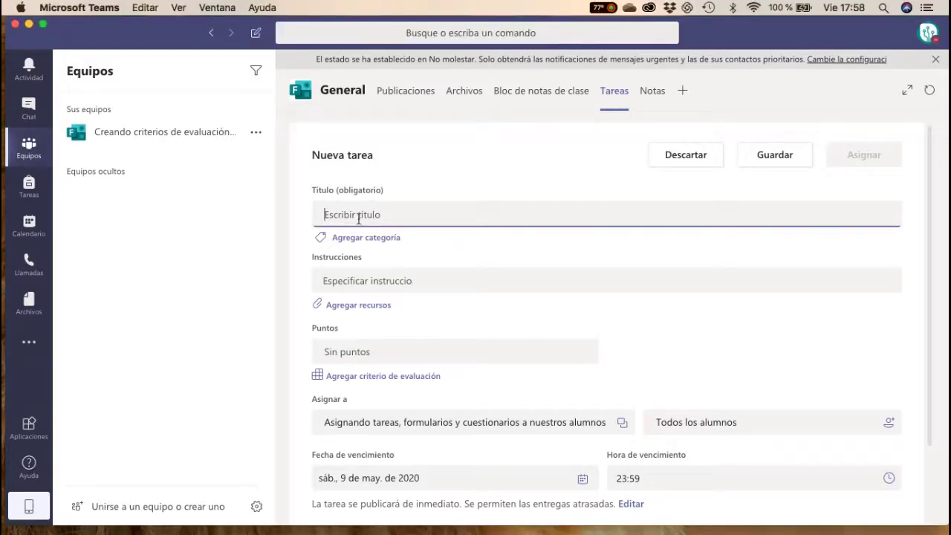
text(Exp)
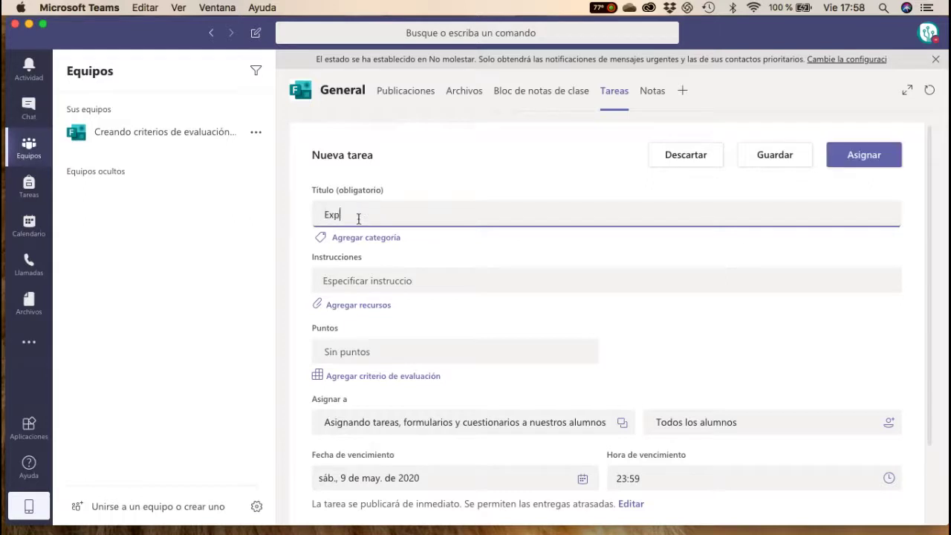
text(resión Escrita)
key(Tab)
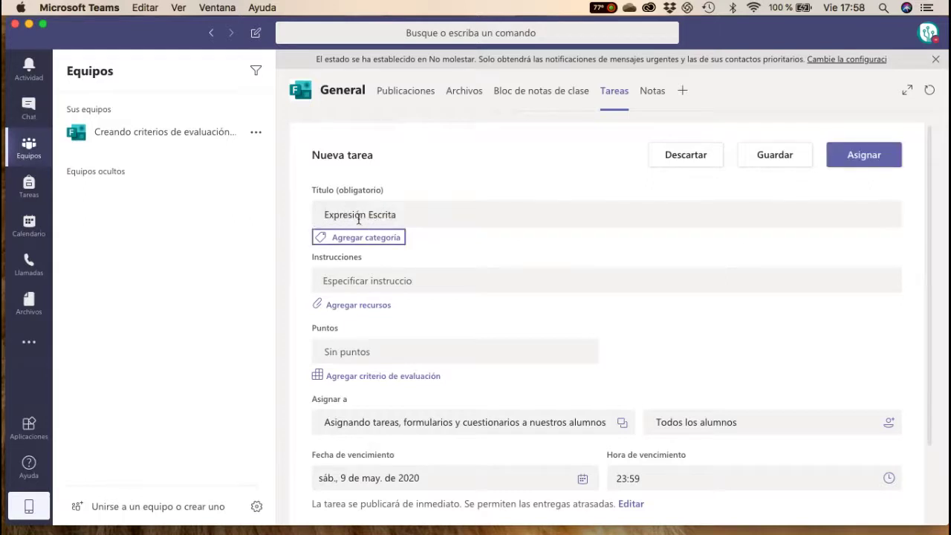
key(Tab)
- Add the category LG and write the bold instructions "Inventa una noticia de cómo te gustaría que fuera la vuelta al Colegio."
click(366, 245)
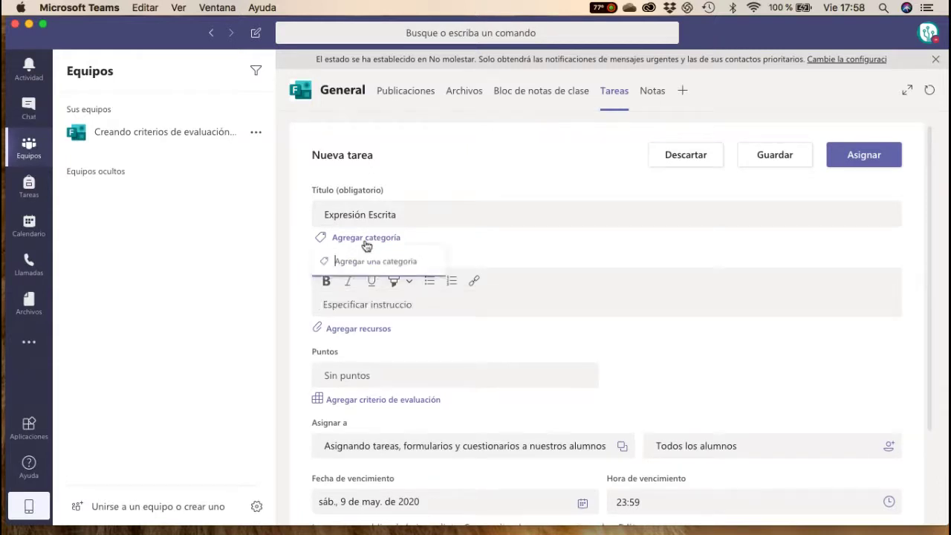
text(LG)
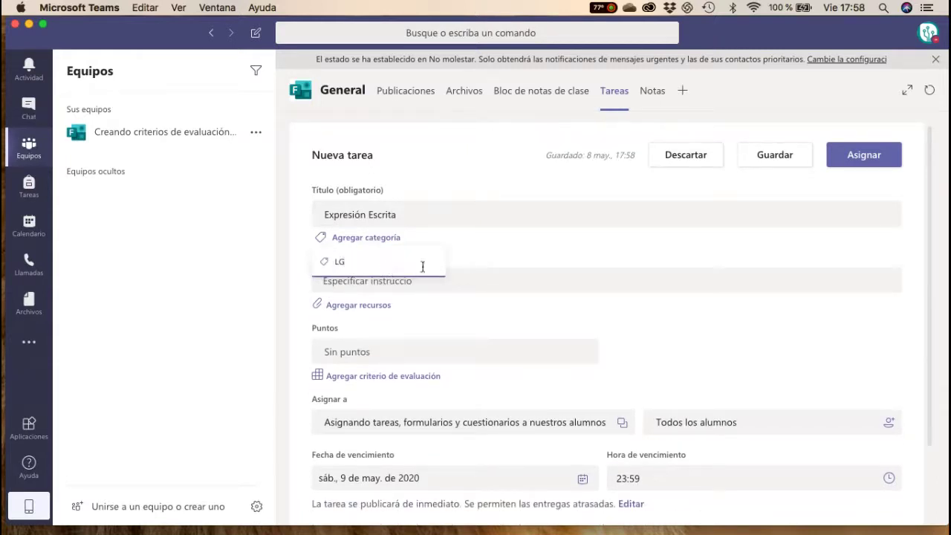
key(Return)
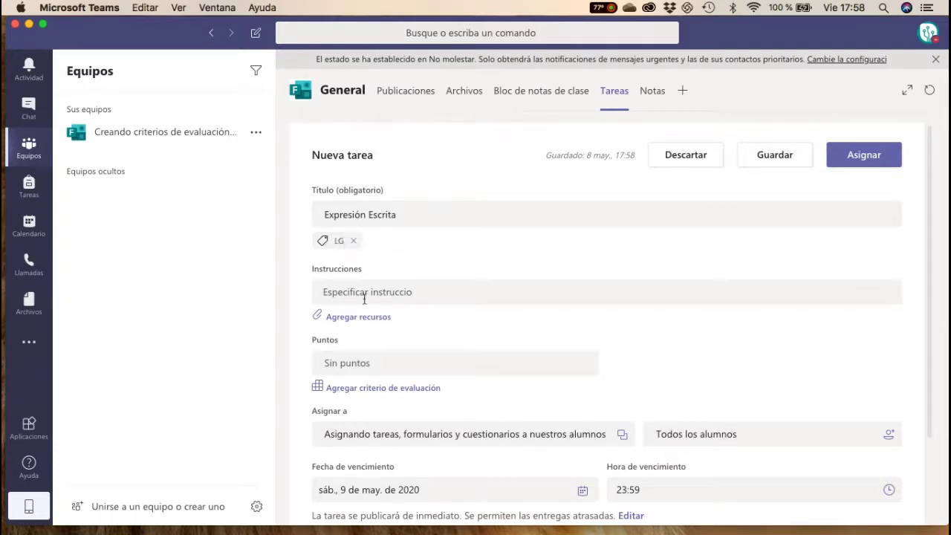
click(401, 296)
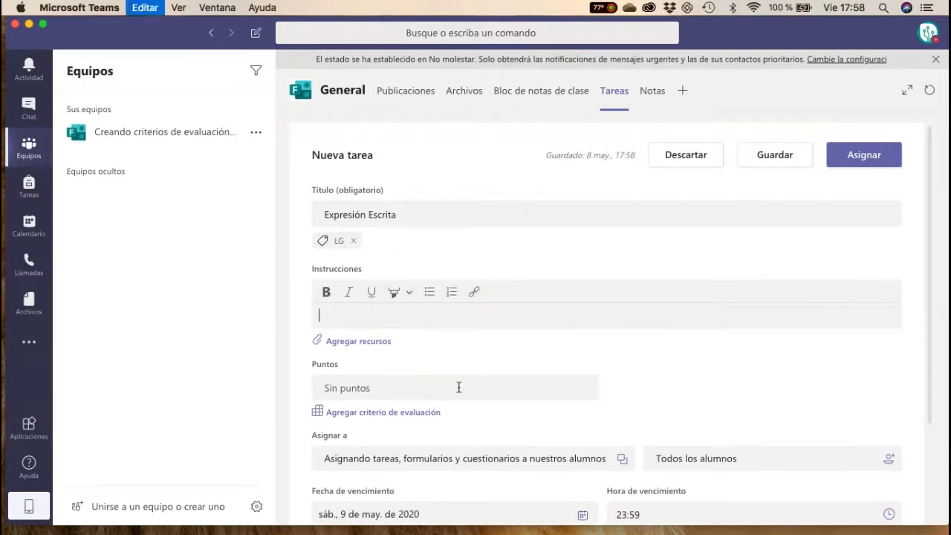
text(Inventa una noticia de cómo te gustaría que fuera la vuelta al Colegio)
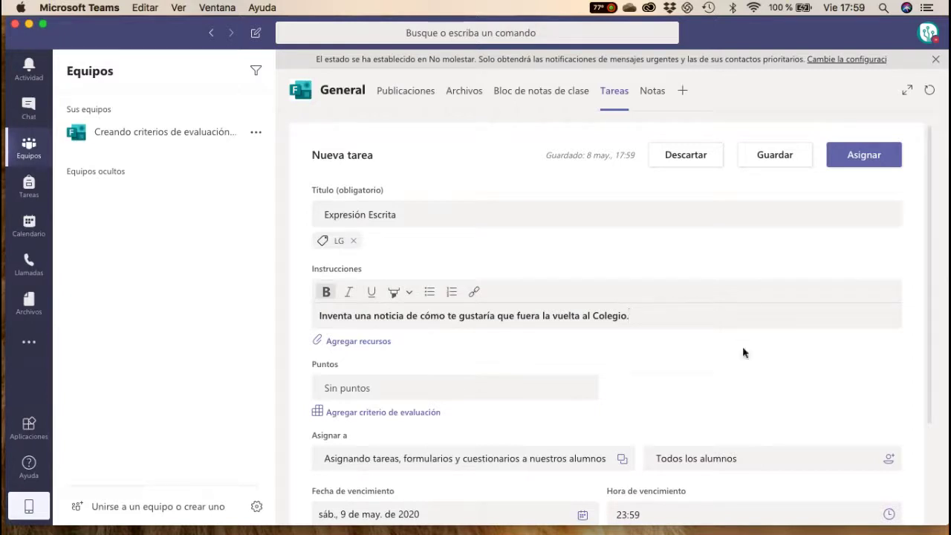
- Attach a new Word document named "Expresión Escrita (8 de mayo)" to the assignment and let students edit their own copy
click(371, 343)
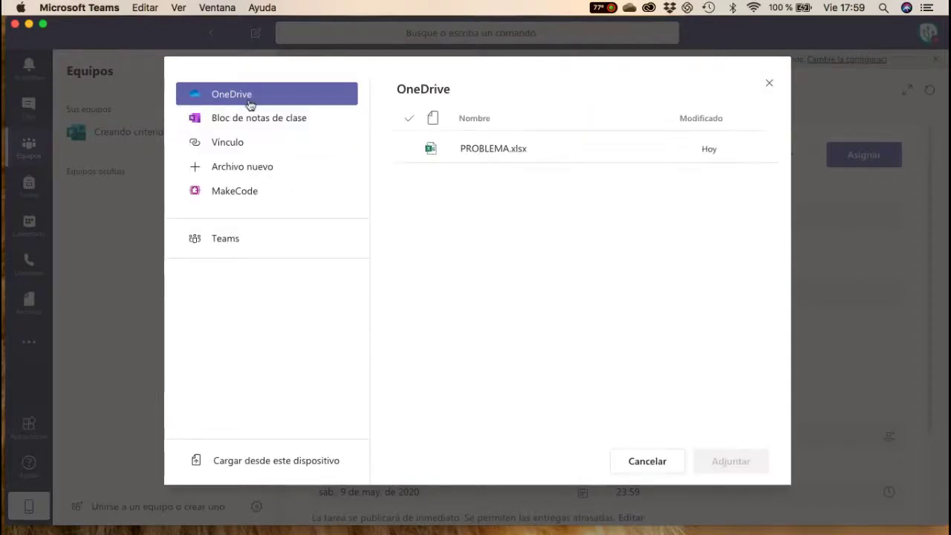
click(237, 178)
click(508, 151)
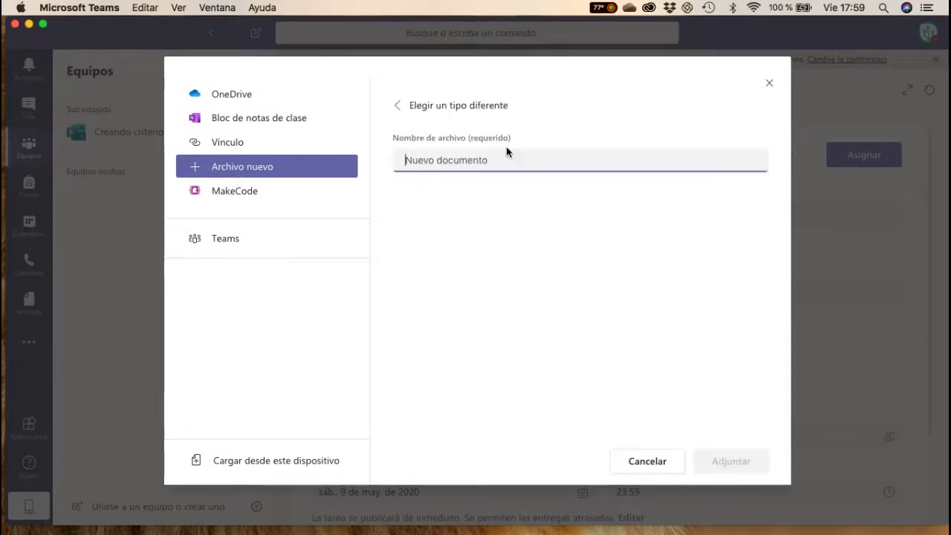
text(Ex)
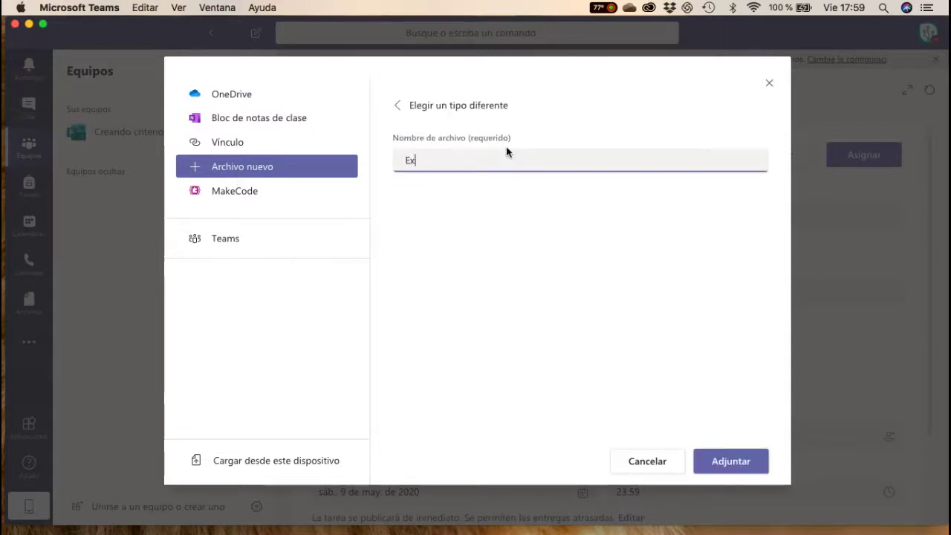
text(presión Escrita (8 de mayo)
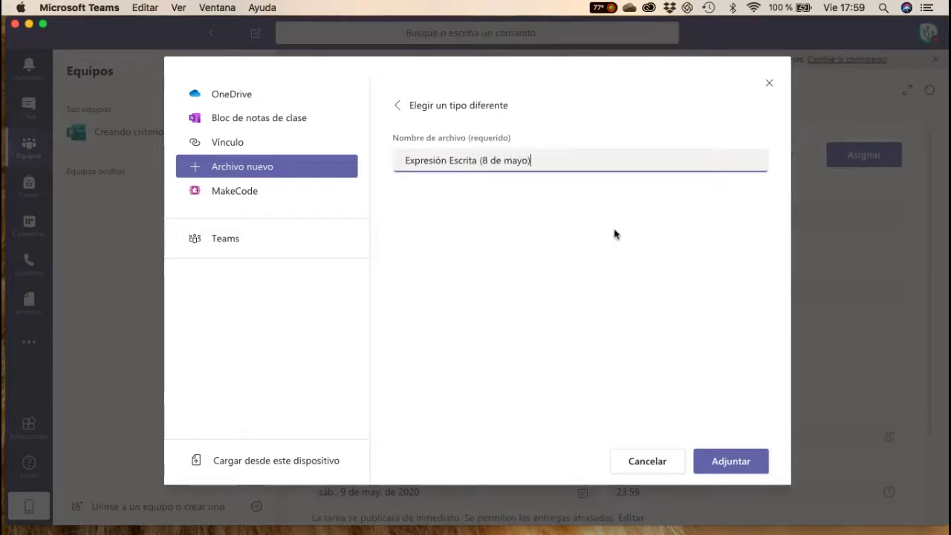
click(725, 462)
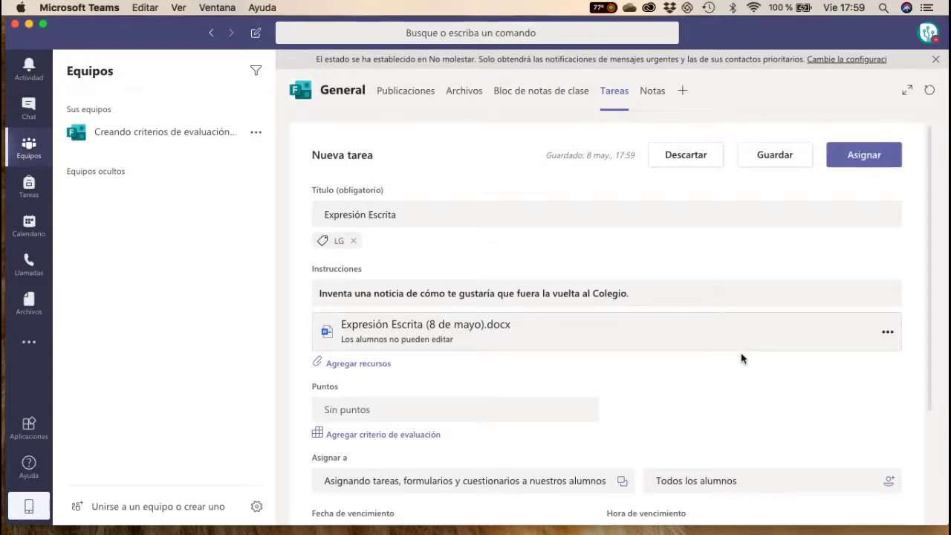
click(889, 332)
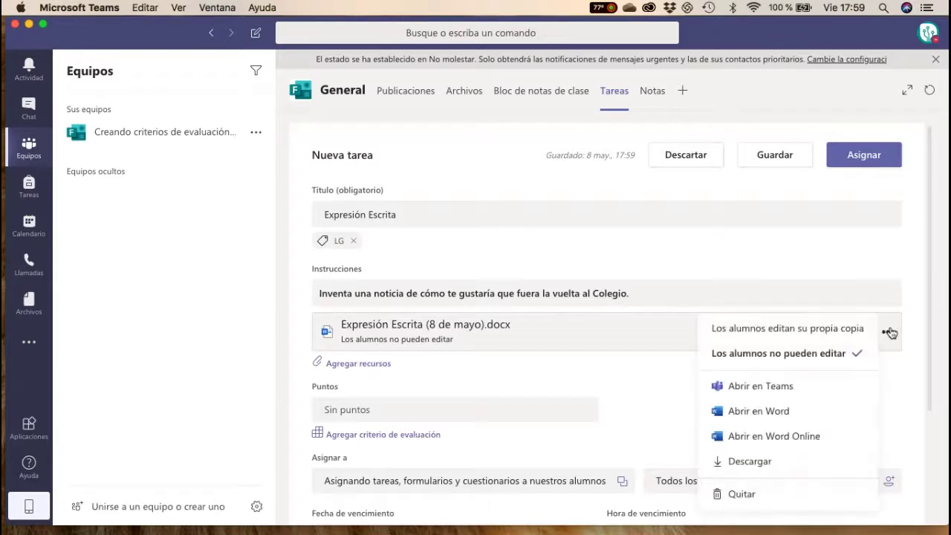
click(837, 336)
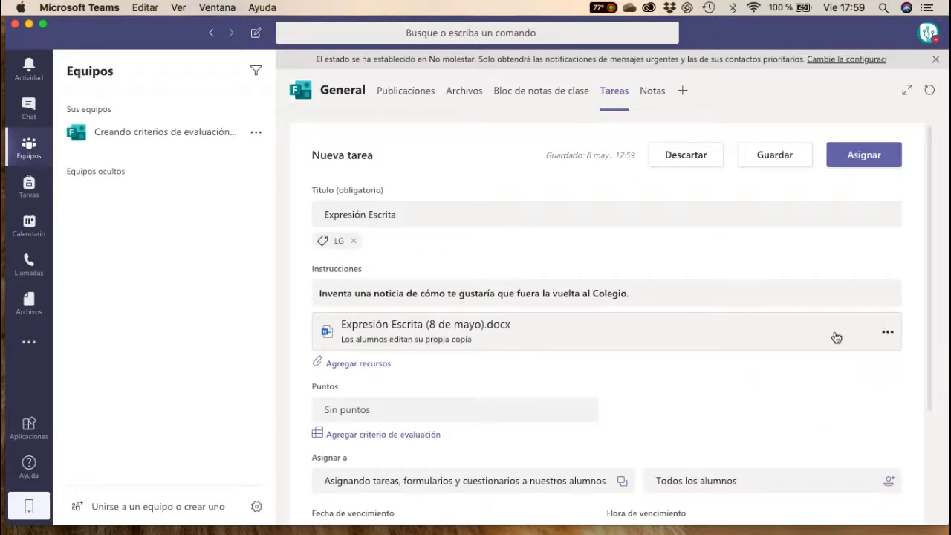
click(333, 406)
text(8)
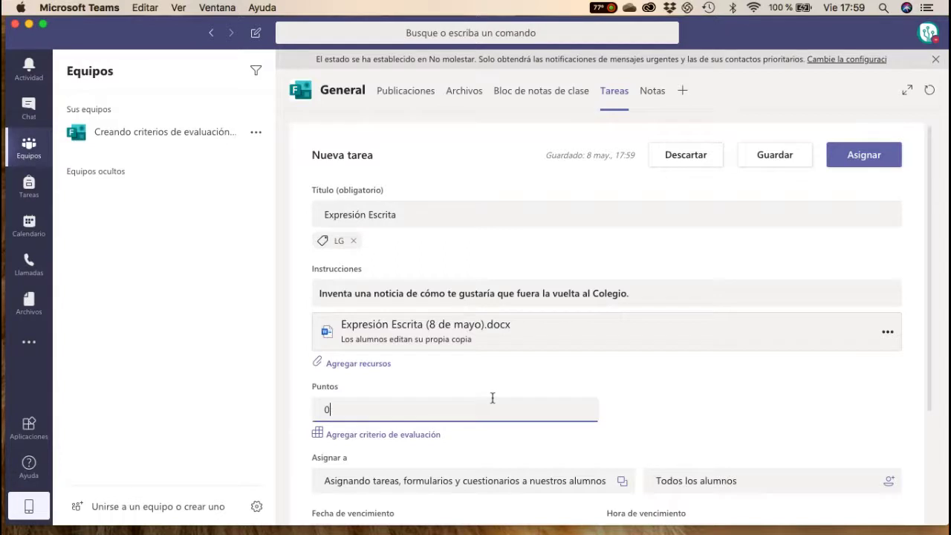
key(BackSpace)
text(10)
key(BackSpace)
key(BackSpace)
- Start a new evaluation rubric for the assignment and title it "Expresión Escrita"
click(378, 437)
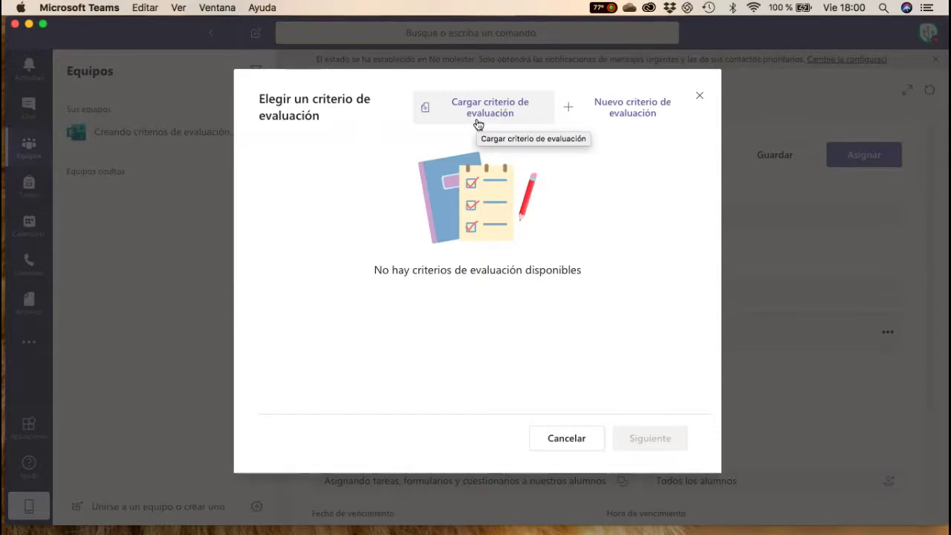
click(622, 119)
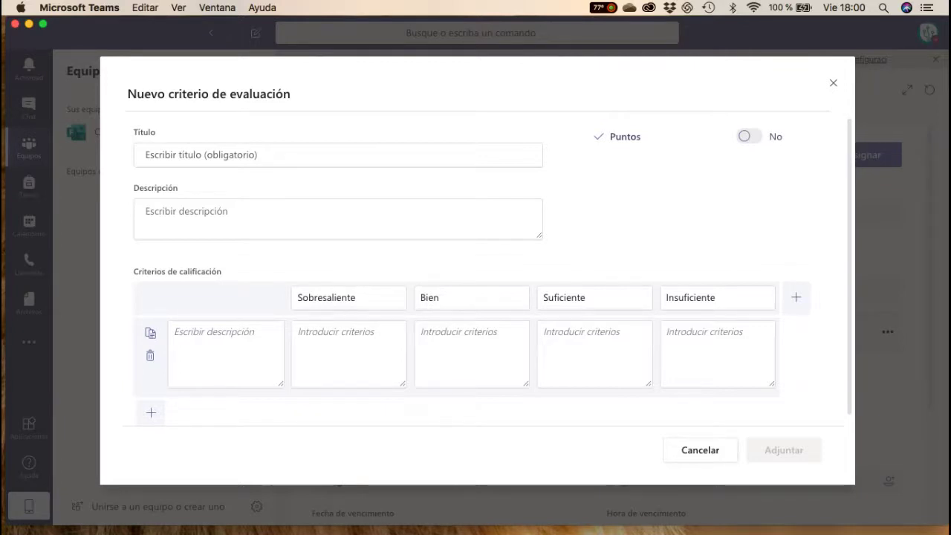
click(163, 155)
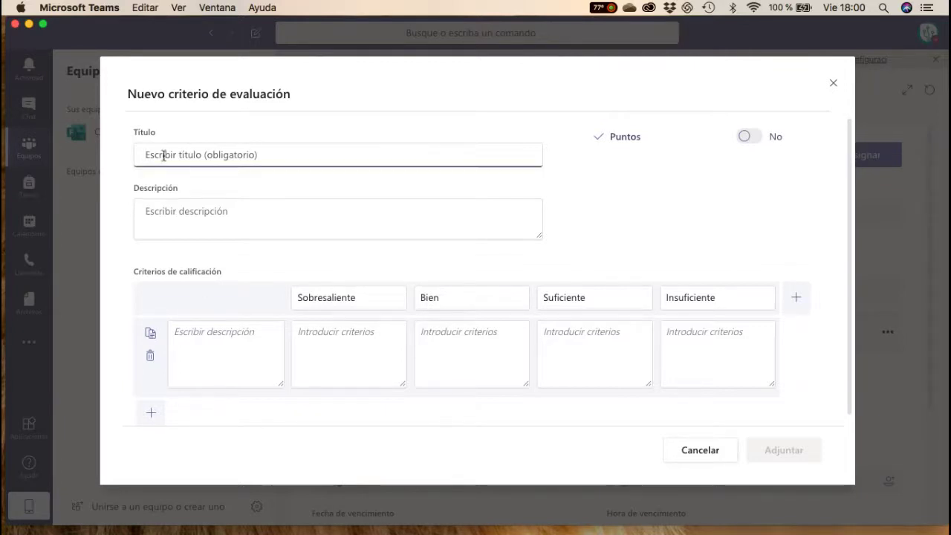
text(Expresión Esc)
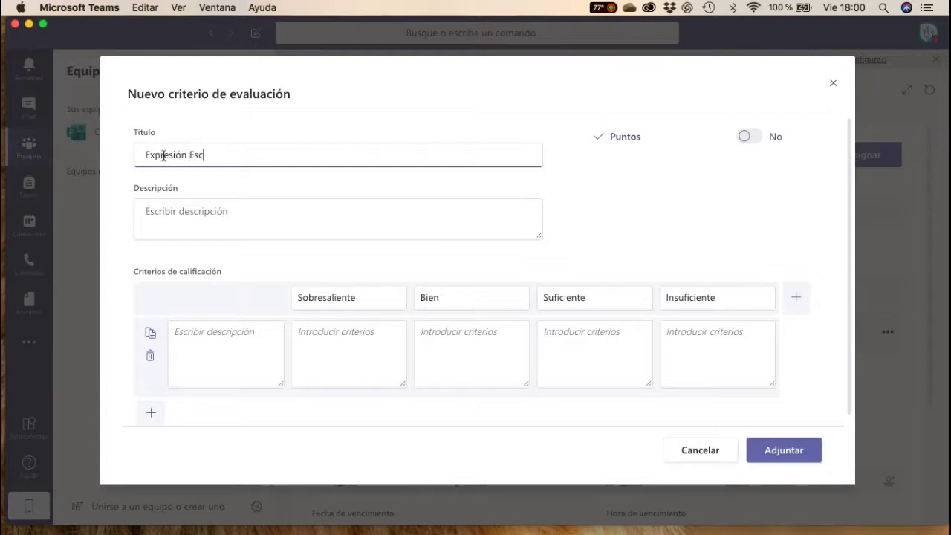
text(rita)
- Enter "Lengua_Ex. Excrita" as the rubric's description
click(176, 211)
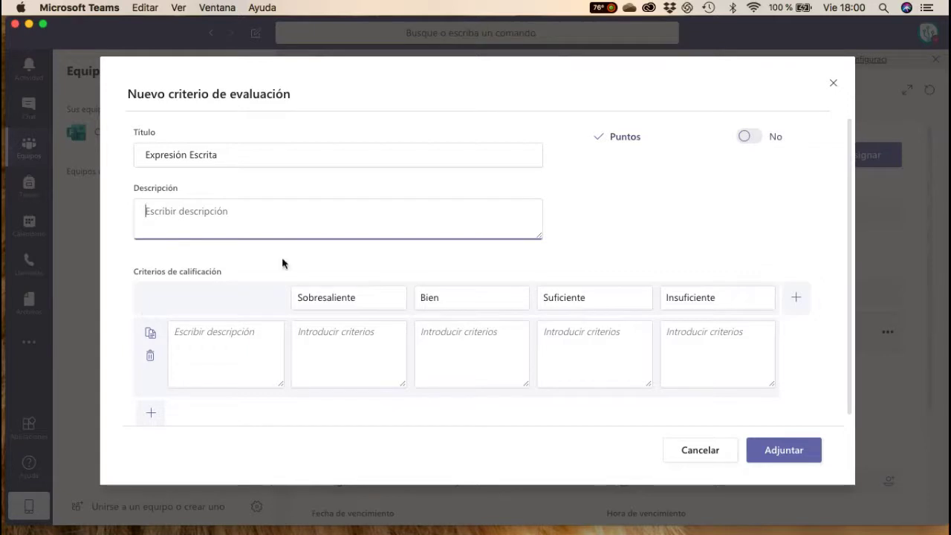
text(Lengua)
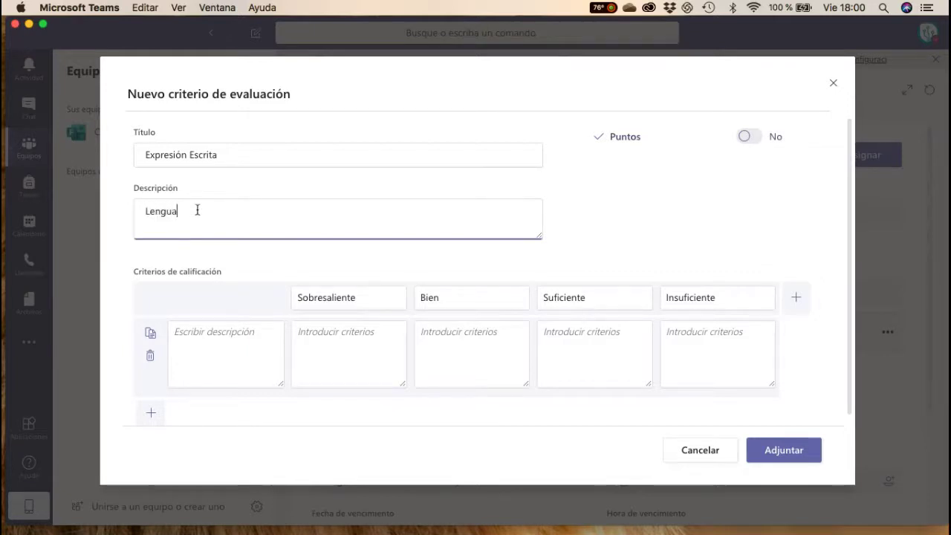
text(_Ex. Expre)
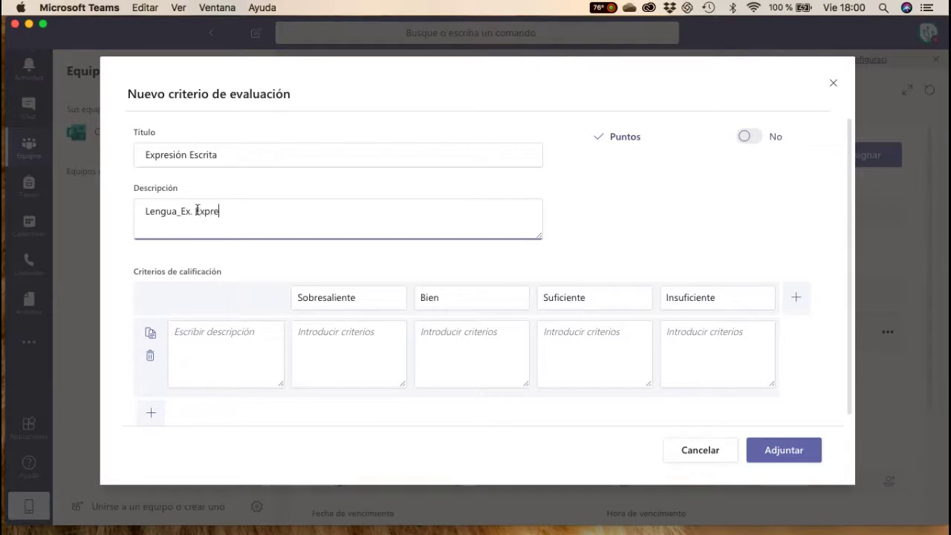
key(BackSpace)
key(BackSpace)
key(BackSpace)
text(crita)
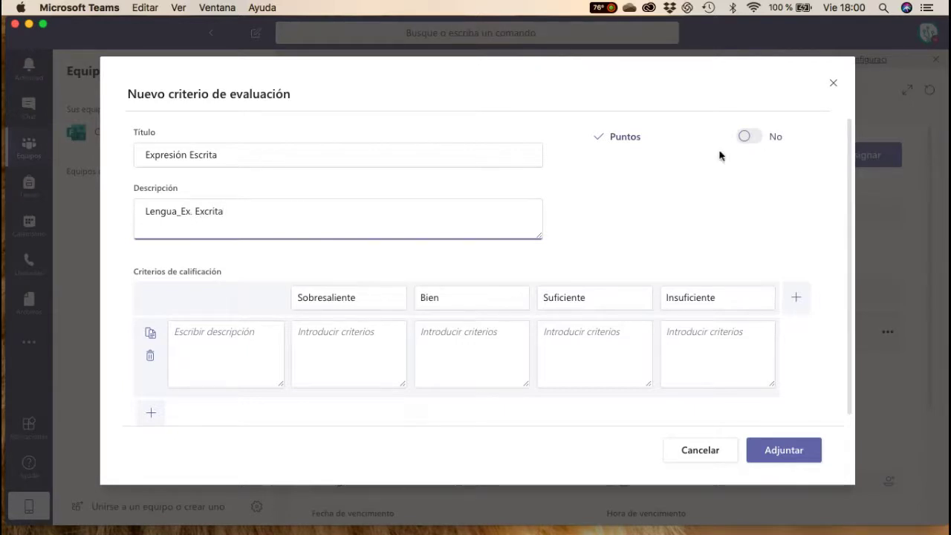
- Enable points for the rubric's rating levels
click(748, 136)
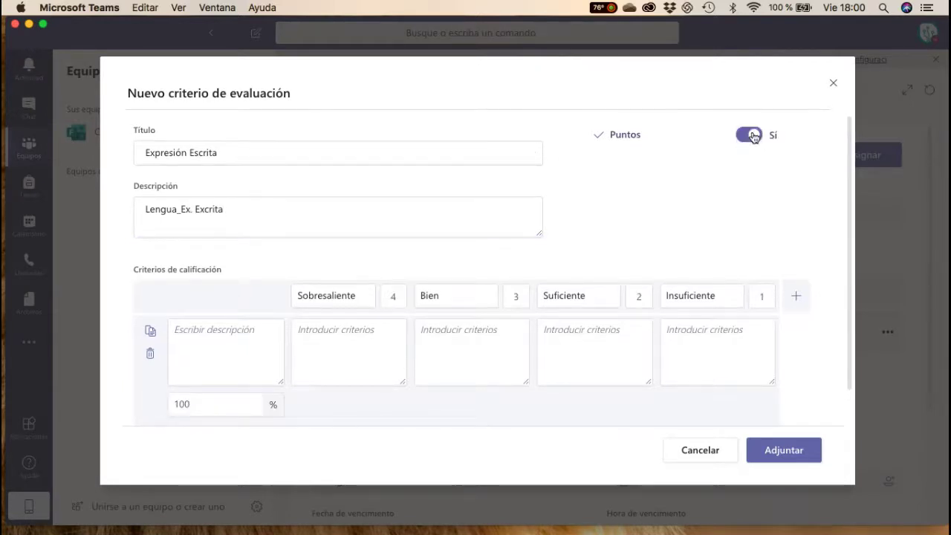
click(756, 136)
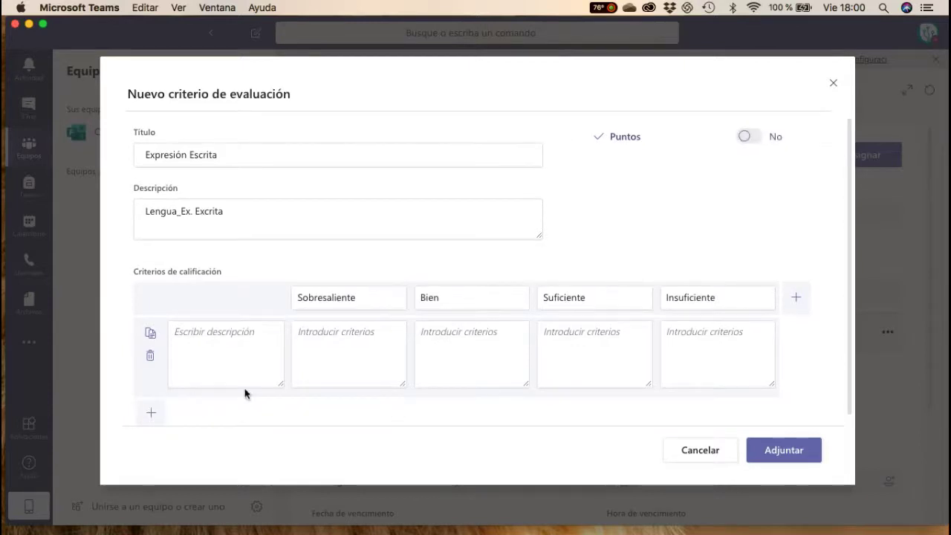
click(756, 136)
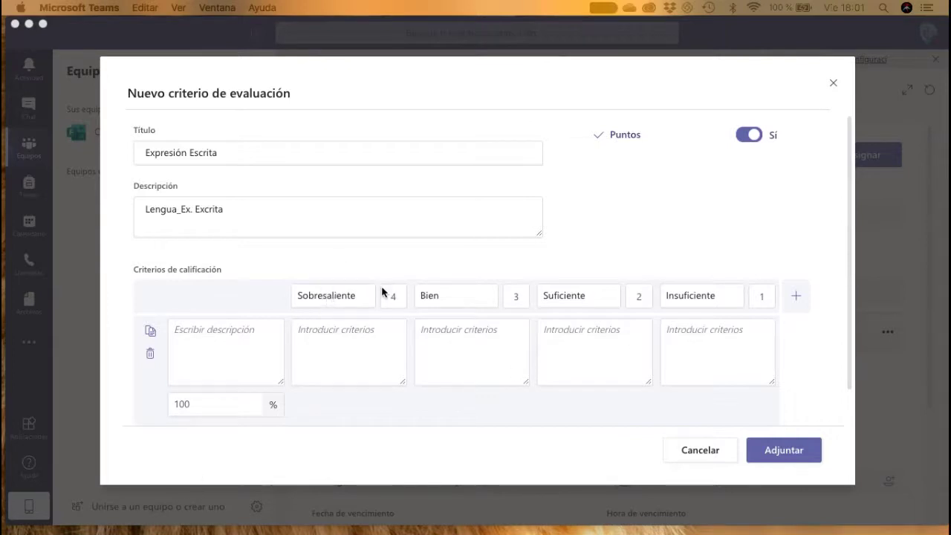
- Rename the Sobresaliente level as Excelente and enter Bien with 3 points for the second level
double_click(332, 295)
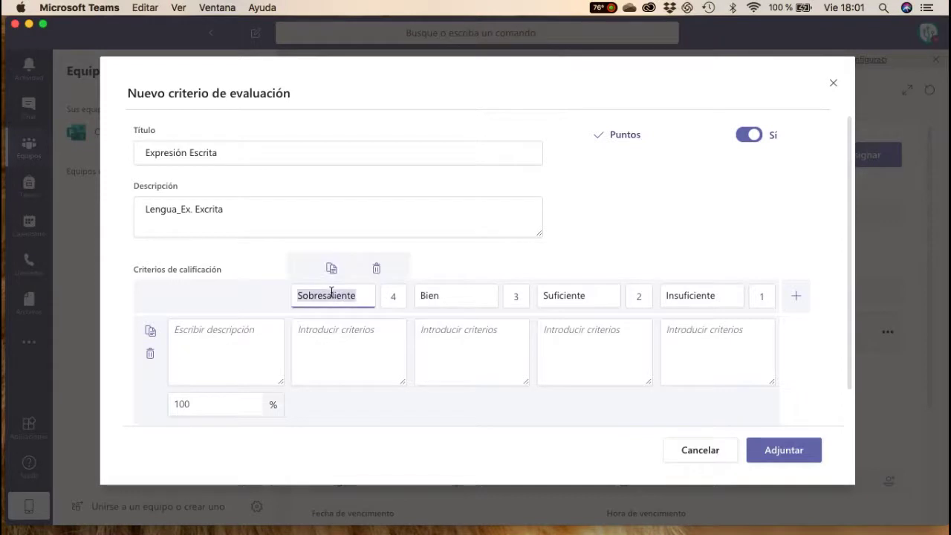
text(Excelente)
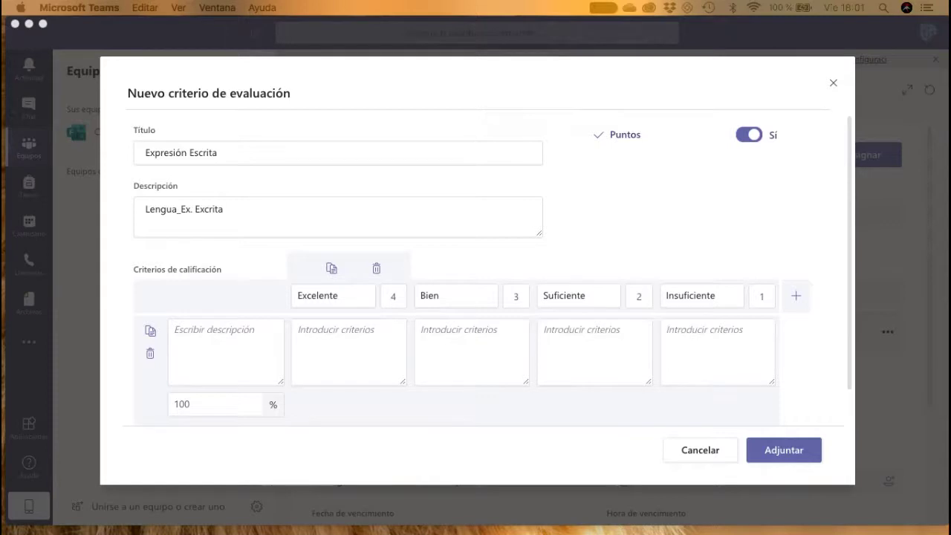
click(446, 301)
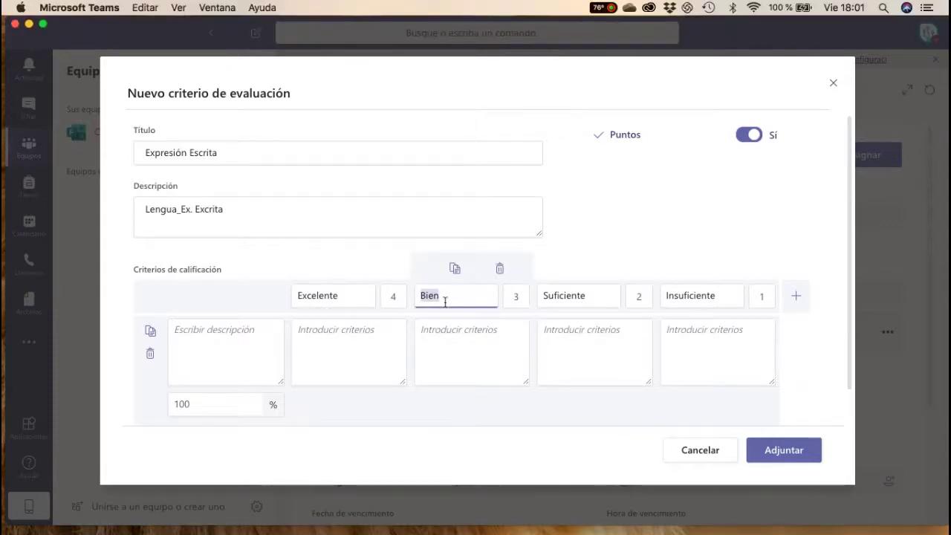
text(Bien)
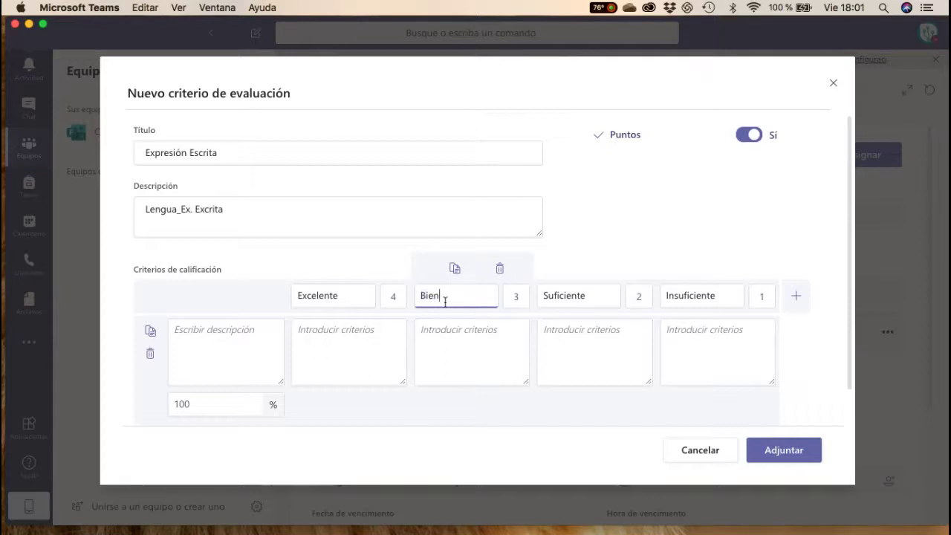
key(Tab)
text(3)
key(Tab)
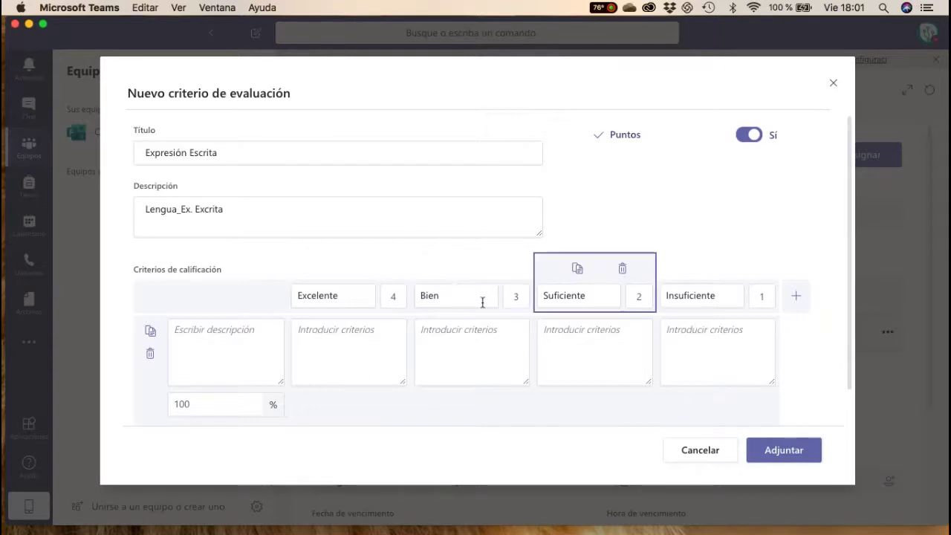
- Rename the Suficiente level as Iniciado and delete the Insuficiente level from the rubric
click(578, 297)
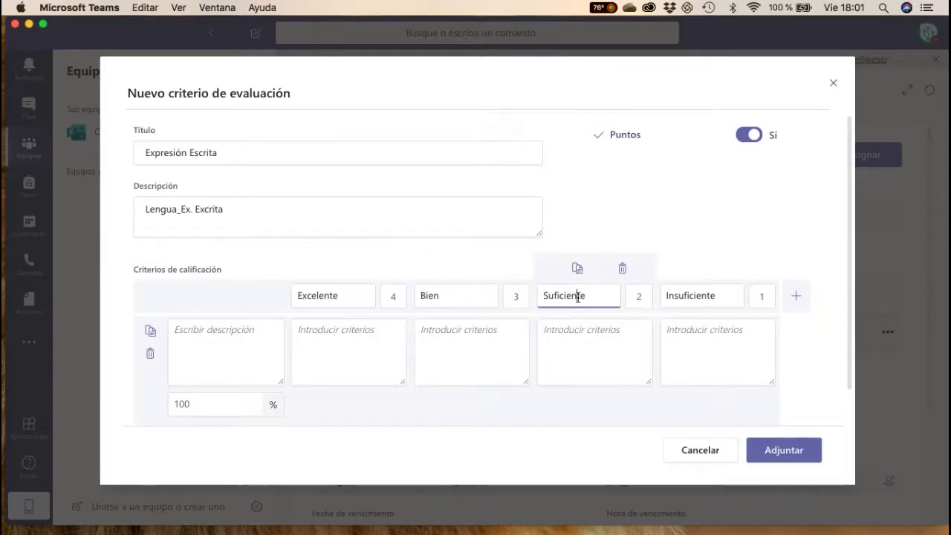
double_click(579, 297)
text(Iniciado)
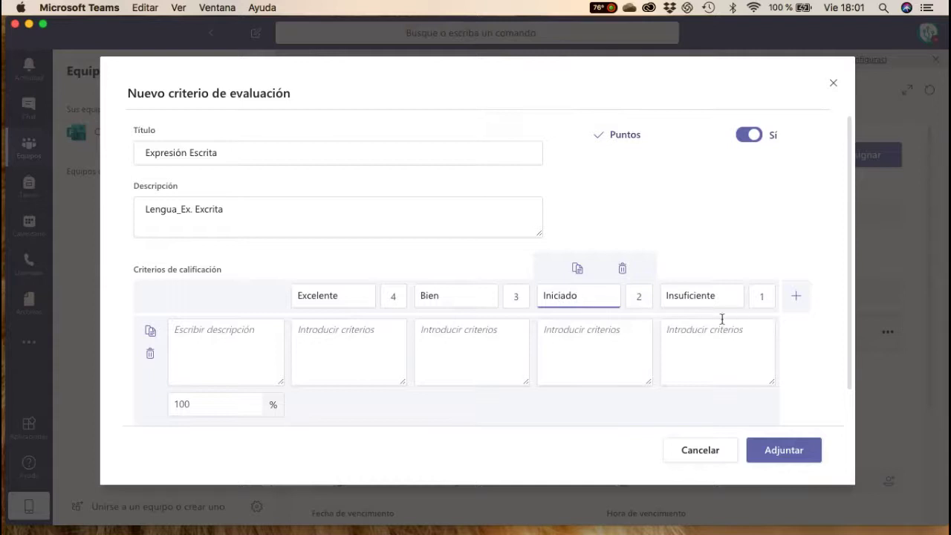
click(745, 269)
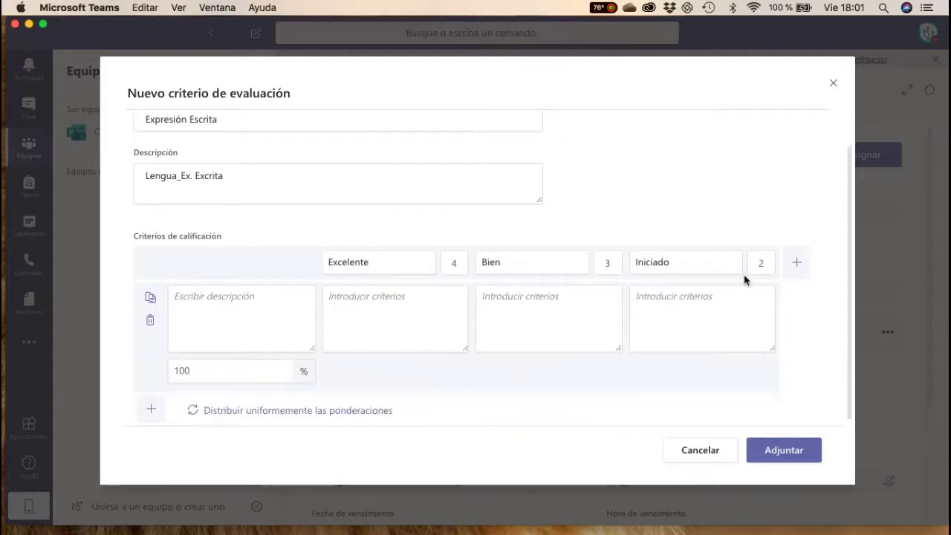
click(794, 265)
click(797, 265)
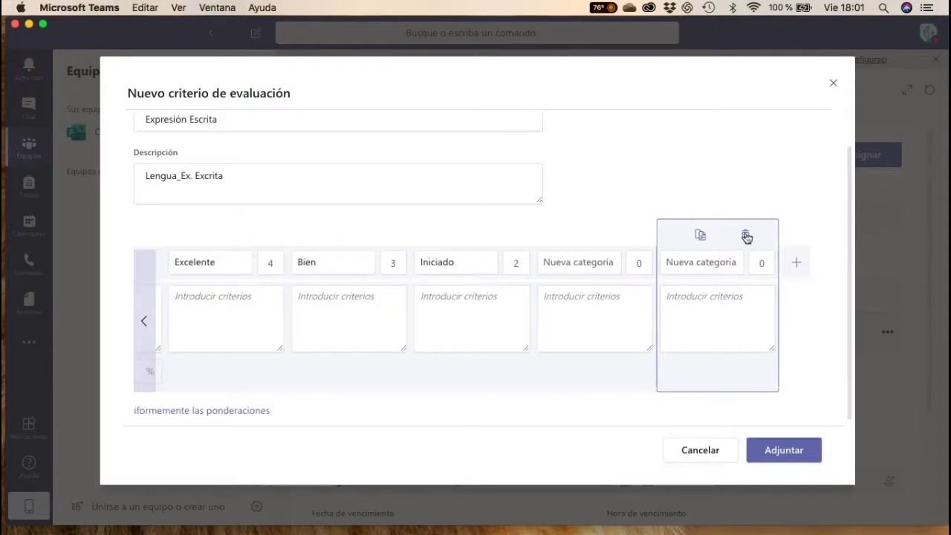
click(747, 237)
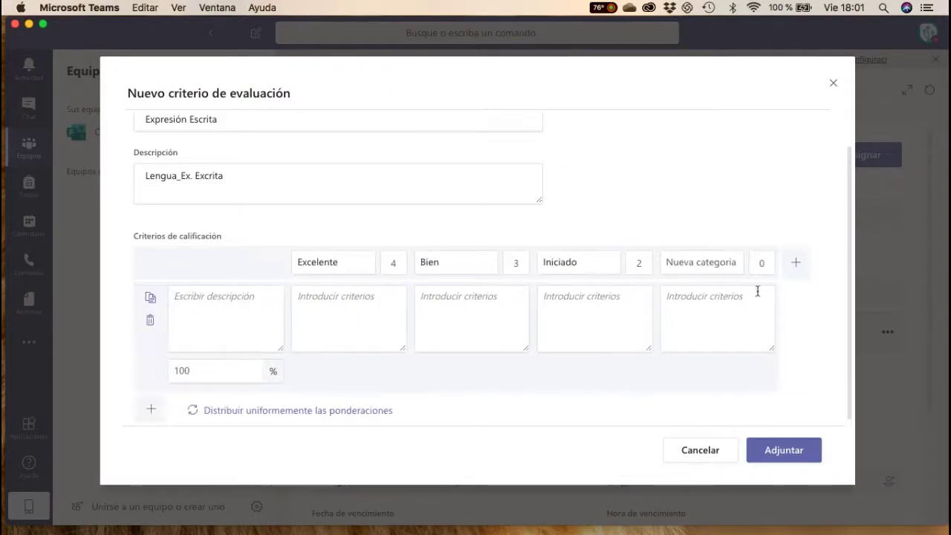
mouse_move(717, 261)
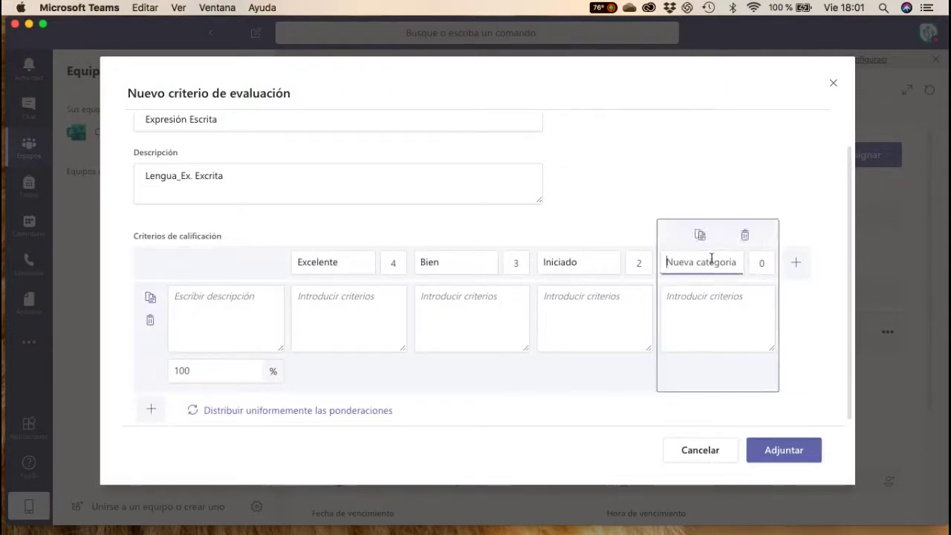
click(745, 238)
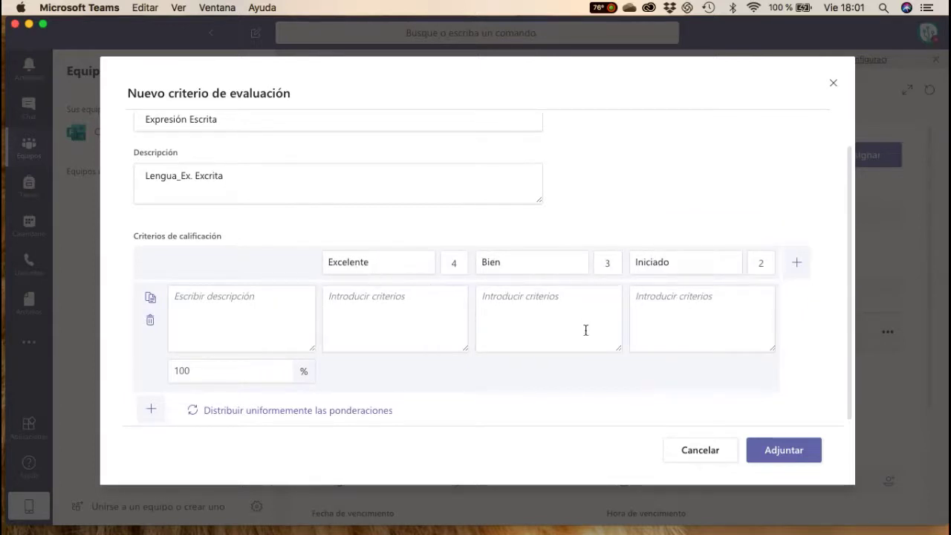
- Set the level points to 3 for Excelente, 2 for Bien and 1 for Iniciado
click(455, 265)
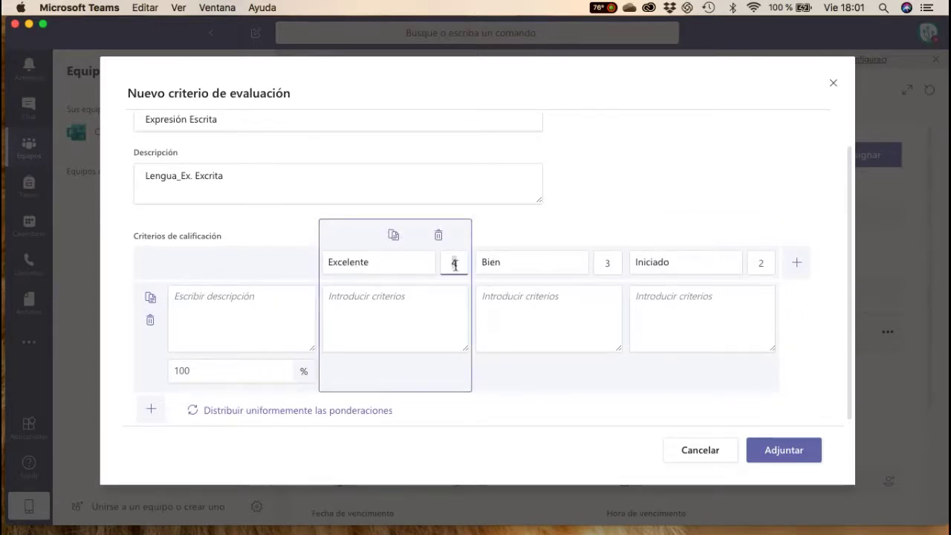
click(609, 262)
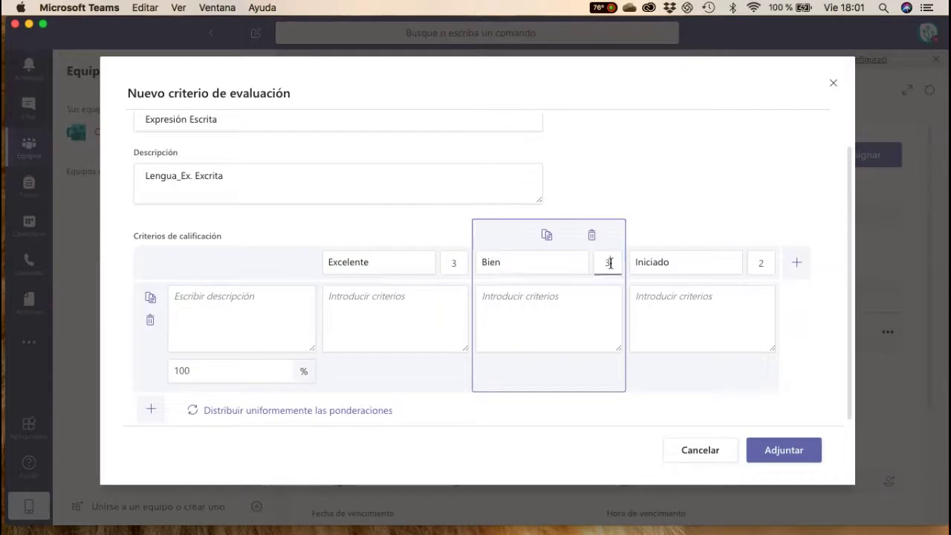
key(BackSpace)
text(2)
key(Tab)
key(Tab)
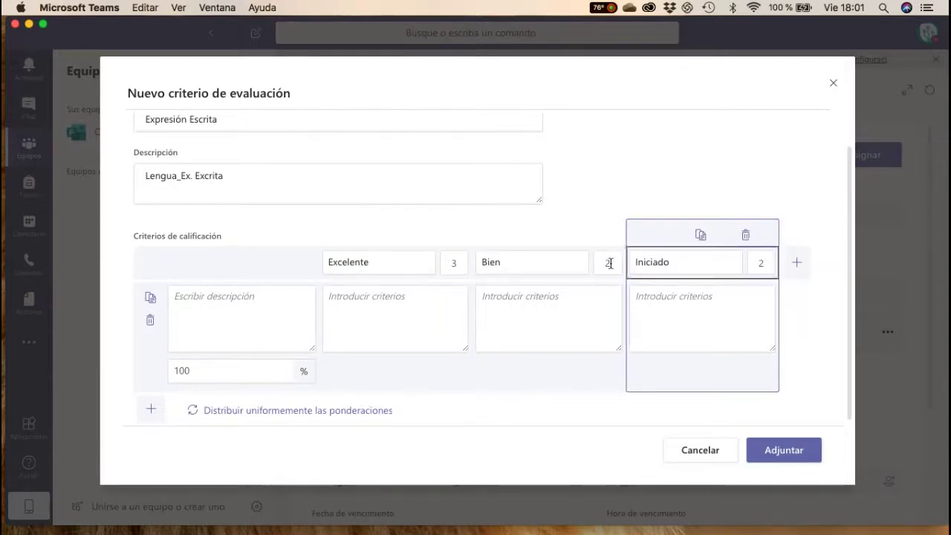
key(Tab)
key(Tab)
text(1)
key(Tab)
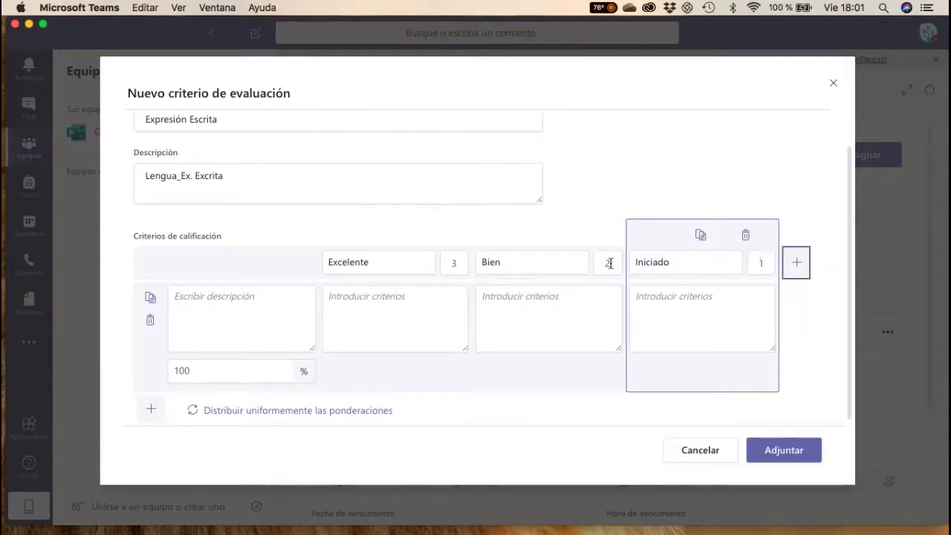
- Name the first criterion Vocabulario and describe Excelente as 'Vocabulario rico, variado, sin repeticiones, y con palabras y expresiones específicas del tema'
click(235, 308)
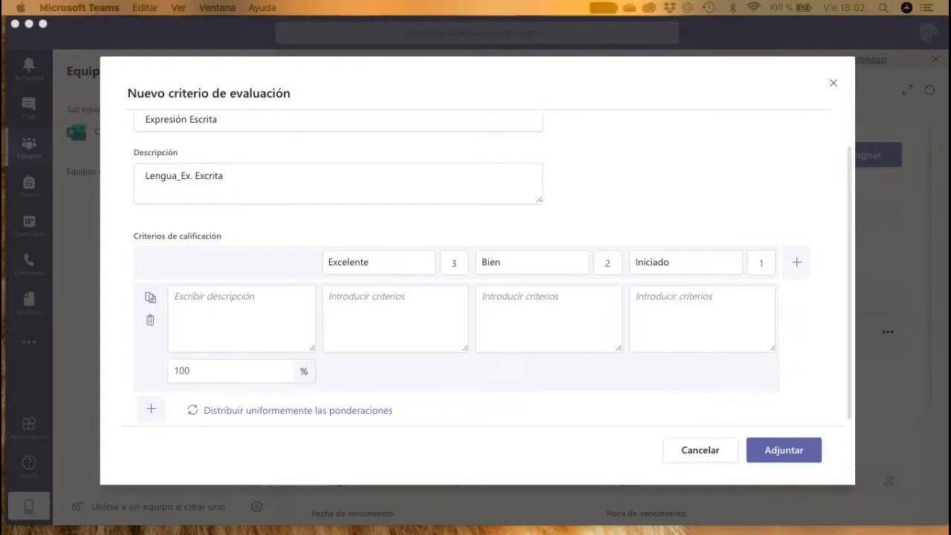
click(235, 301)
key(super+v)
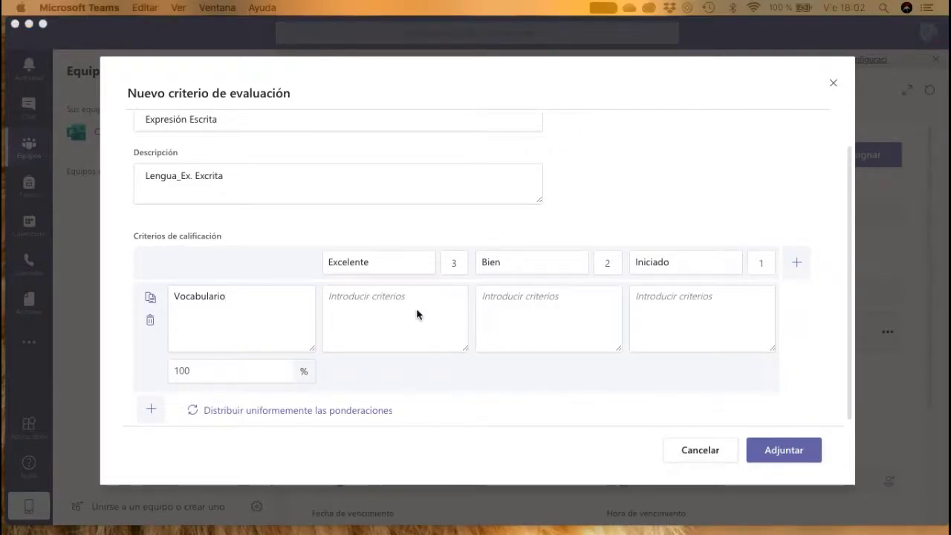
click(389, 310)
click(389, 309)
key(super+v)
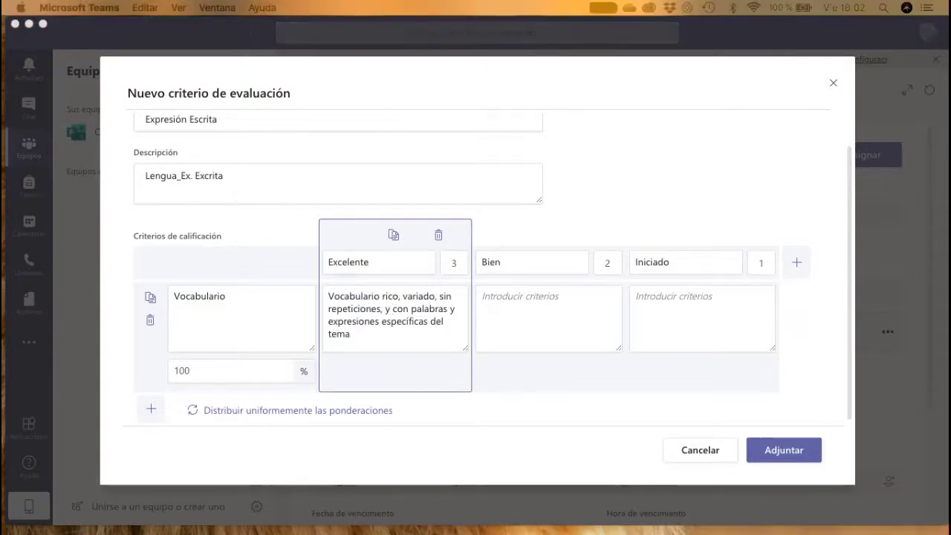
- For Vocabulario, repeat the Excelente description under Bien and enter 'El vocabulario empleado es pobre y repetitivo.' for Iniciado
click(512, 321)
click(512, 321)
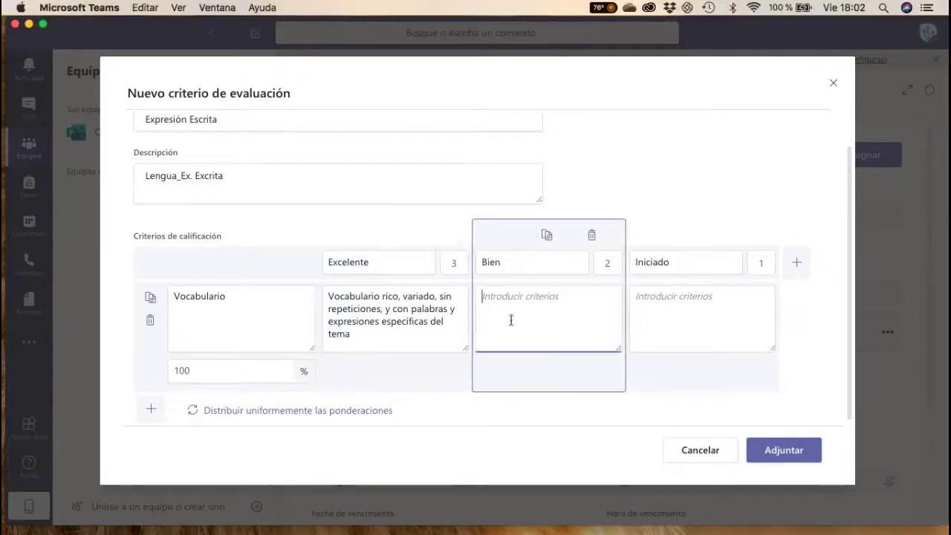
key(super+v)
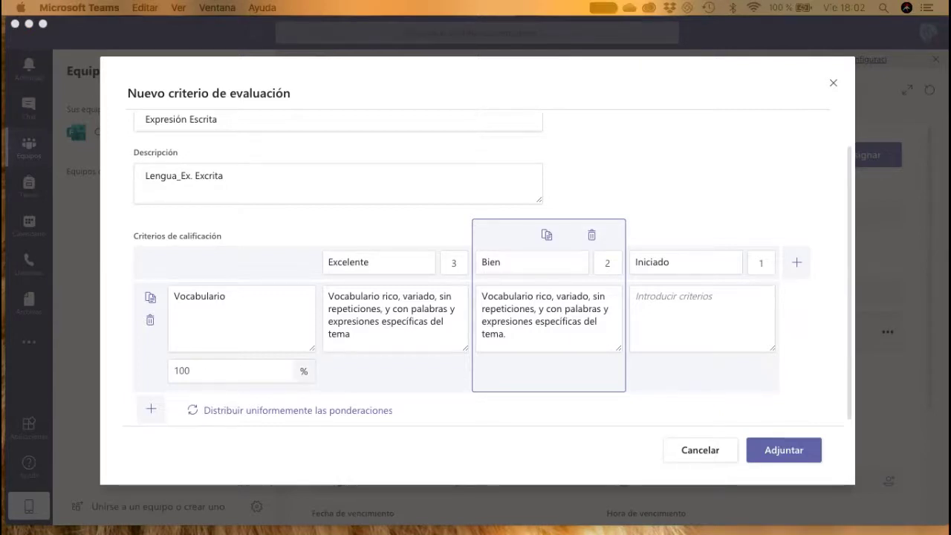
click(670, 335)
key(super+v)
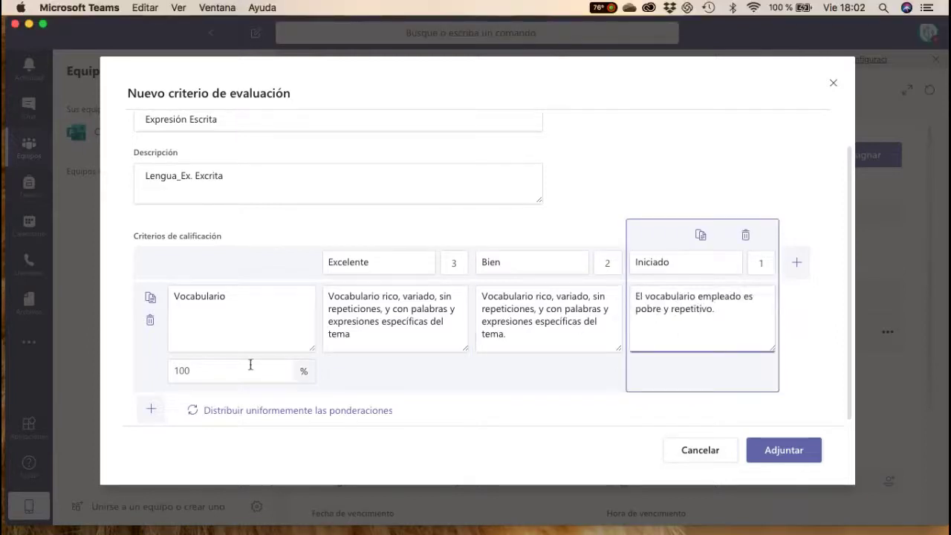
- Add a Cohesión criterion and describe its Excelente level as 'Denota planificación previa, se respeta la estructura del texto solicitado.'
click(148, 410)
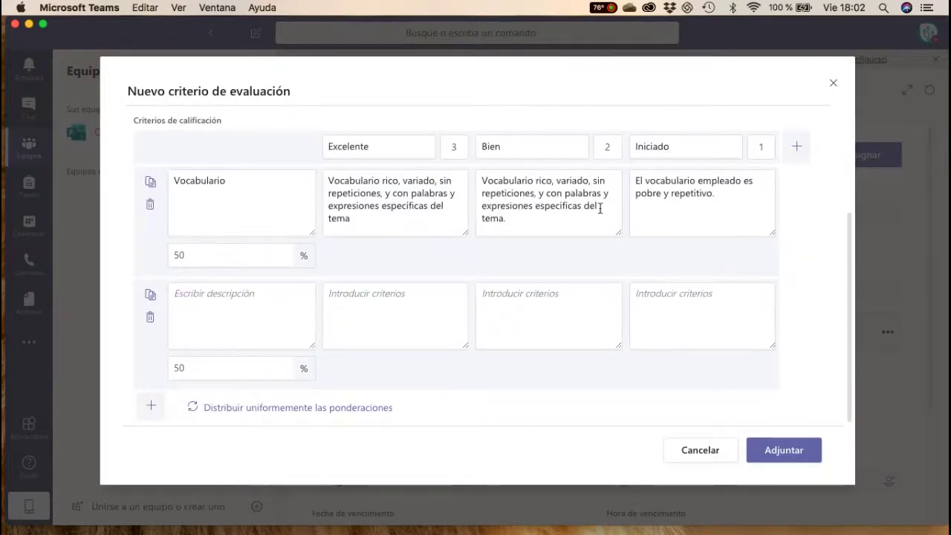
click(212, 293)
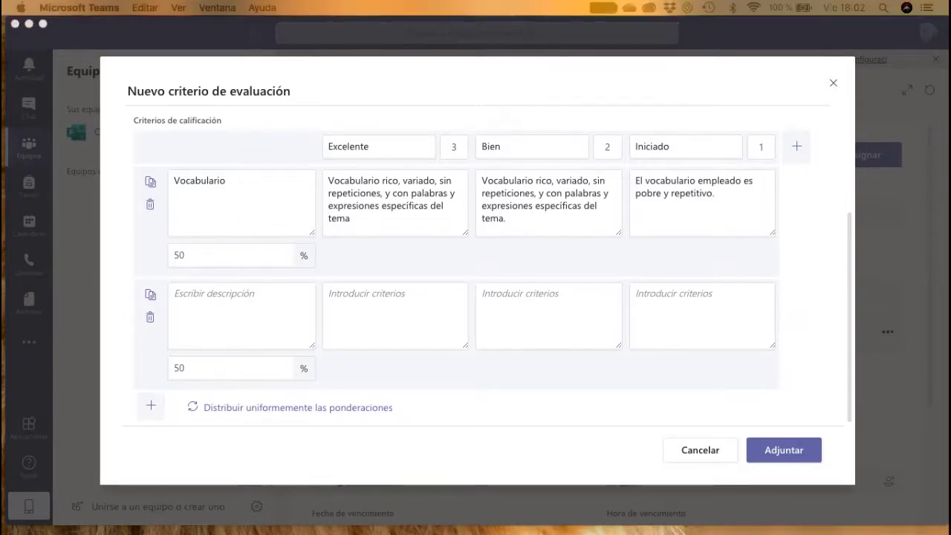
click(249, 333)
text(Cohesión)
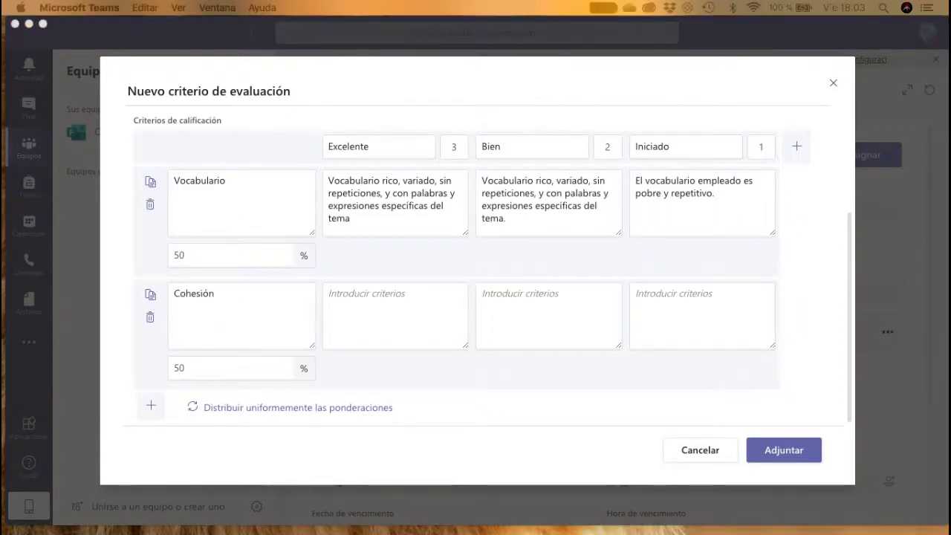
click(401, 310)
key(super+v)
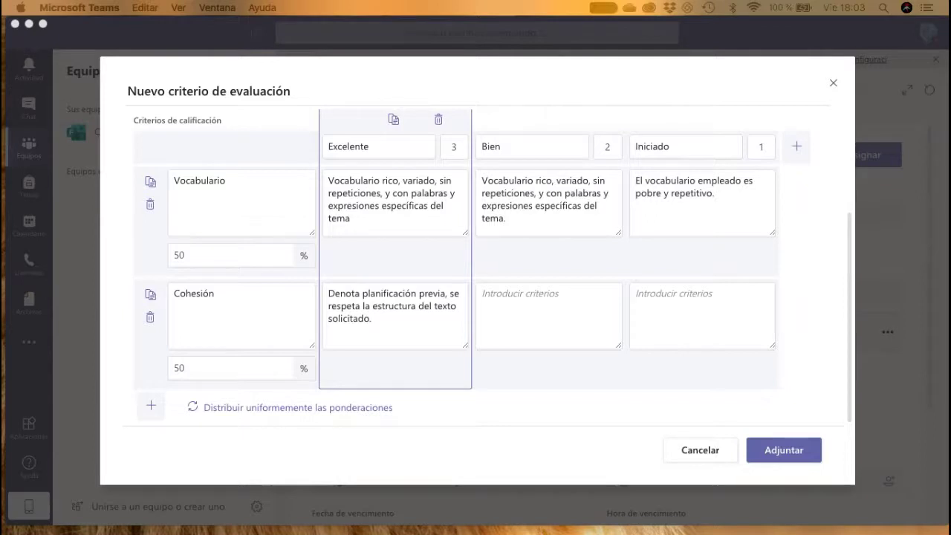
- For Cohesión, enter Bien 'Se respeta la estructura del texto solicitado, aunque tiene varios errores.' and Iniciado 'Se expone el texto sin respetar la estructura del texto solicitado.'
click(547, 301)
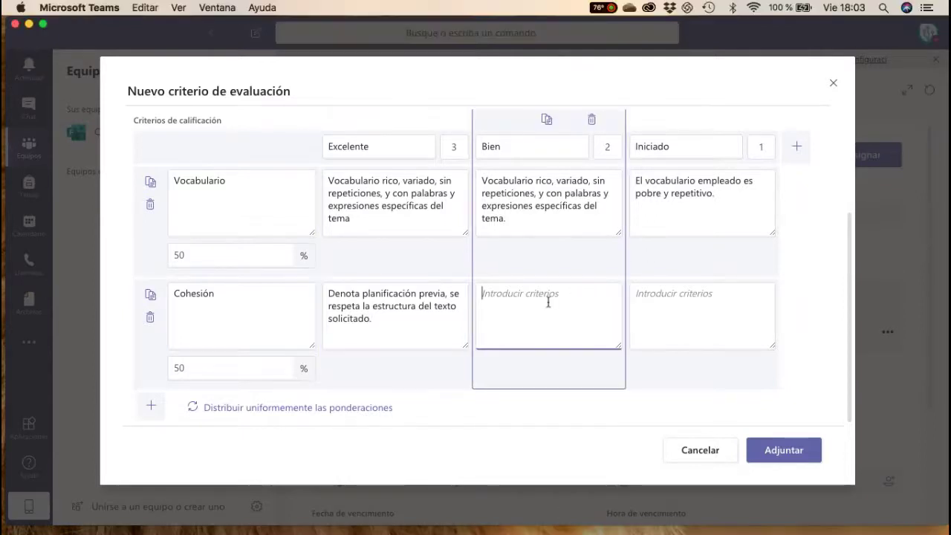
key(super+v)
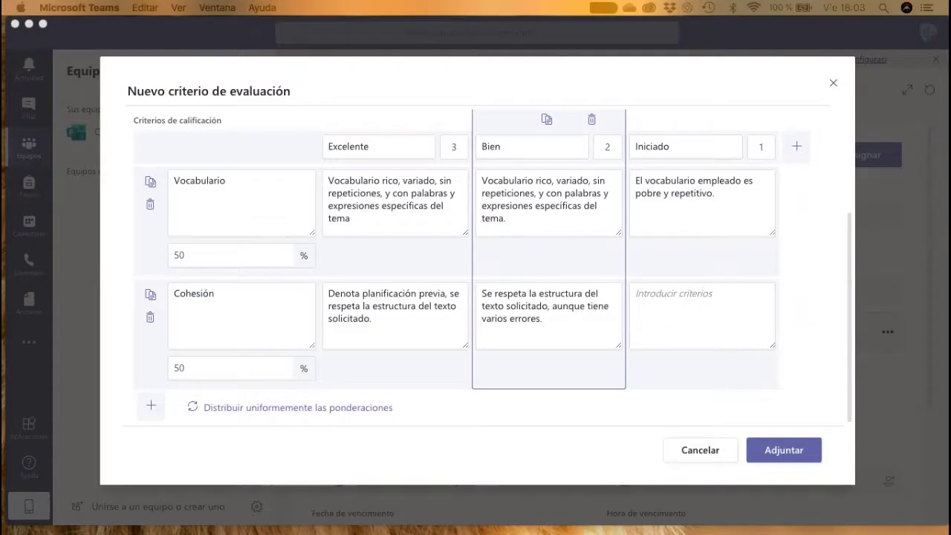
click(706, 310)
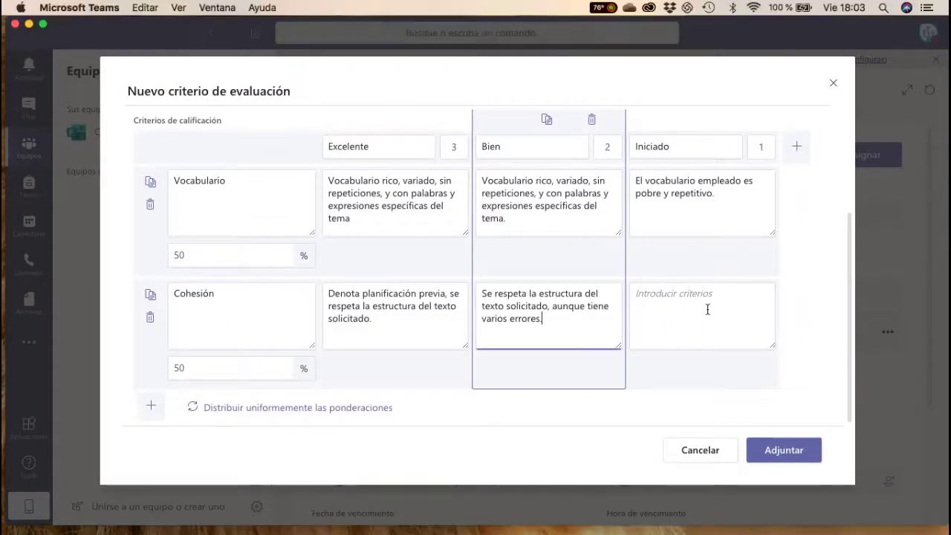
key(super+v)
- Add an Ortografía criterion and describe its Excelente level as 'El texto está escrito correctamente.'
click(152, 406)
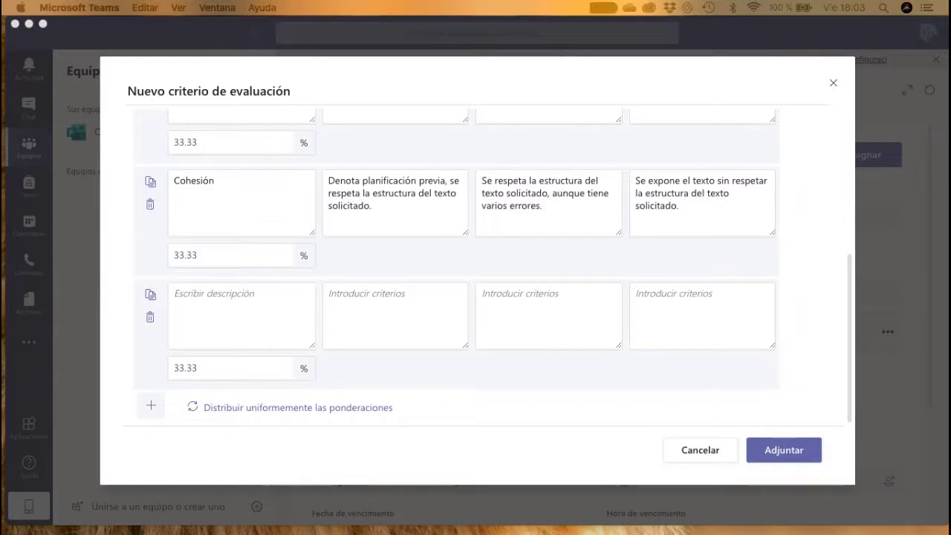
click(242, 310)
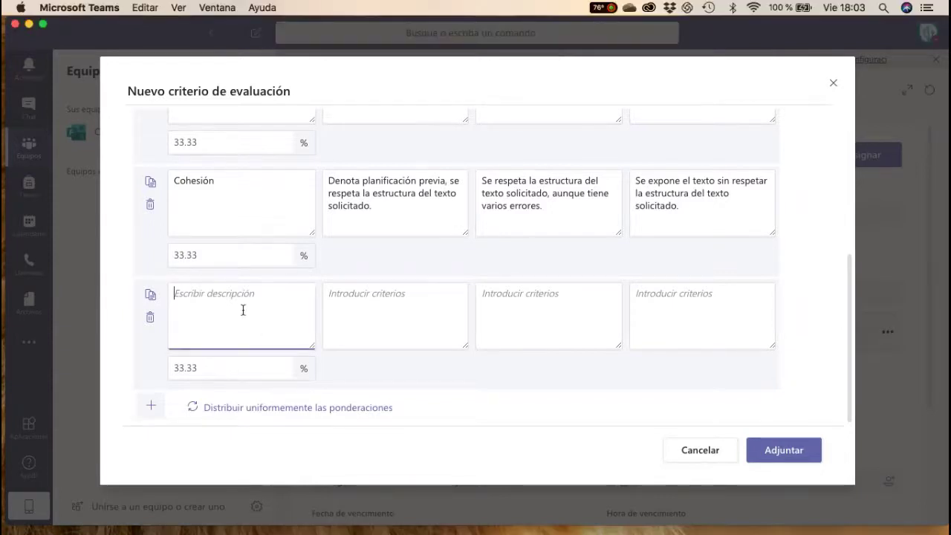
text(Ortografía)
key(Tab)
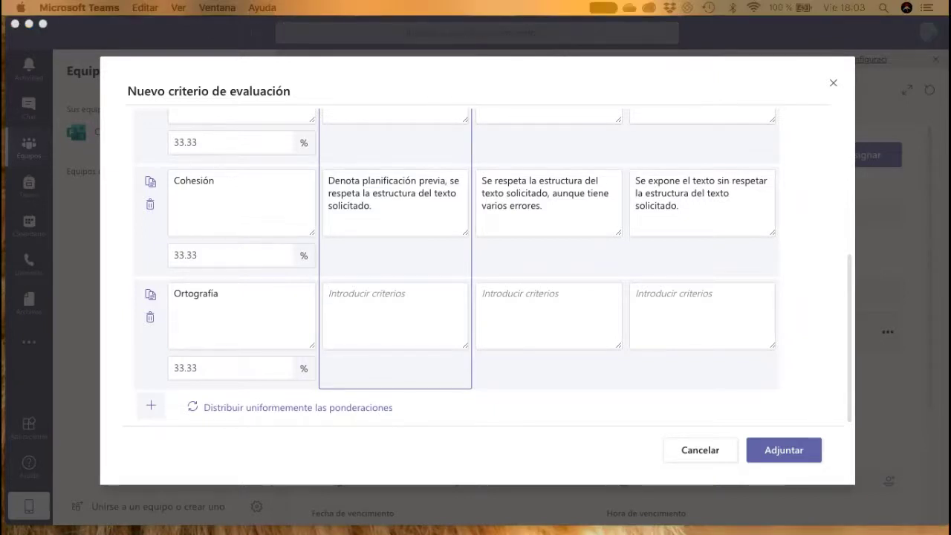
click(411, 306)
key(super+v)
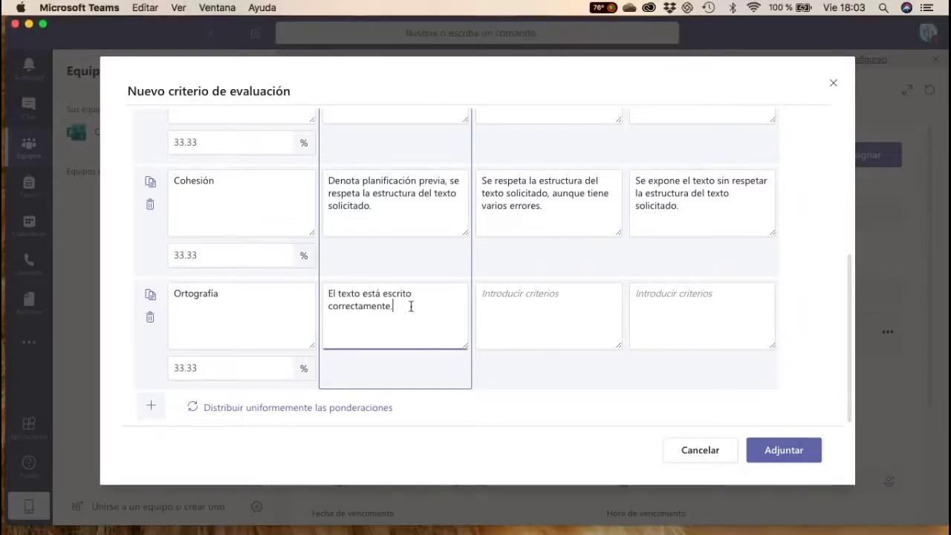
- For Ortografía, enter 'El texto está escrito correctamente.' for Bien and 'El texto presenta varios errores ortográficos significativos para su edad.' for Iniciado
key(super+Tab)
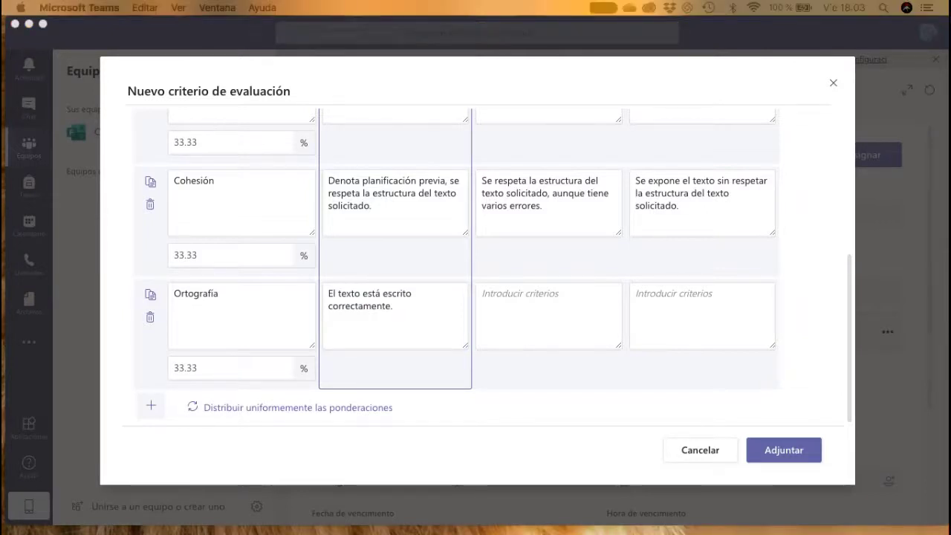
click(550, 321)
key(super+v)
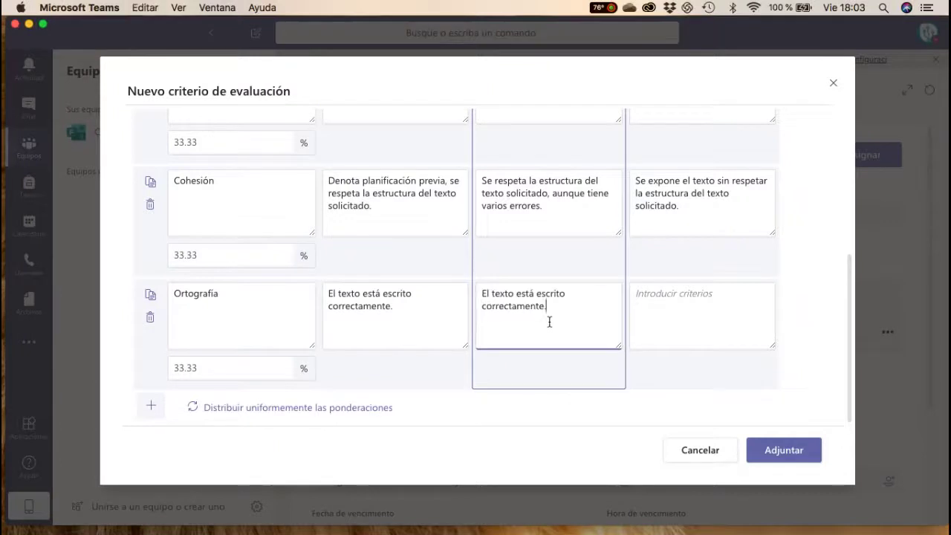
click(682, 318)
key(super+Tab)
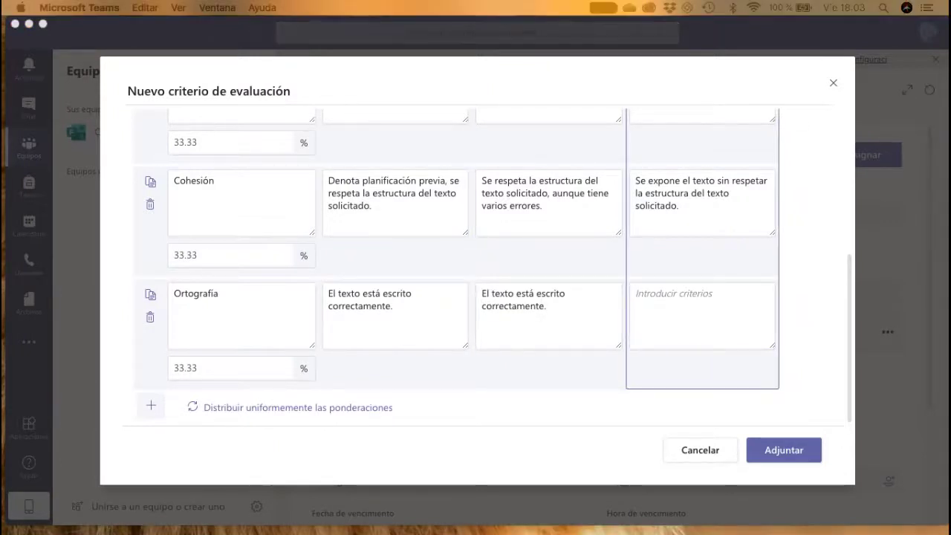
click(644, 329)
text(El texto presenta varios errores ortográficos significativos para su edad.)
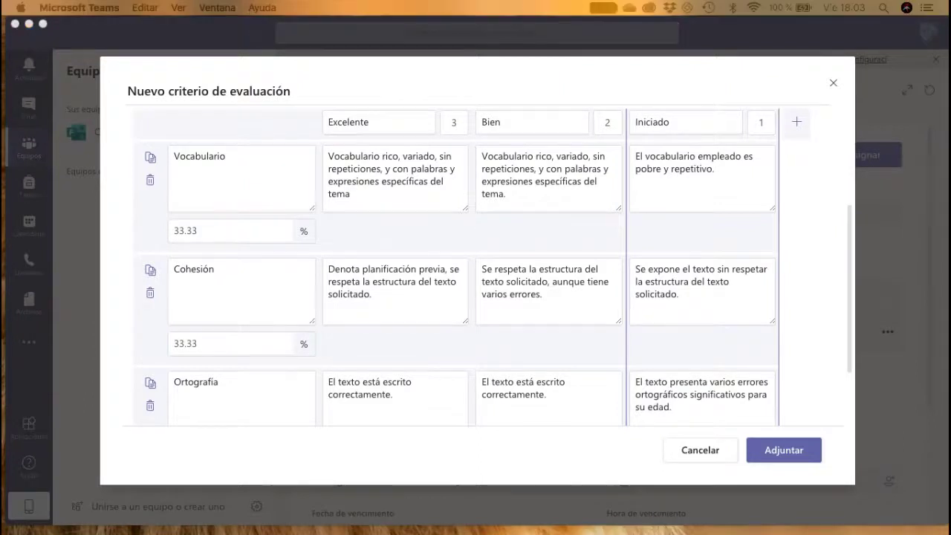
- Add a Presentación criterion and describe Excelente as 'Respeta todos los elementos de presentación establecidos (título, márgenes legibilidad, limpieza y orden).'
scroll(274, 366, down, 3)
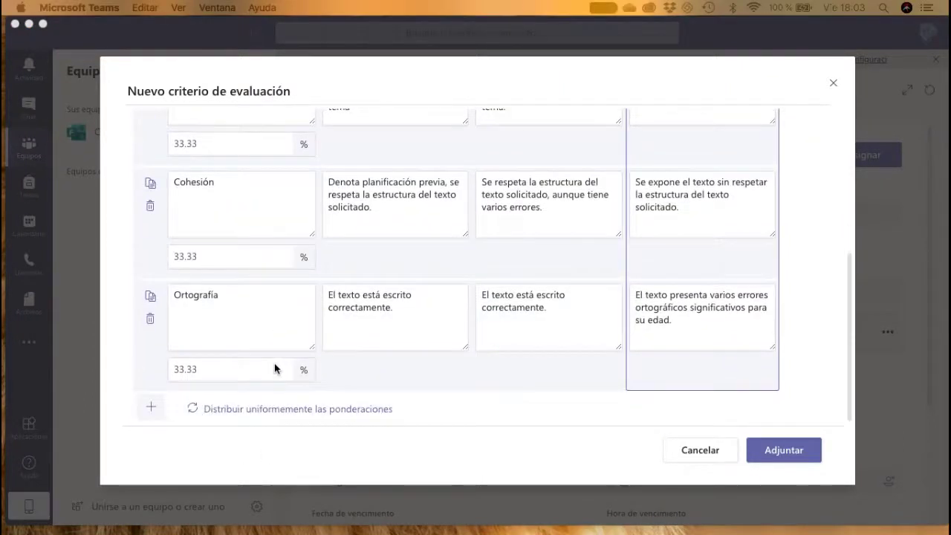
click(148, 407)
click(223, 329)
text(Presentación)
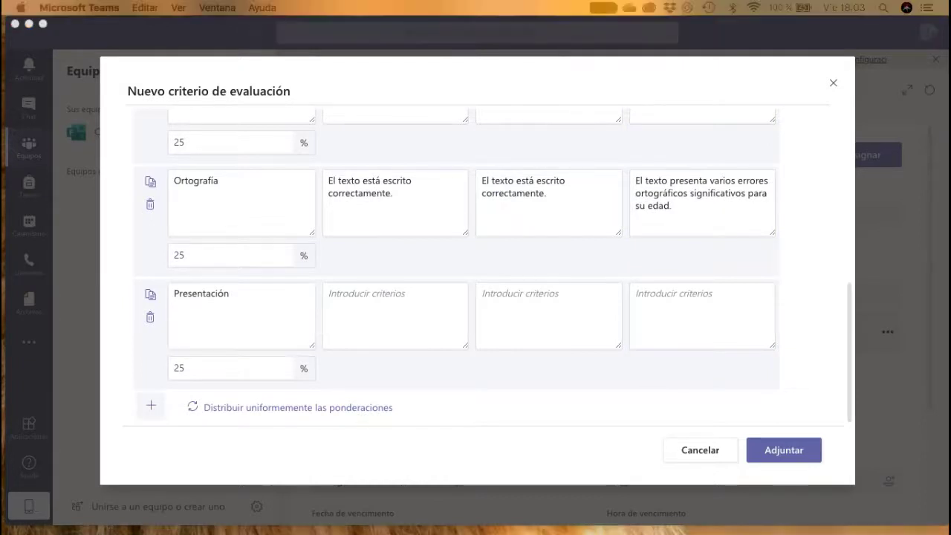
click(433, 348)
click(411, 332)
text(Respeta todos los elementos de presentación establecidos (título, márgenes legibilidad, limpieza y orden).)
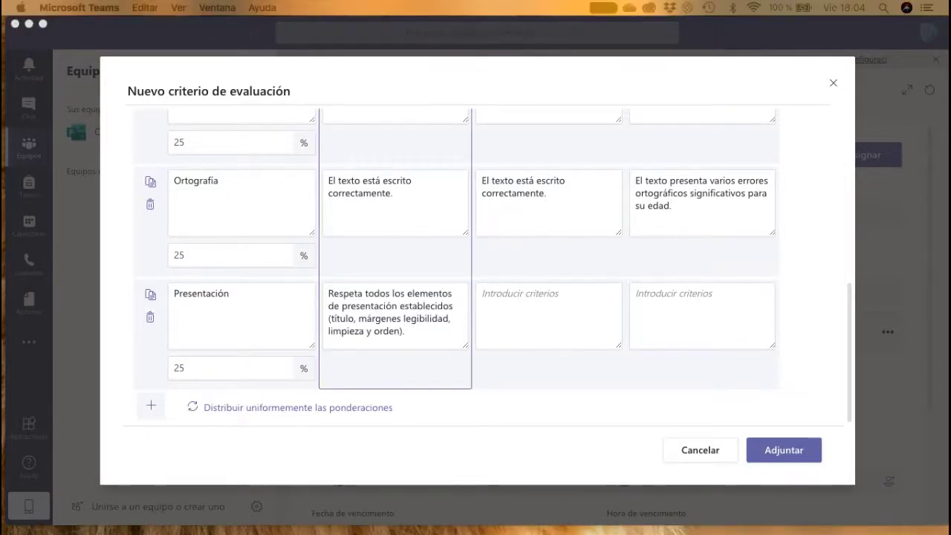
- For Presentación, enter 'Respeta bastantes de los elementos de presentación establecidos.' for Bien and 'Respeta poco los elementos de presentación establecidos.' for Iniciado
click(558, 325)
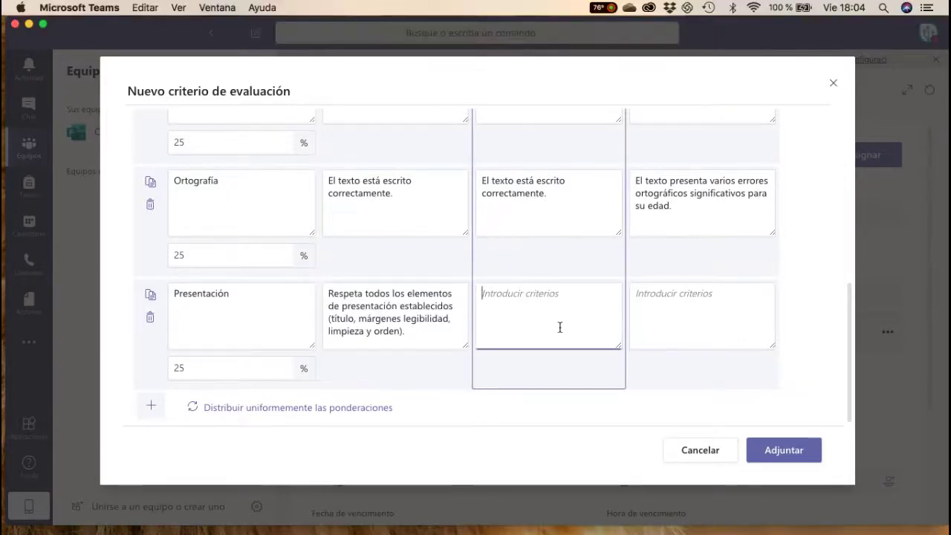
text(Respeta bastantes de los elementos de presentación establecidos.)
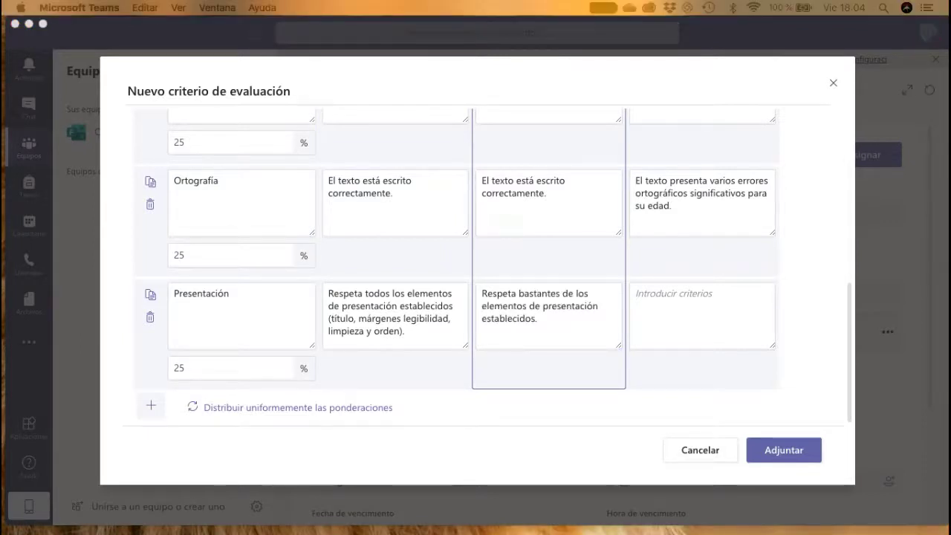
click(681, 300)
click(681, 299)
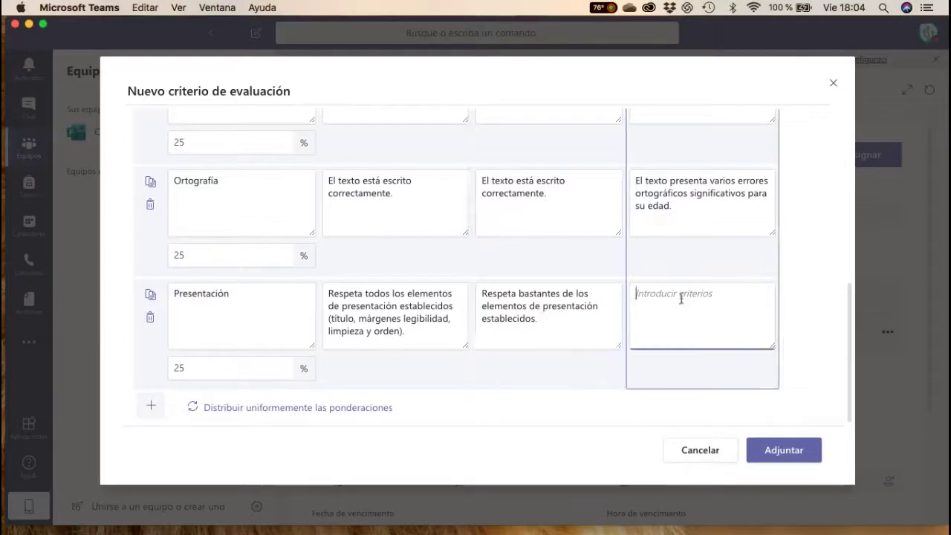
text(Respeta poco los elementos de presentación establecidos.)
- Review the whole rubric, checking each criterion's level descriptions, the level points and the percentage weights
scroll(449, 334, up, 3)
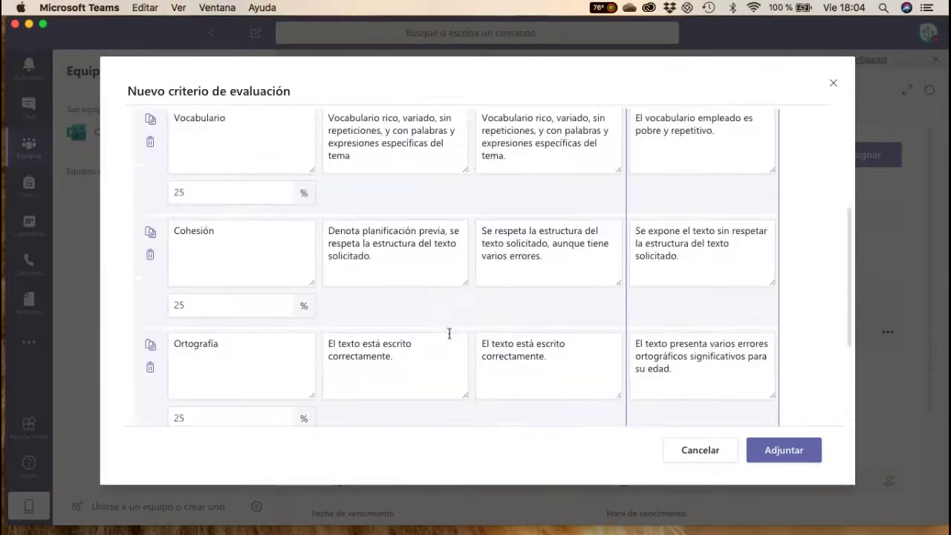
scroll(435, 339, up, 2)
scroll(436, 339, down, 2)
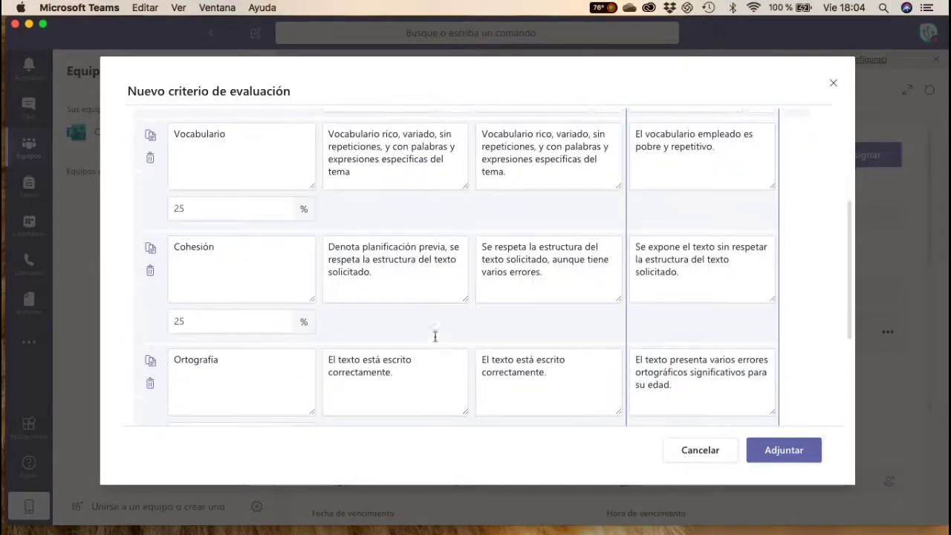
scroll(260, 284, down, 3)
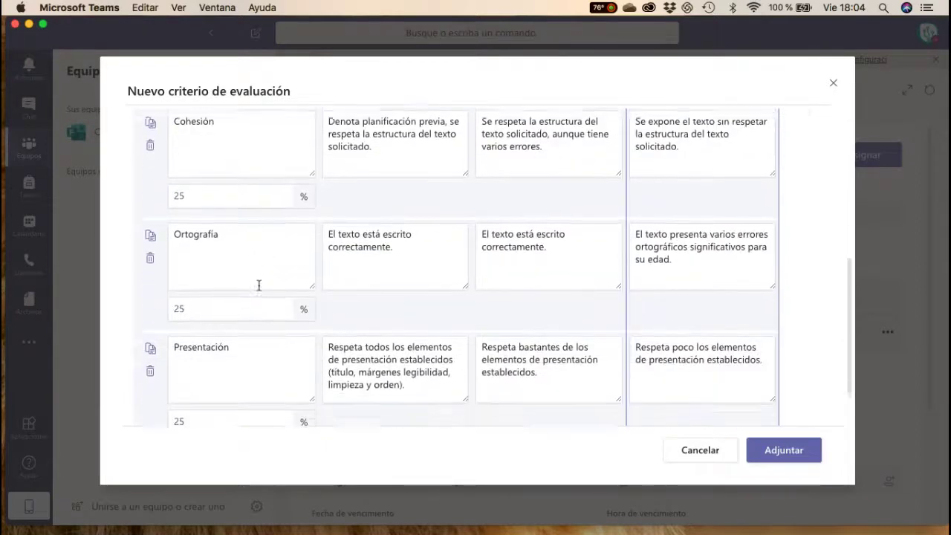
scroll(260, 285, down, 2)
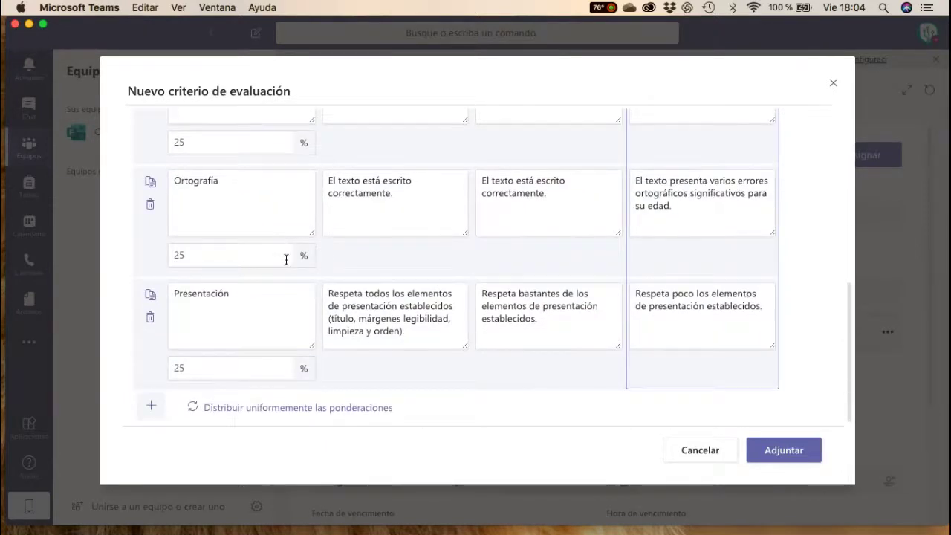
scroll(286, 260, up, 10)
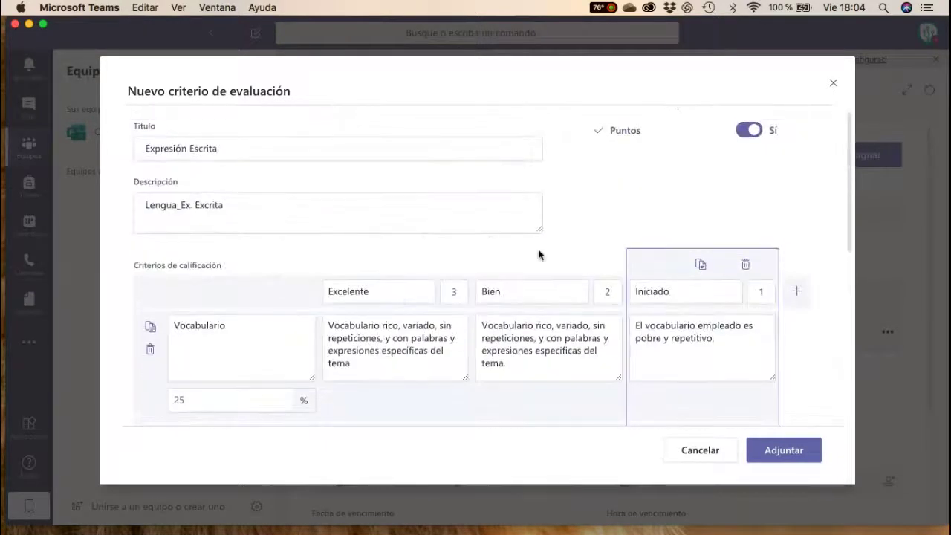
scroll(215, 418, down, 7)
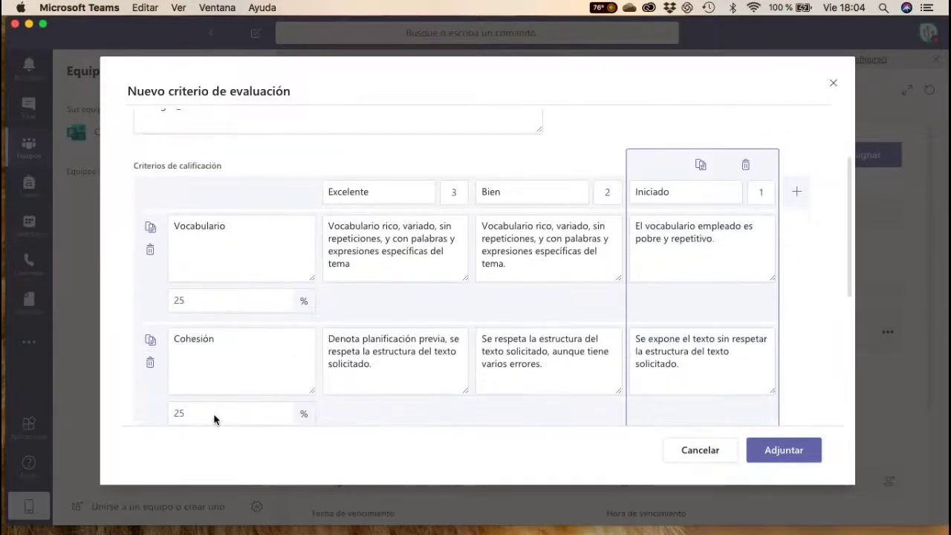
scroll(215, 418, down, 5)
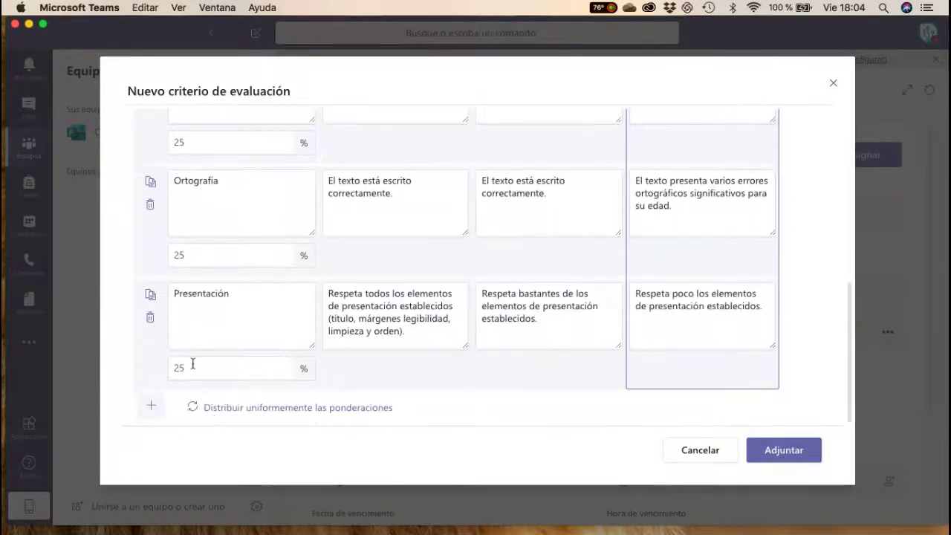
- Set the rubric weight of the Presentación criterion to 20% and of the Ortografía criterion to 30%
click(192, 364)
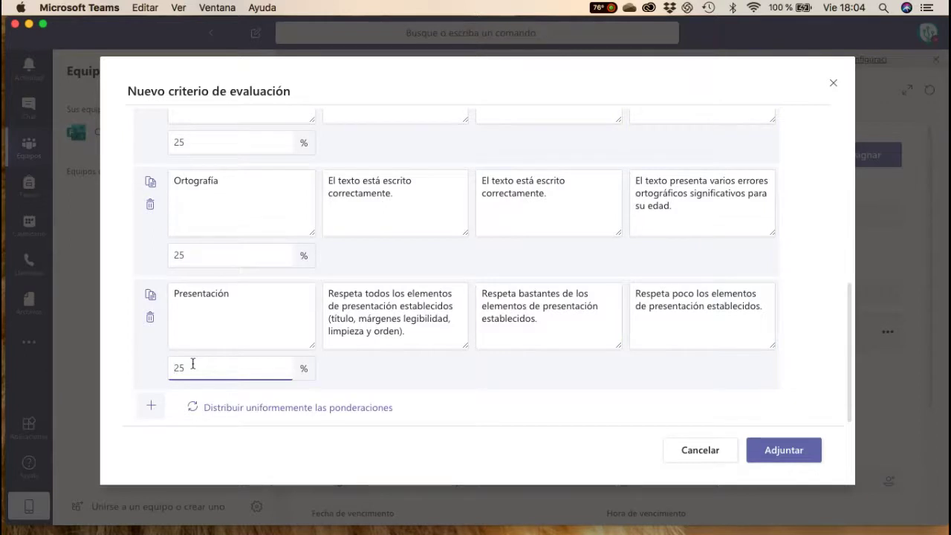
key(Delete)
key(Delete)
text(20)
scroll(297, 238, up, 3)
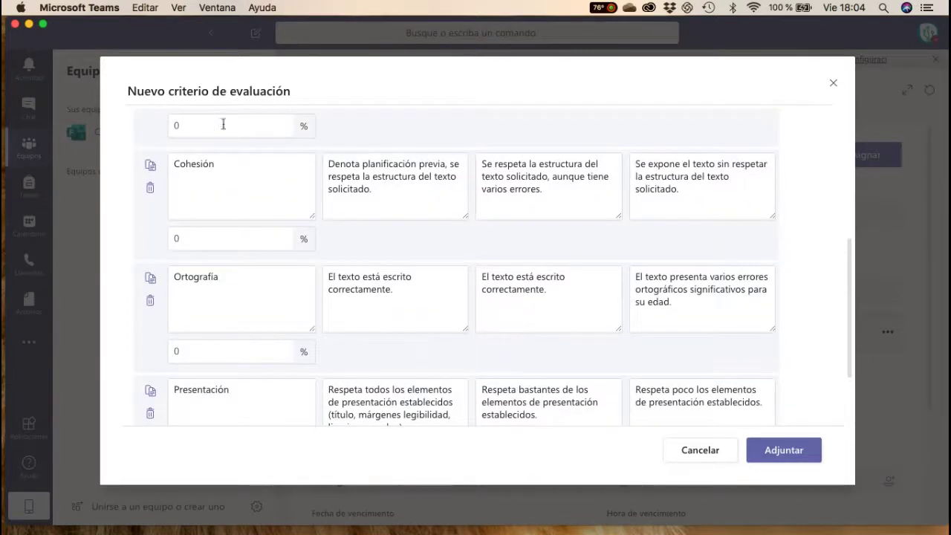
click(206, 354)
text(30)
- Set the rubric weight of the Cohesión criterion to 20% and of the Vocabulario criterion to 30%
click(208, 239)
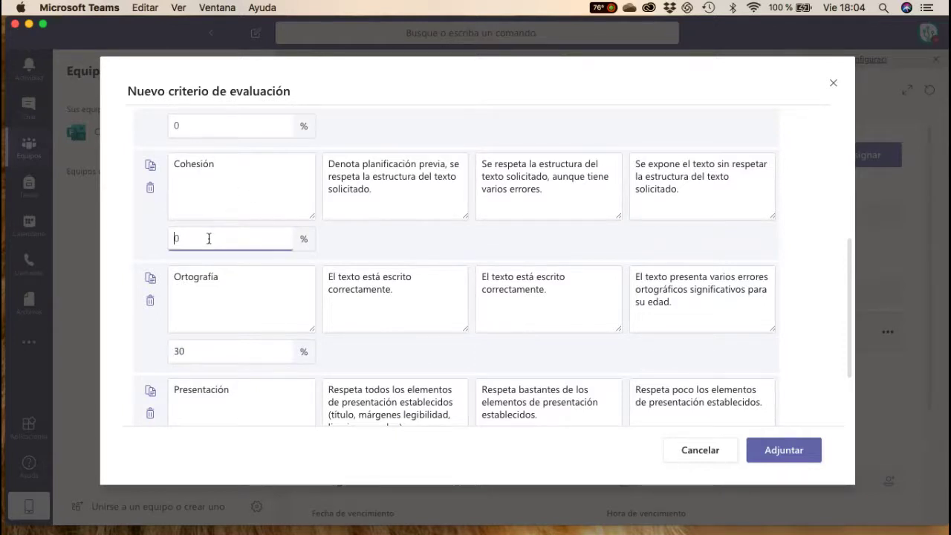
text(20)
scroll(218, 312, down, 3)
scroll(219, 312, up, 6)
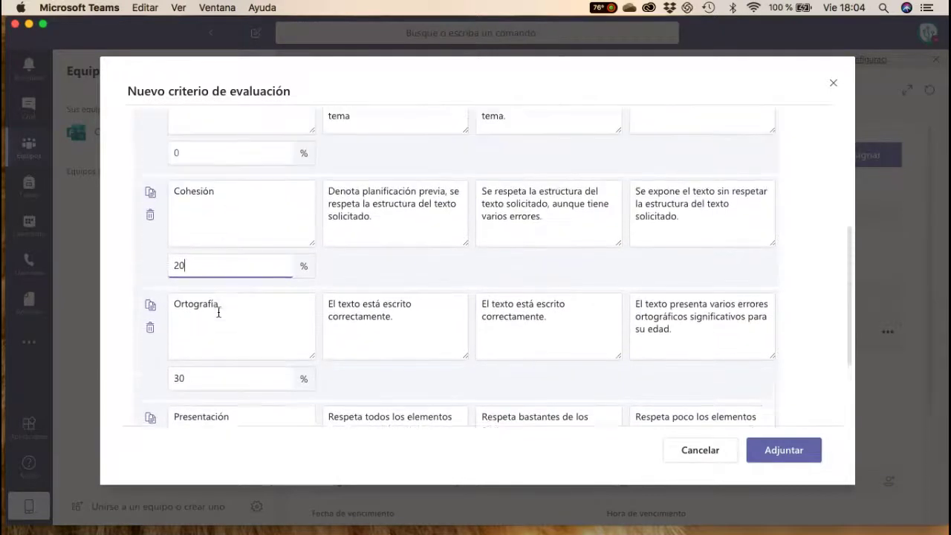
click(205, 247)
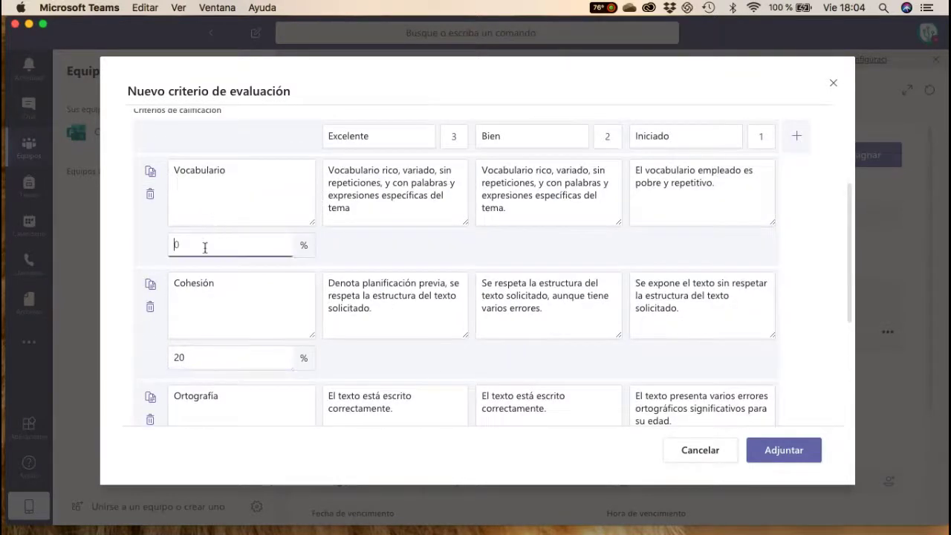
text(3)
click(104, 207)
- Check the rubric's title, descriptions and weights, and attach it to the Expresión Escrita assignment
scroll(417, 313, down, 6)
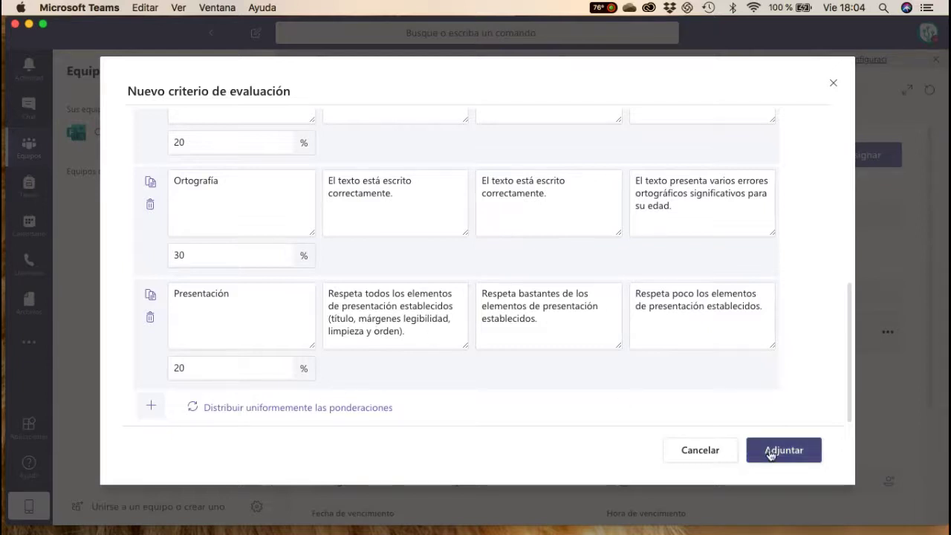
scroll(766, 416, up, 10)
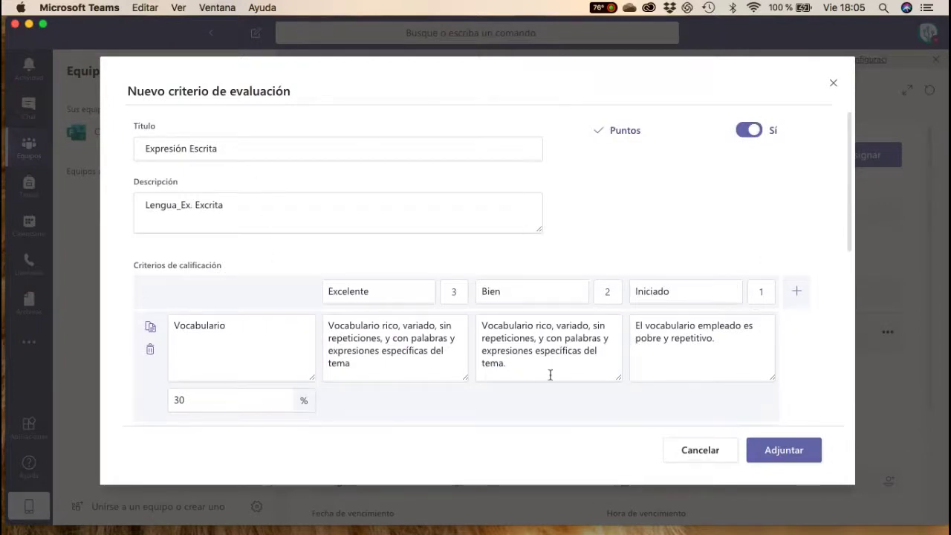
scroll(550, 375, down, 10)
click(792, 459)
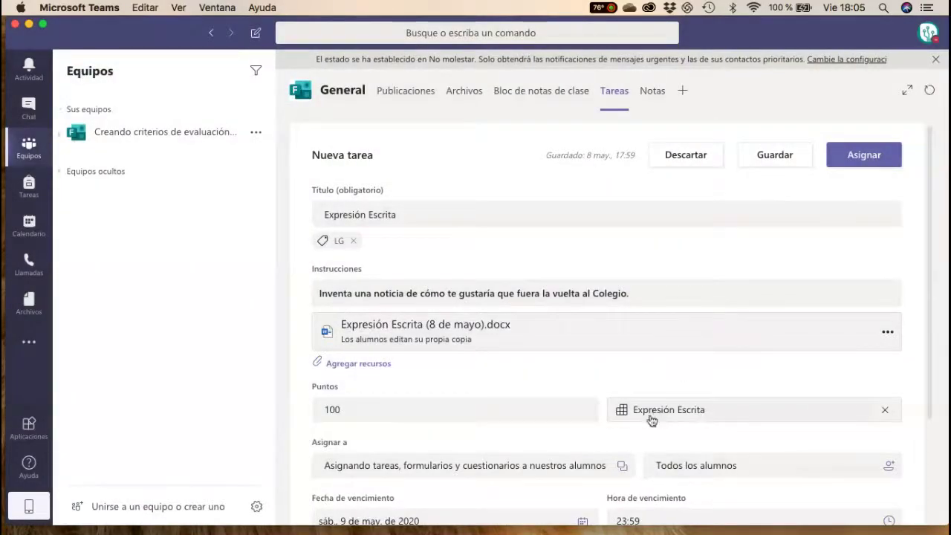
- In the assignment's timeline, enable scheduling for a future date and set the publication time to 18:06
scroll(654, 420, down, 3)
mouse_move(334, 290)
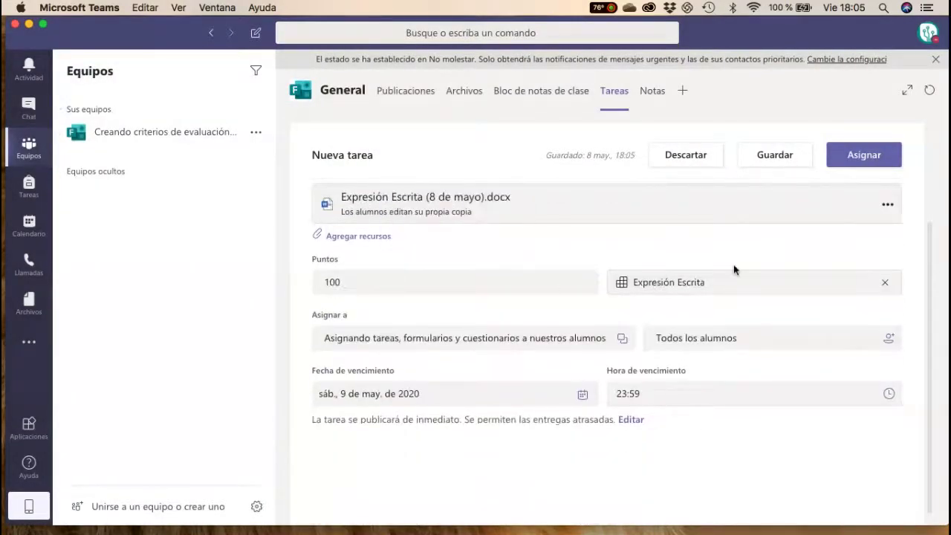
mouse_move(410, 289)
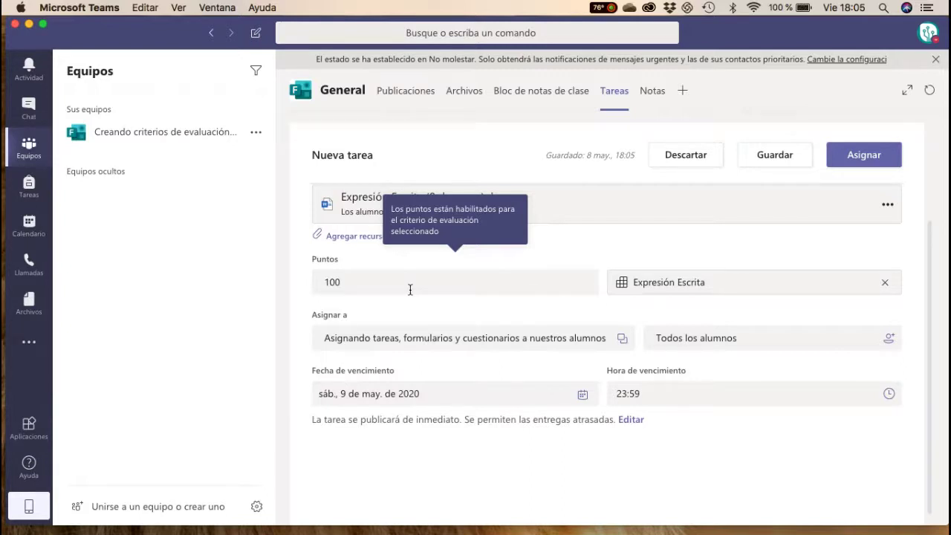
click(631, 421)
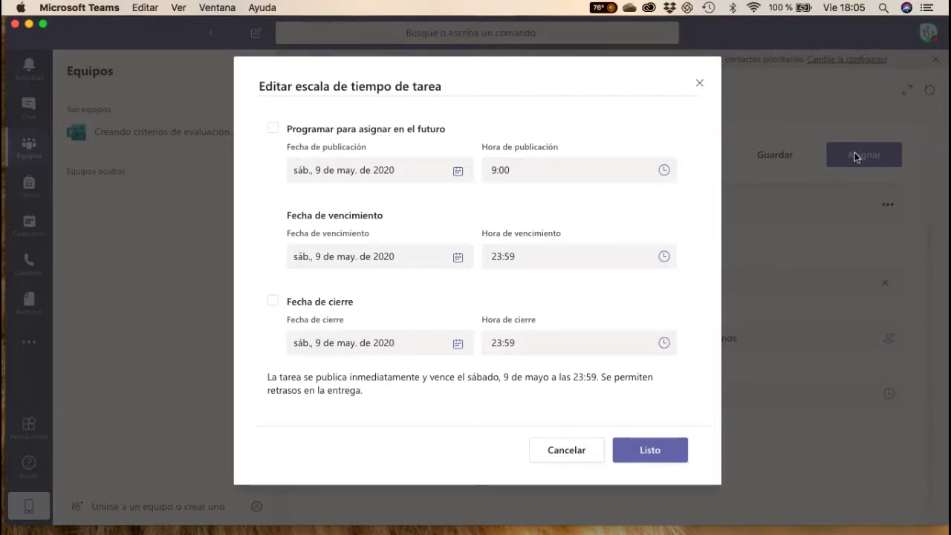
click(273, 129)
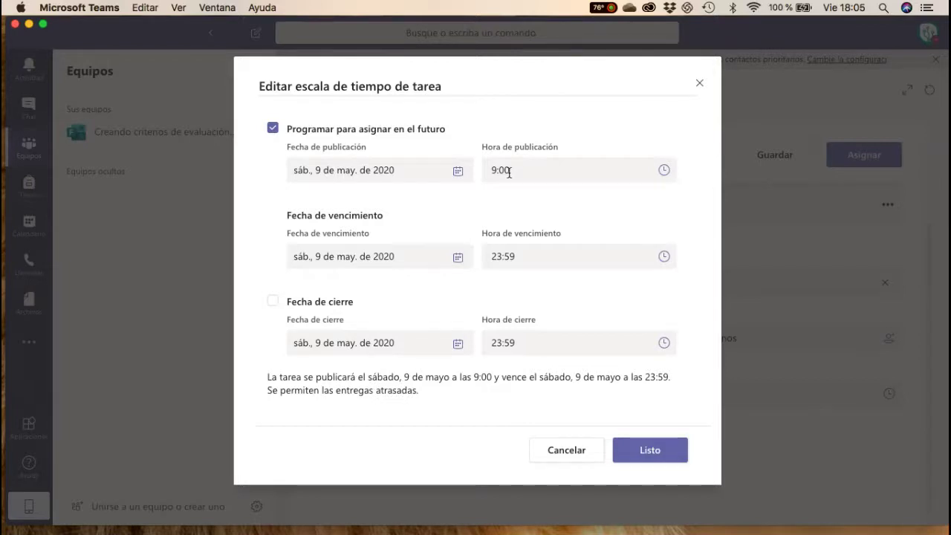
double_click(509, 172)
text(18:06)
- Set the due date and the publication date to Friday 8 May 2020 and schedule the assignment
click(376, 264)
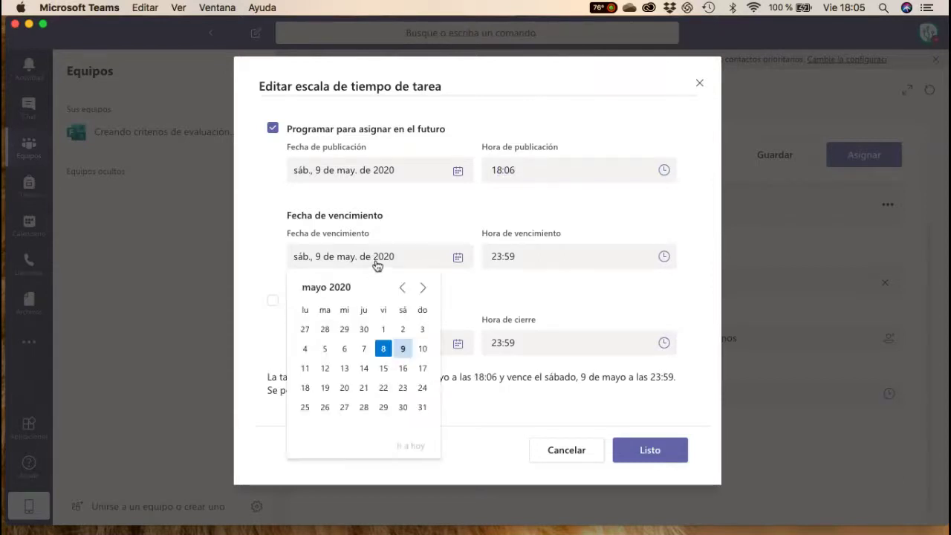
click(384, 349)
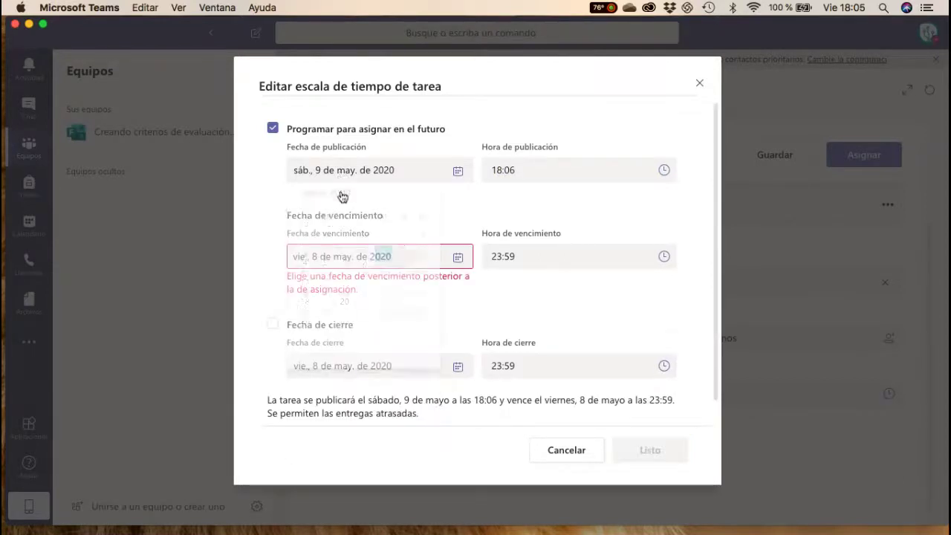
click(345, 171)
click(383, 265)
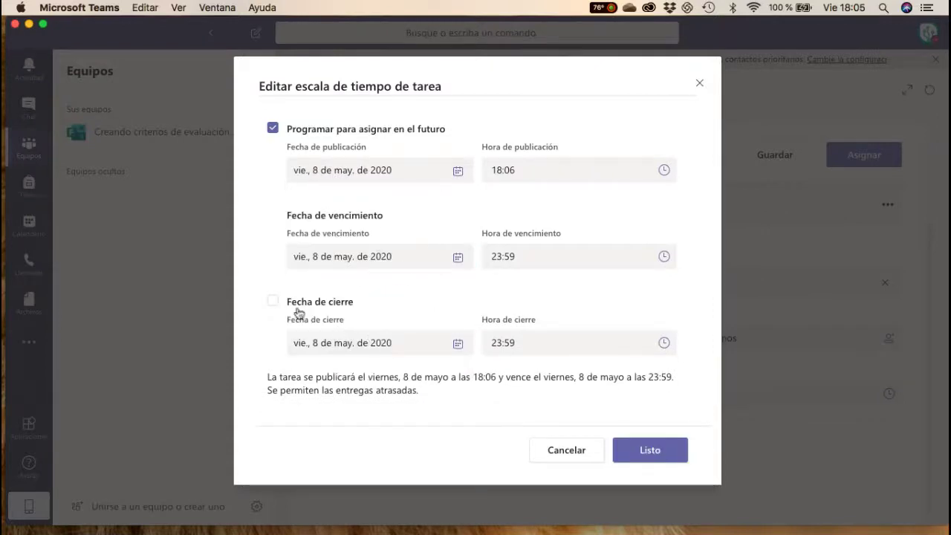
click(632, 454)
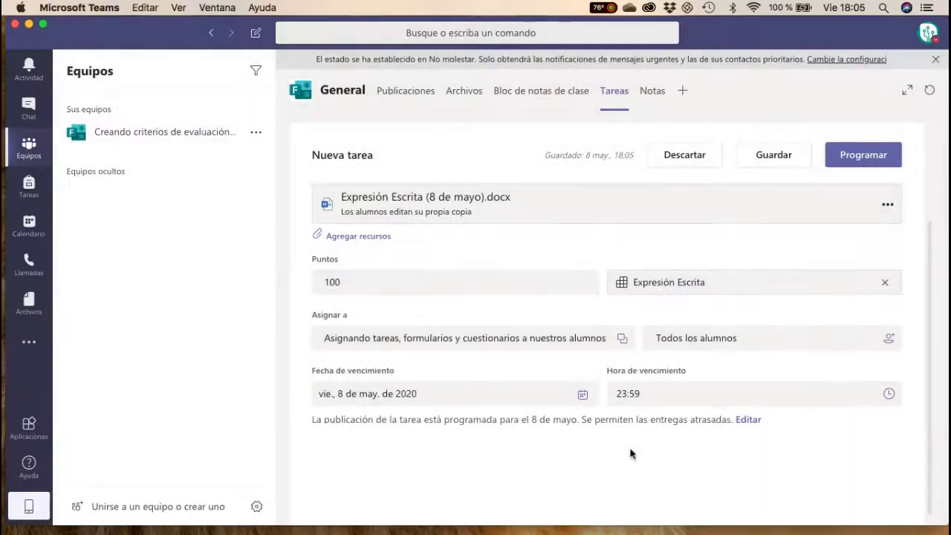
click(886, 208)
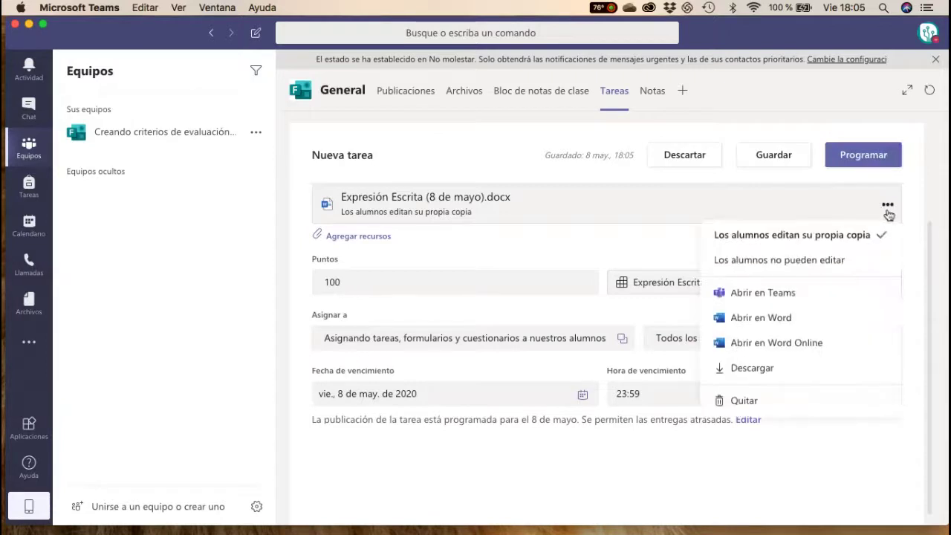
click(869, 158)
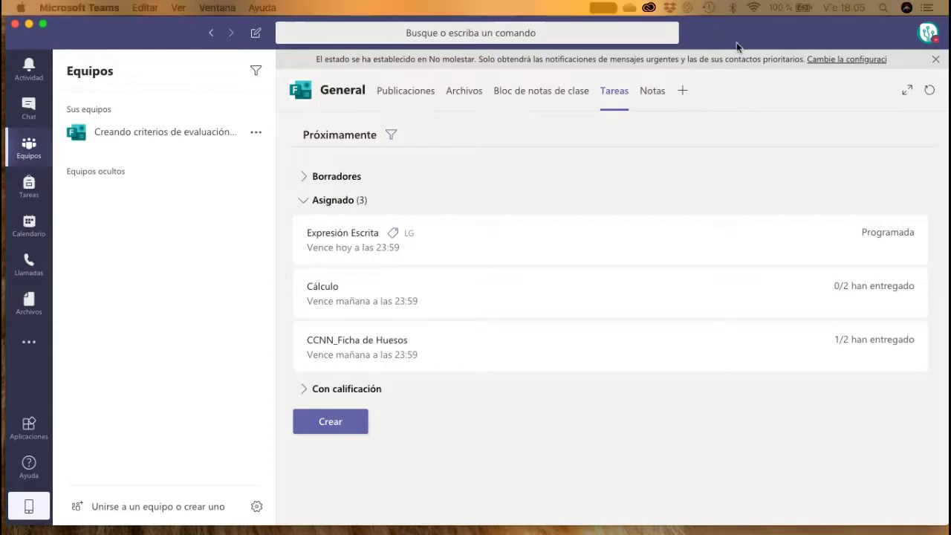
- Switch to the student's Teams in Chrome, open the team's General channel, and move that window aside to uncover the teacher's Teams
key(super+Tab)
click(145, 232)
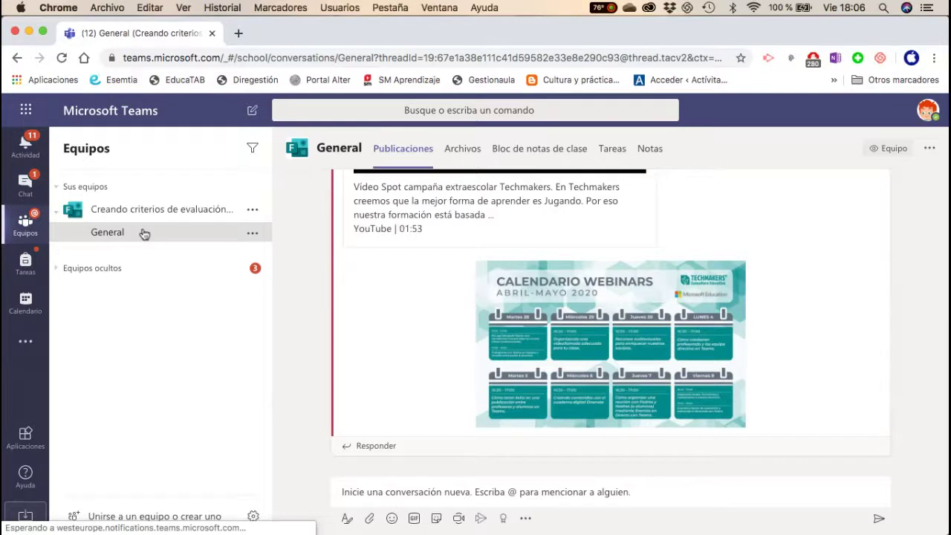
drag(542, 32, 546, 444)
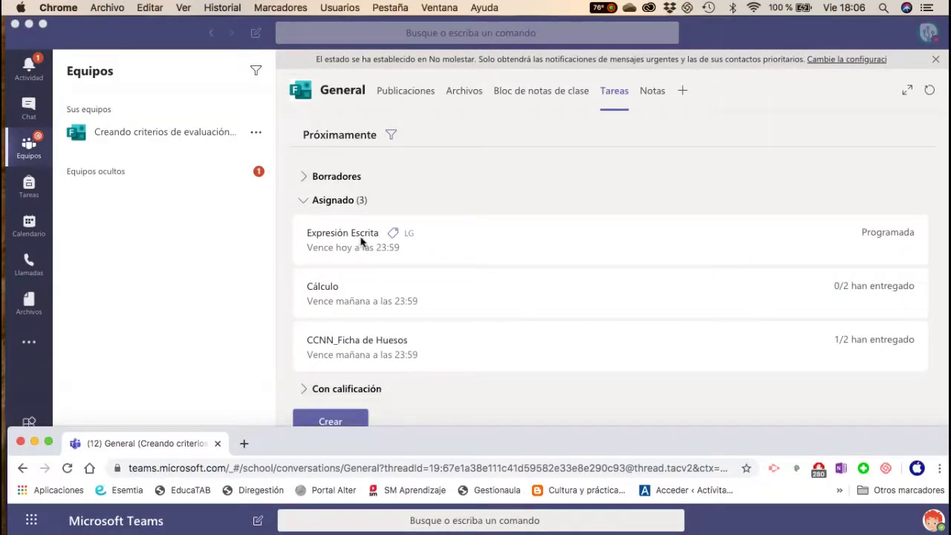
- In the teacher's Teams, open the Expresión Escrita assignment for editing, review its due and closing dates, and update it
click(335, 238)
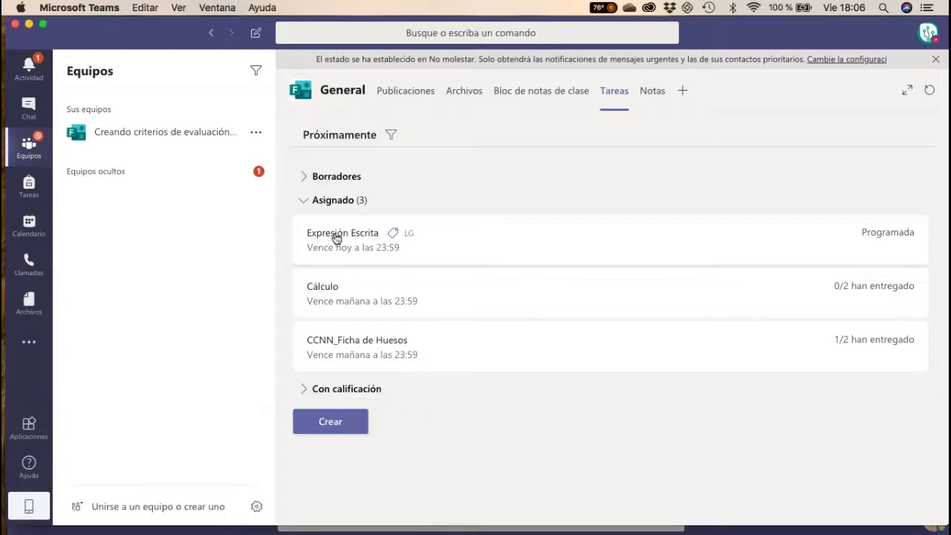
click(336, 238)
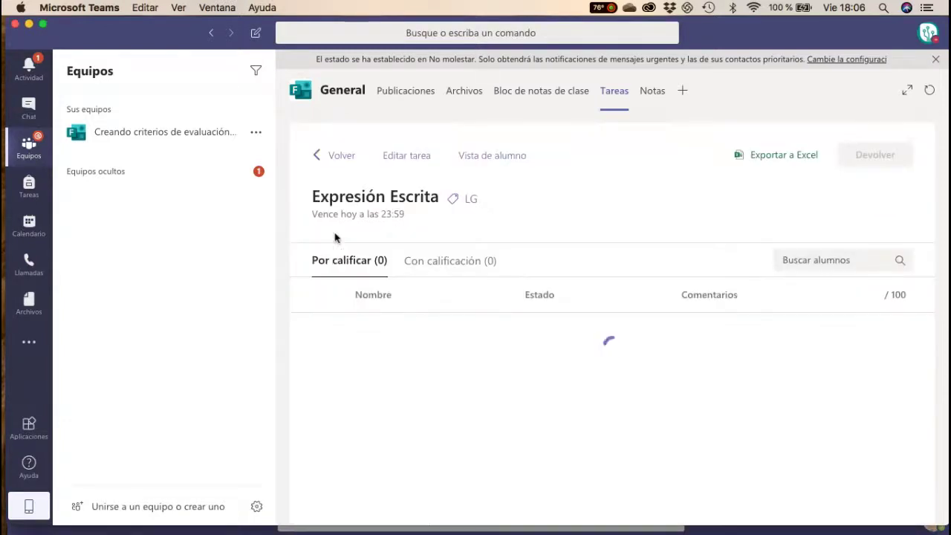
click(426, 157)
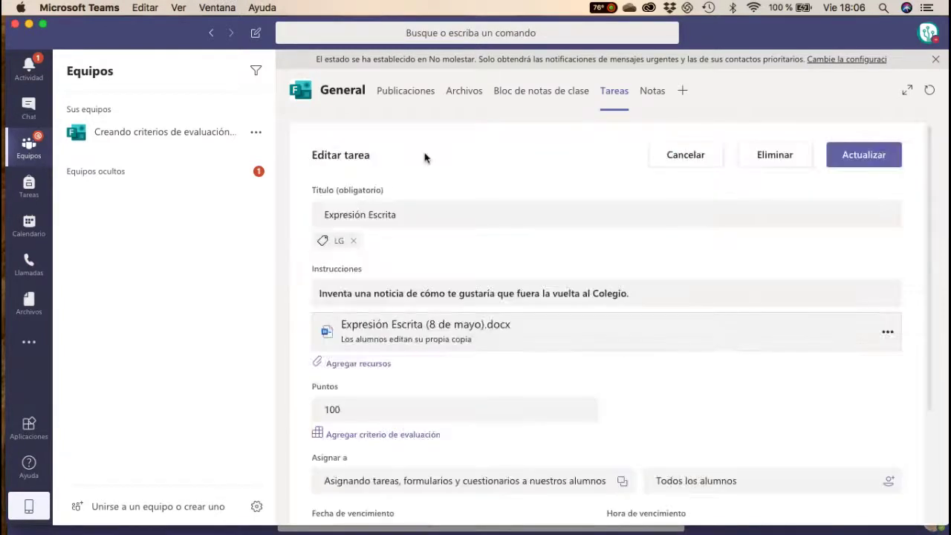
scroll(482, 325, down, 5)
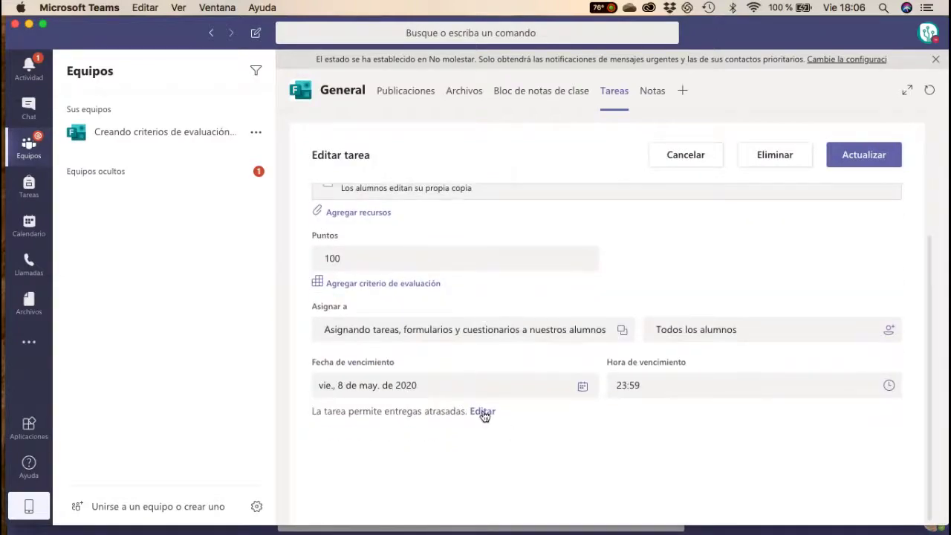
click(483, 414)
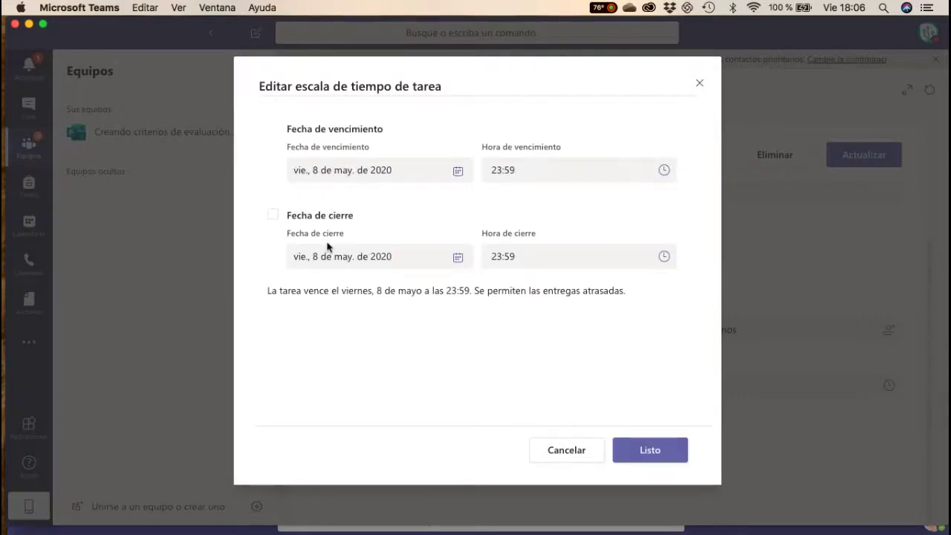
click(639, 455)
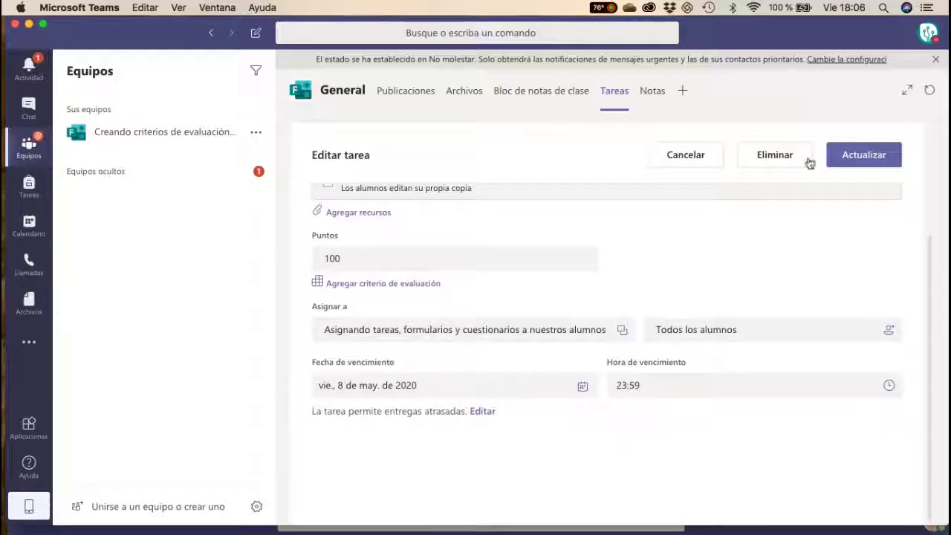
click(848, 157)
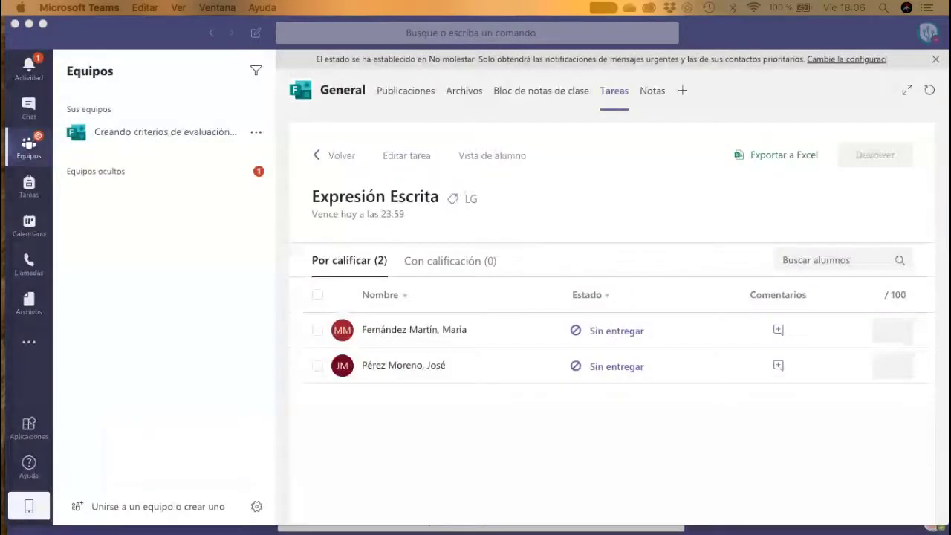
- Switch back to the student's Teams in Chrome, restore its window, and view the General channel's assignments
key(super+Tab)
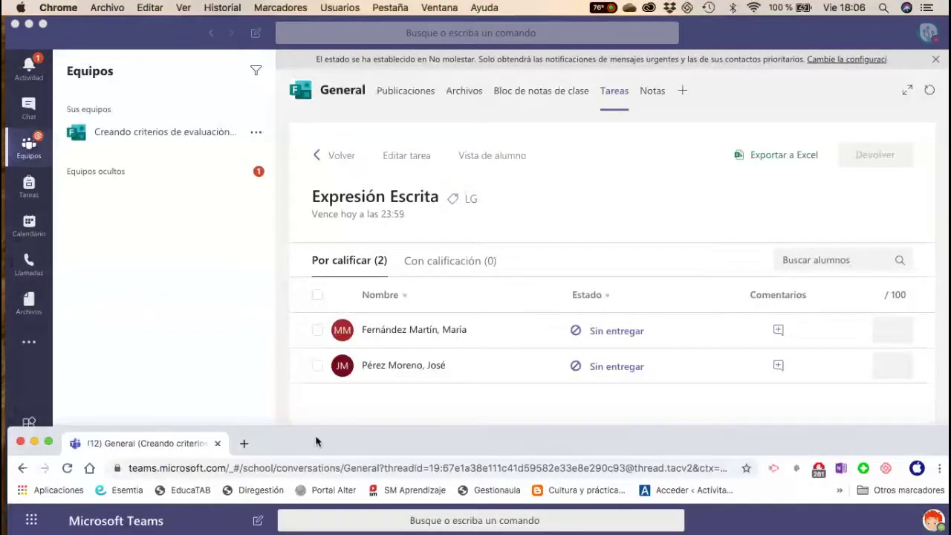
drag(318, 437, 316, 31)
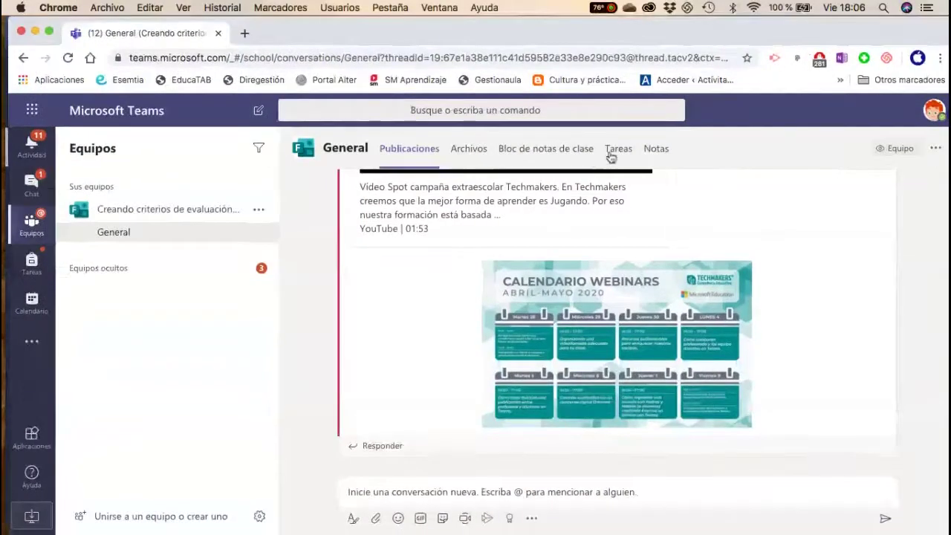
click(619, 152)
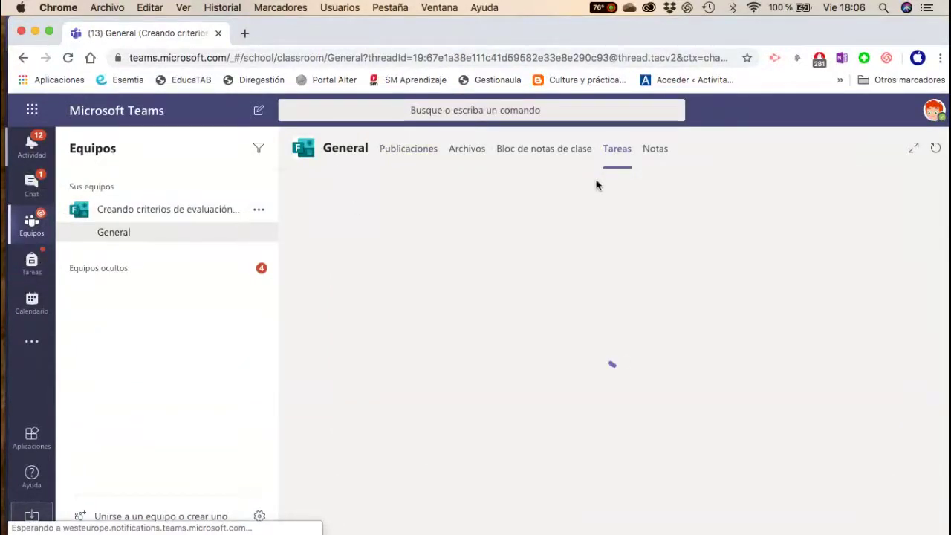
click(570, 148)
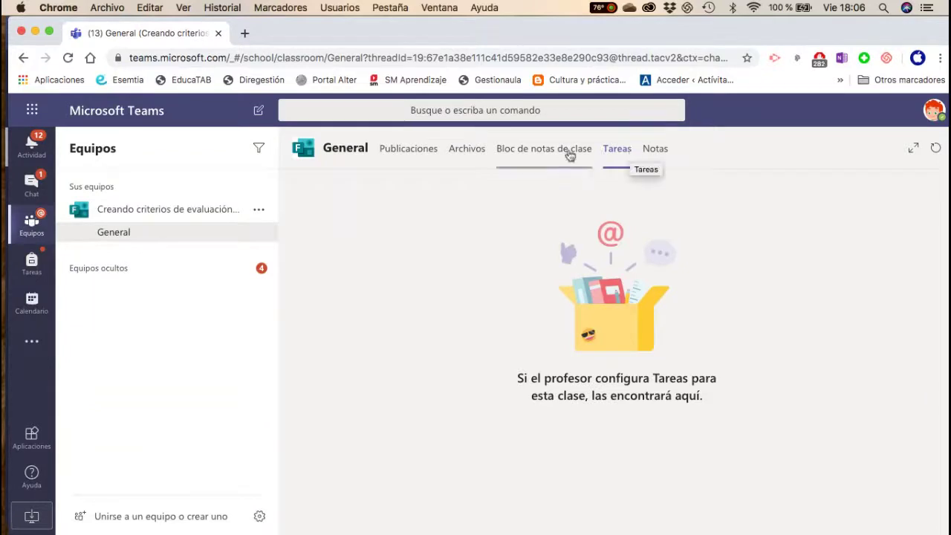
click(608, 159)
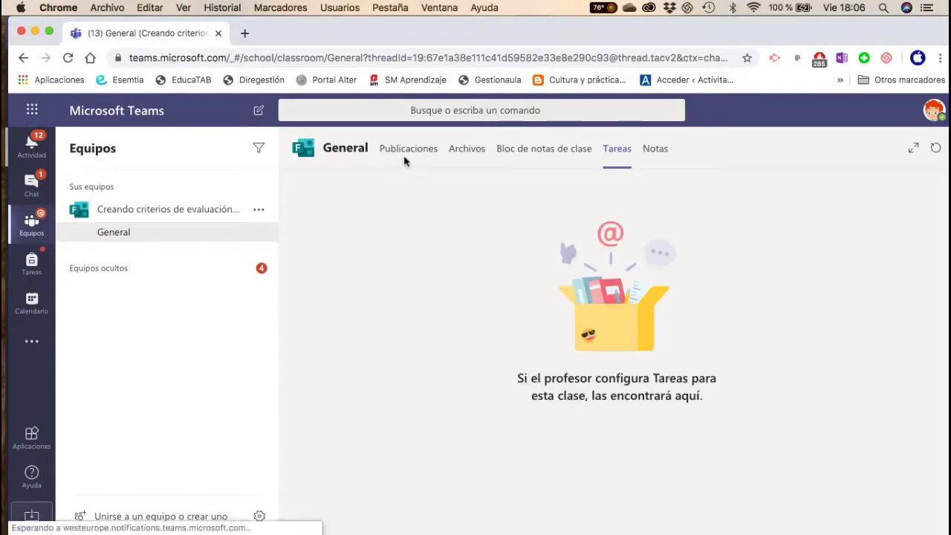
- Go to the student's overall assignments and choose the class 'Creando criterios de evaluación y evaluando el alumnado'
click(200, 208)
click(35, 261)
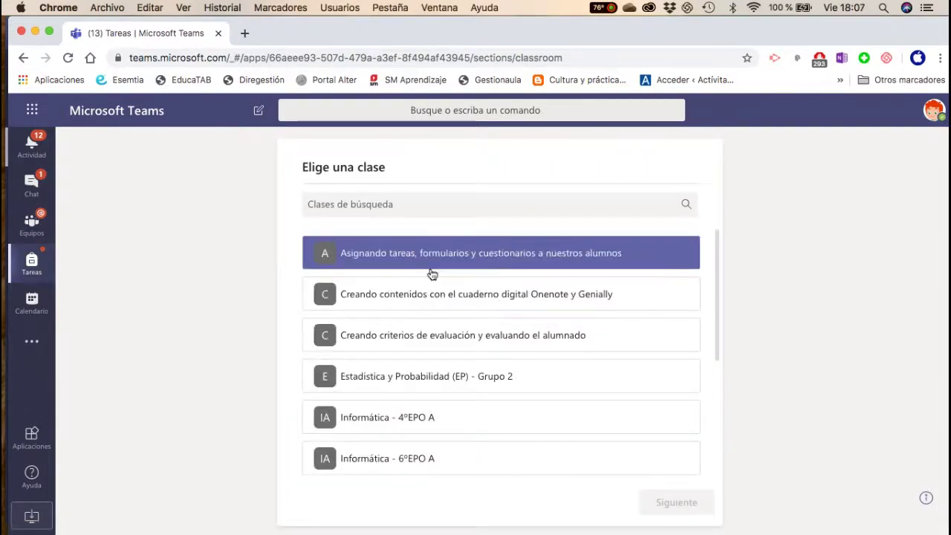
click(441, 338)
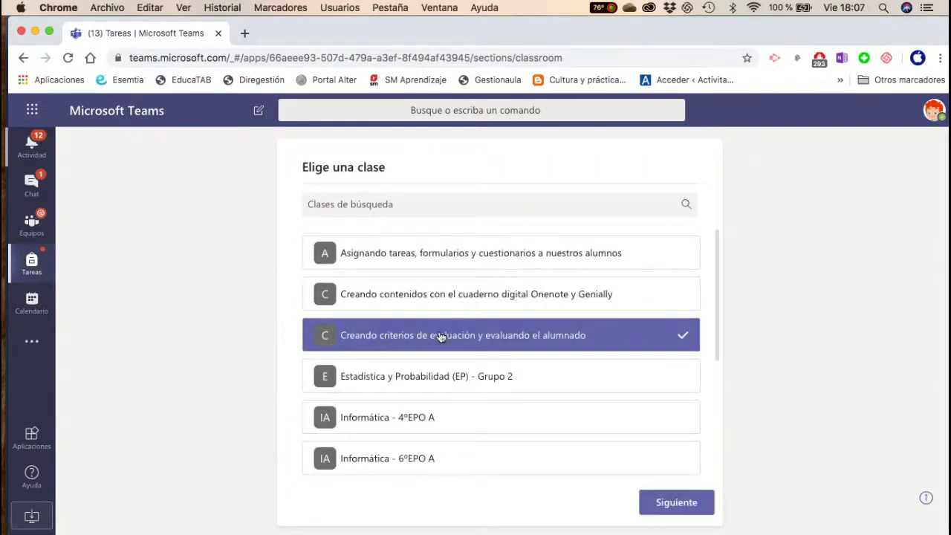
click(654, 503)
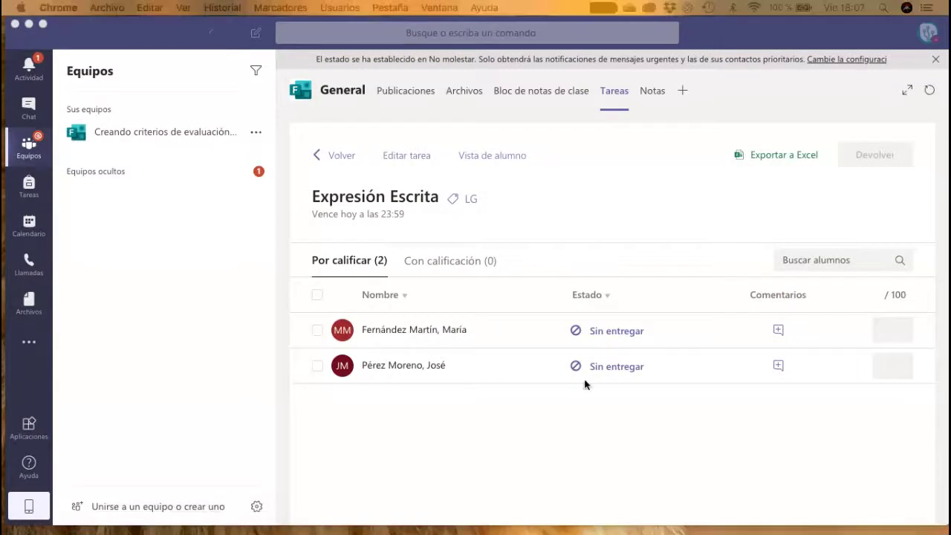
- In the teacher's Teams, open the first listed student's Expresión Escrita submission and start editing its Word document in the browser
click(419, 157)
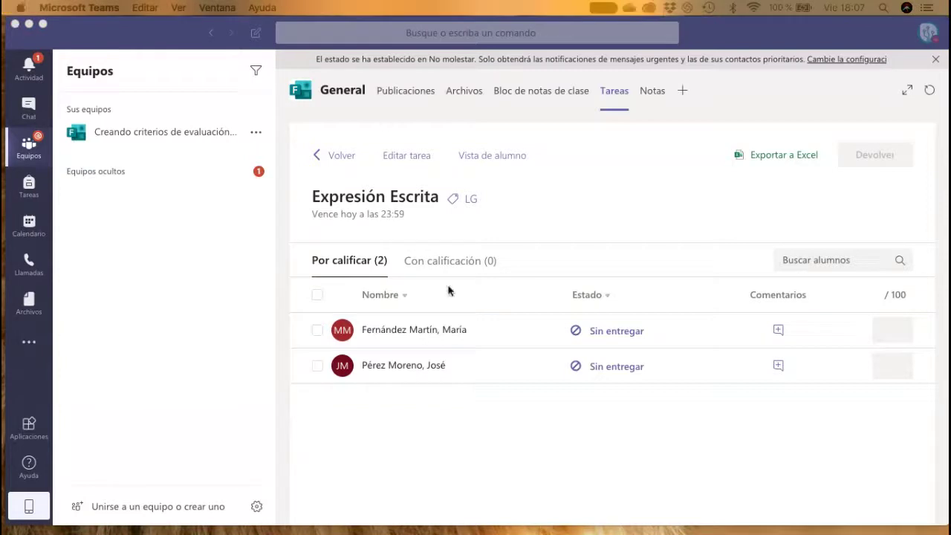
click(399, 331)
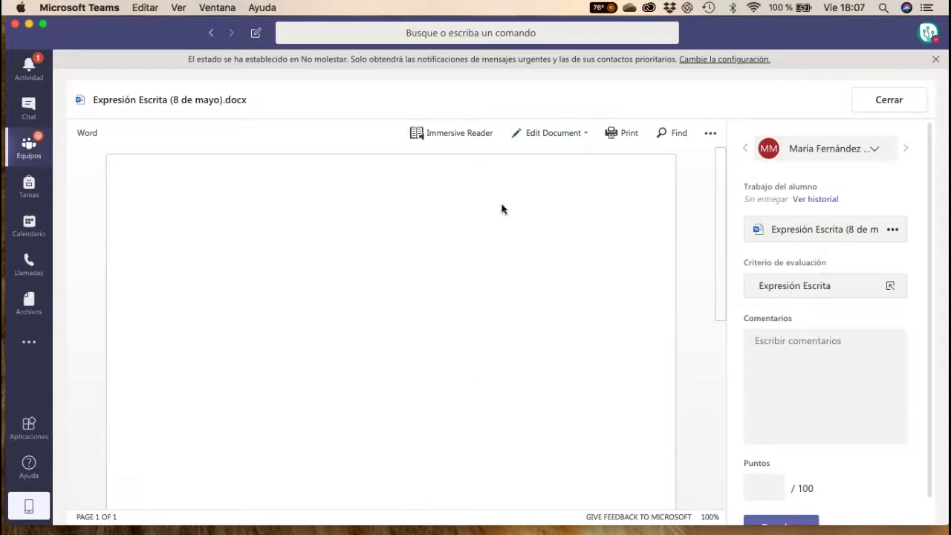
click(587, 135)
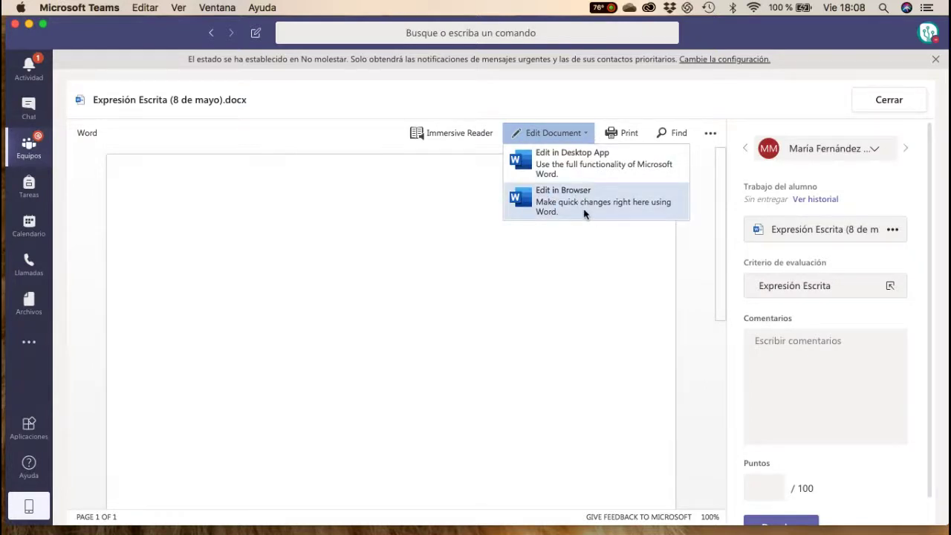
click(588, 161)
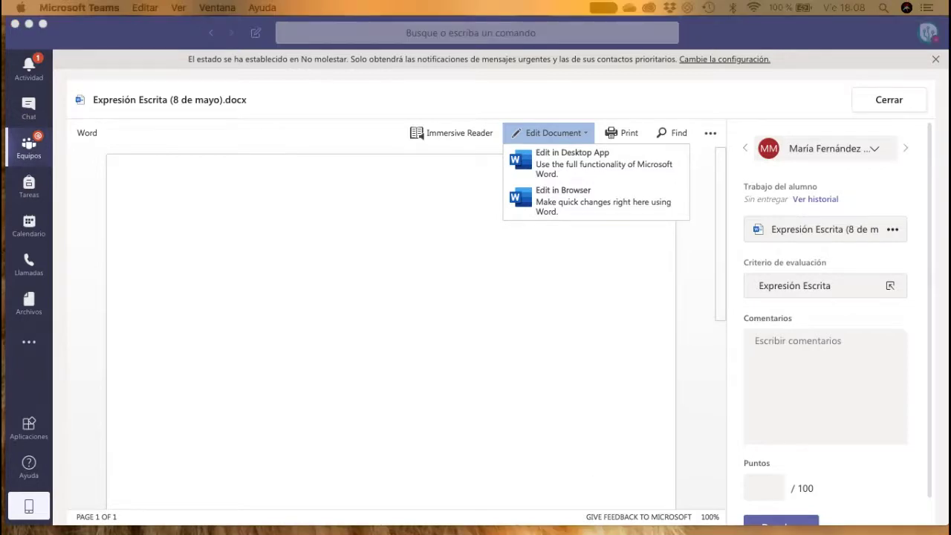
click(661, 277)
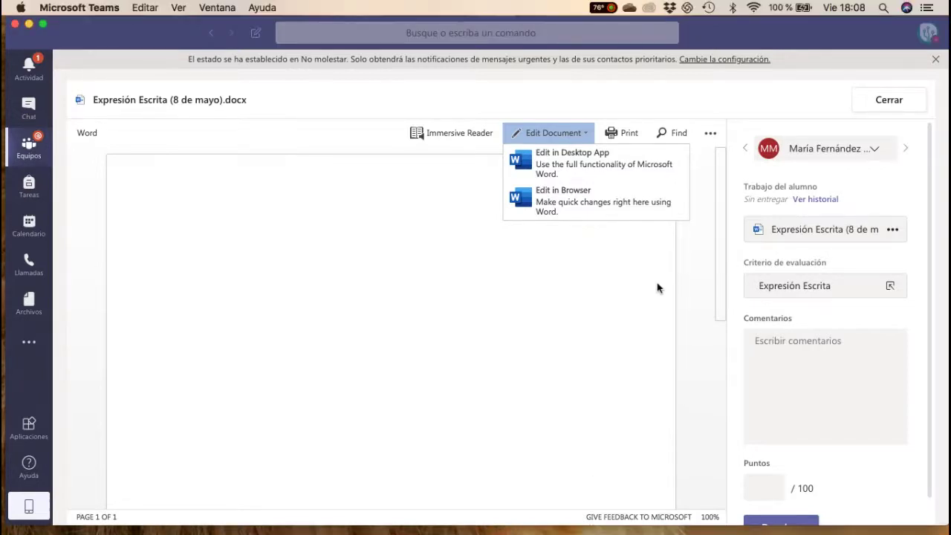
click(629, 202)
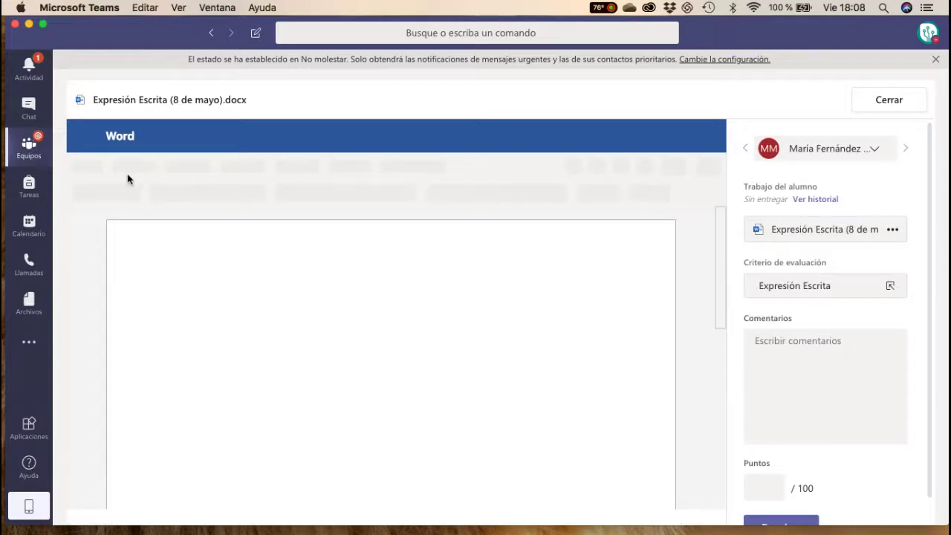
- Look over the assignment's rubric, close it, and insert the two-paragraph tale beginning 'Un asno y un caballo vivían juntos' into the student's document
click(823, 290)
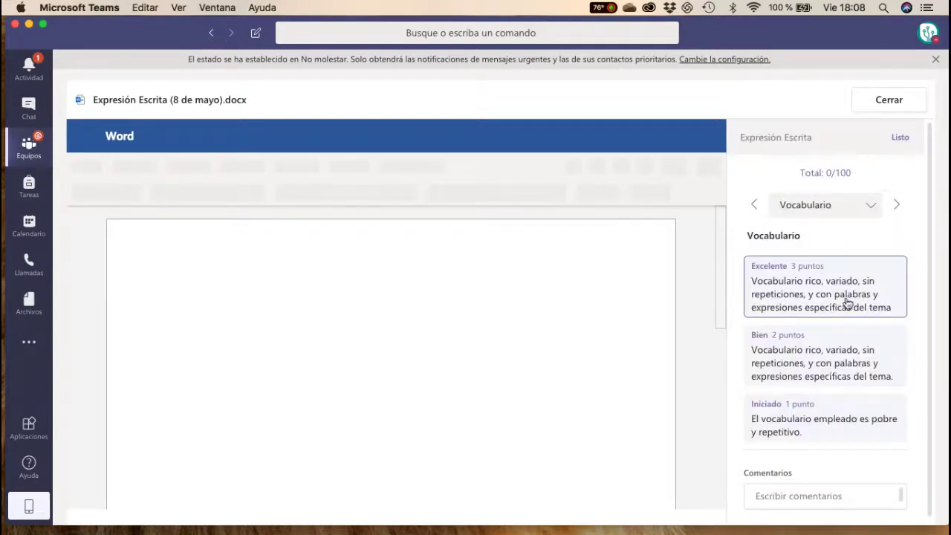
click(908, 136)
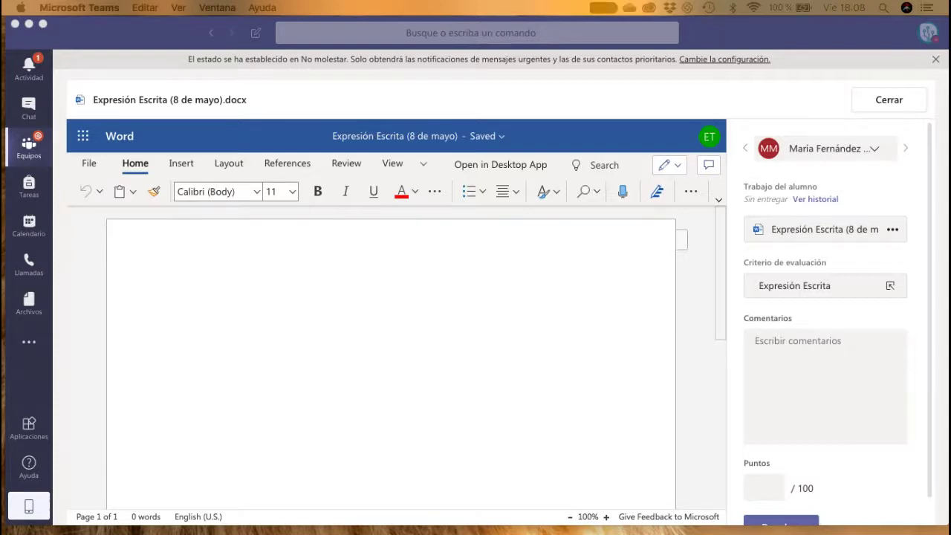
click(286, 364)
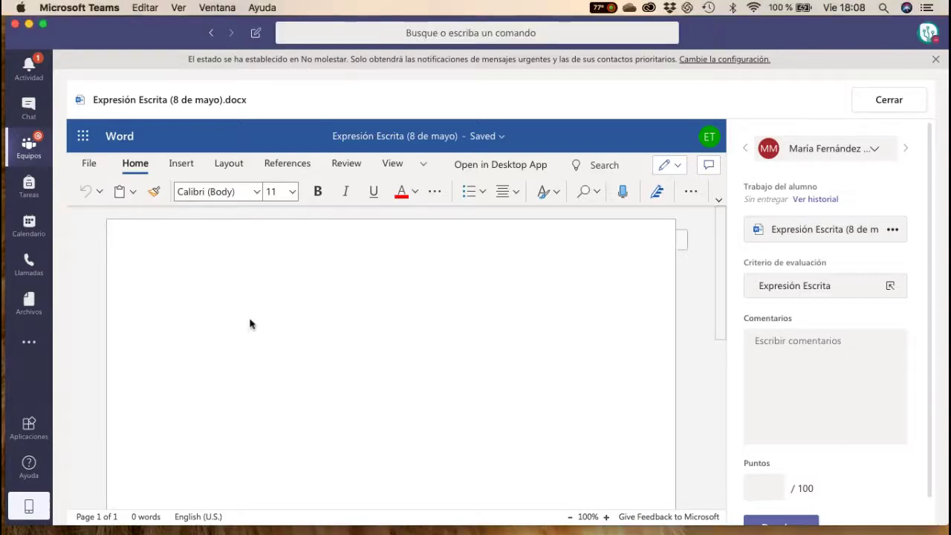
text(Un asno y un caballo vivían juntos desde su más tierna infancia y, como buenos amigos que eran, utilizaban el mismo establo, compartían la bandeja de heno, y se repartían el trabajo equitativamente. Su dueño era molinero, así que su tarea diaria consistía en transportar la harina de trigo desde el campo al mercado principal de la ciudad.\nLa rutina era la misma todas las mañanas: el hombre colocaba un enorme y pesado saco sobre el lomo del asno, y minutos después, otro igual de enorme y pesado sobre el lomo del caballo. En cuanto todo estaba preparado los tres abandonaban el establo y se ponían en marcha. Para los animales el trayecto era aburrido y bastante duro, pero como su sustento dependía de cumplir órdenes sin rechistar, ni se les pasaba por la mente quejarse de su suerte.)
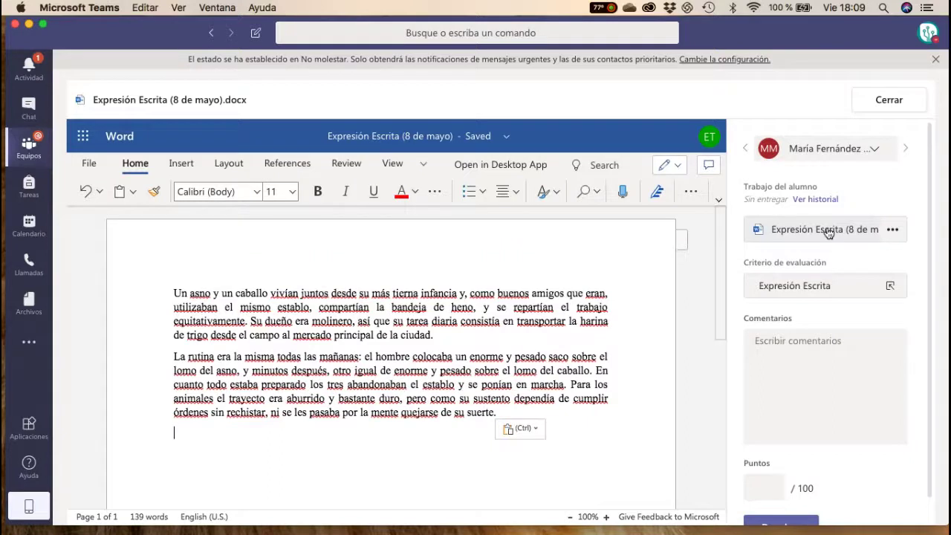
- Reopen the Expresión Escrita rubric and rate both Vocabulario and Cohesión as Excelente (3 puntos)
click(790, 290)
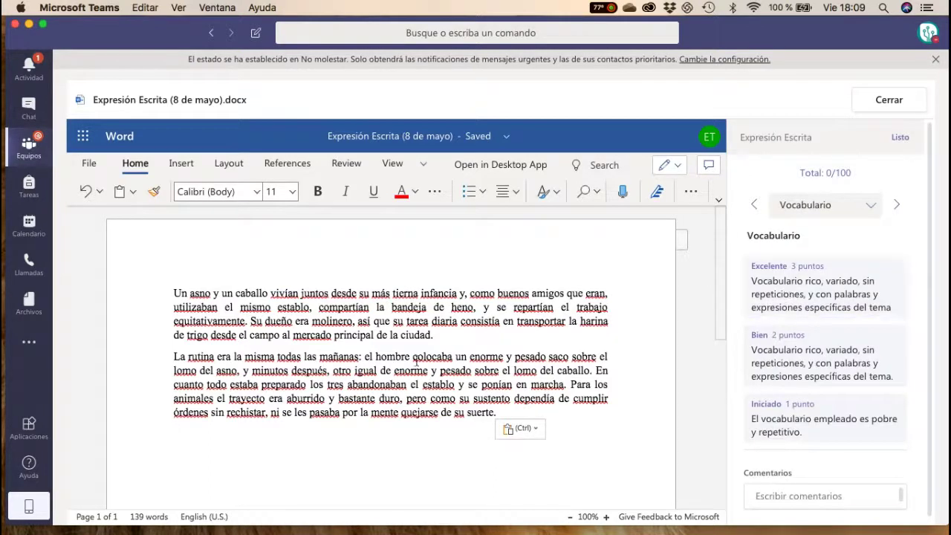
click(820, 295)
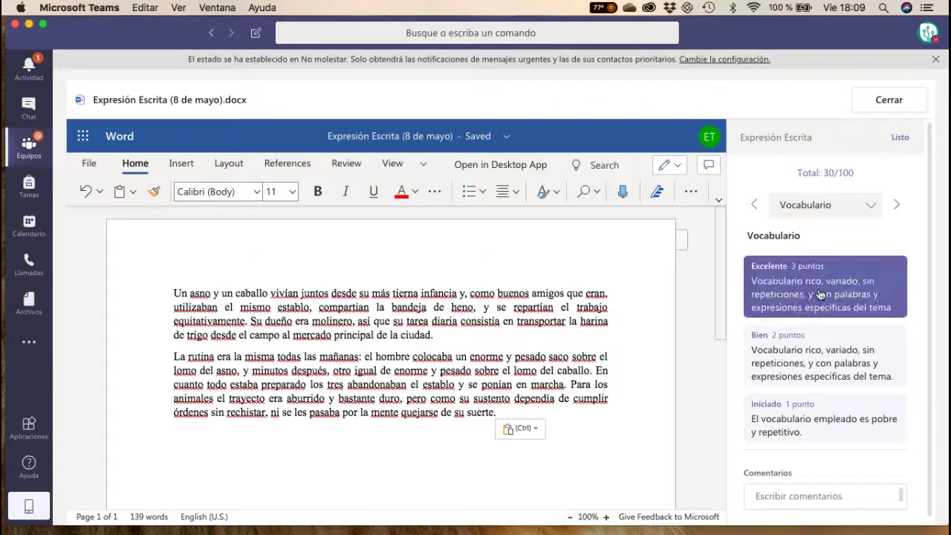
click(898, 206)
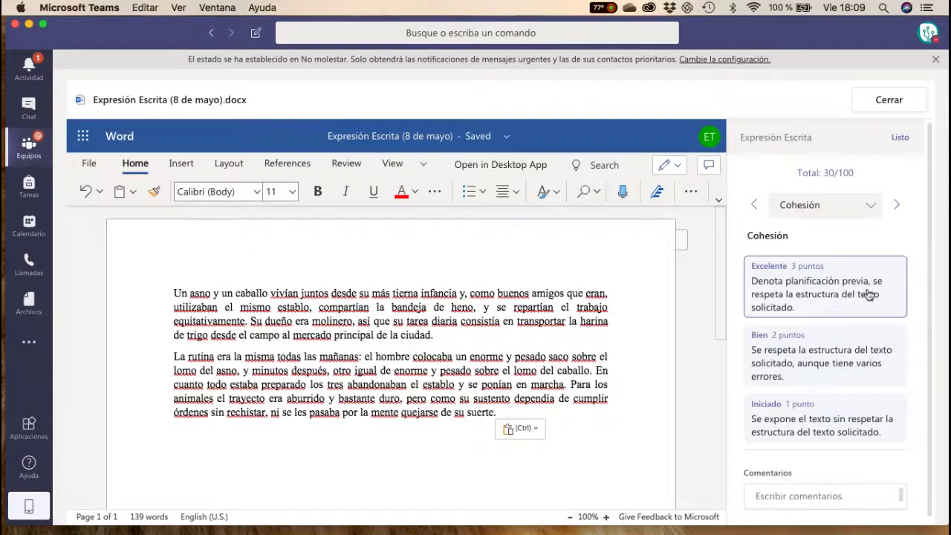
click(820, 309)
- Check the document's text, then rate Ortografía as Excelente (3 puntos) and Presentación as Bien (2 puntos) in the rubric
click(896, 208)
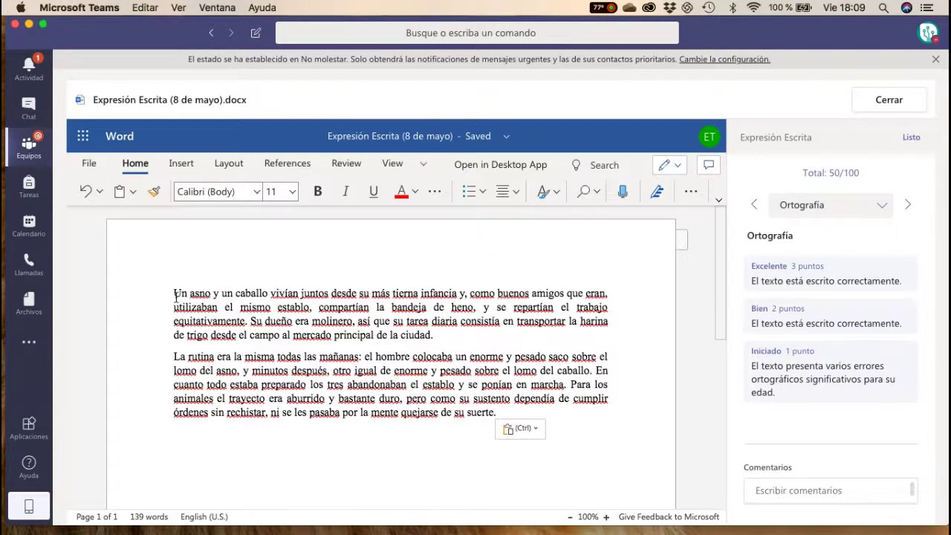
drag(175, 298, 204, 507)
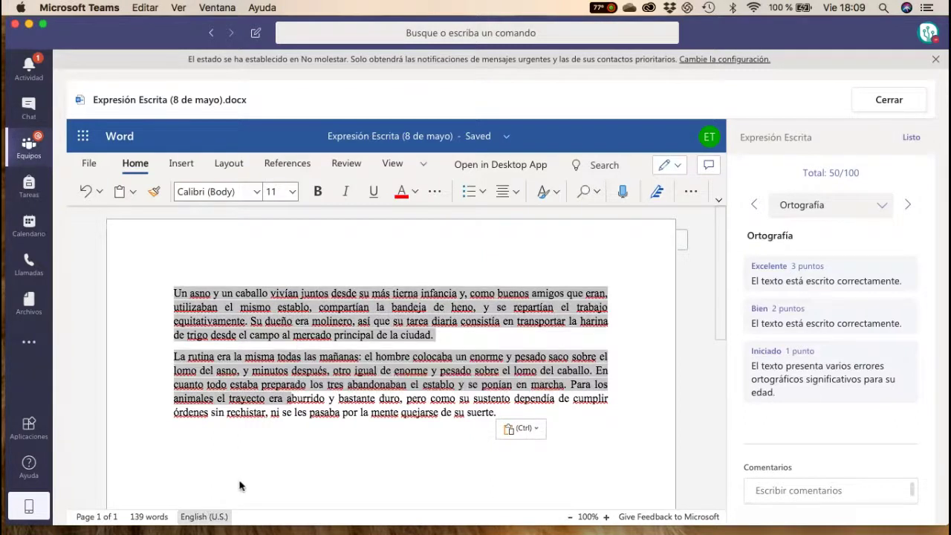
click(265, 405)
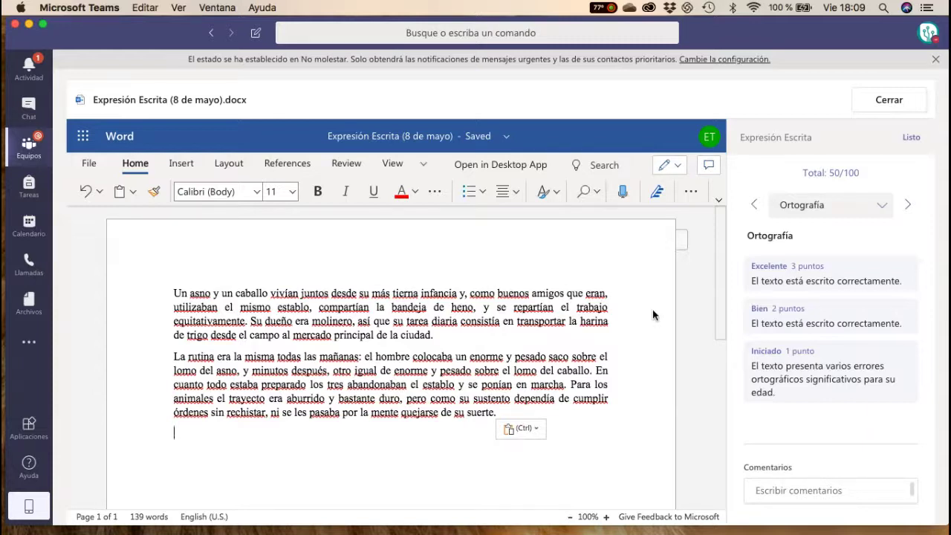
click(823, 277)
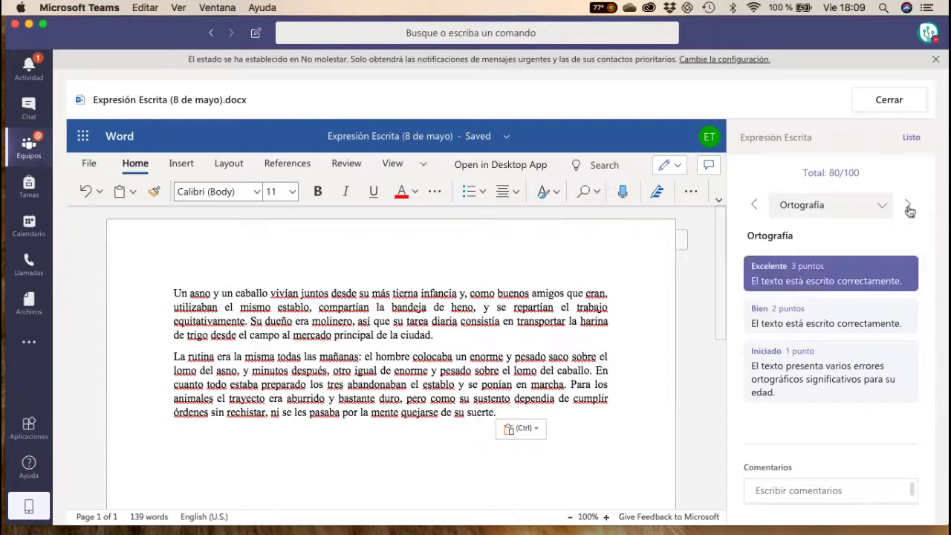
click(908, 207)
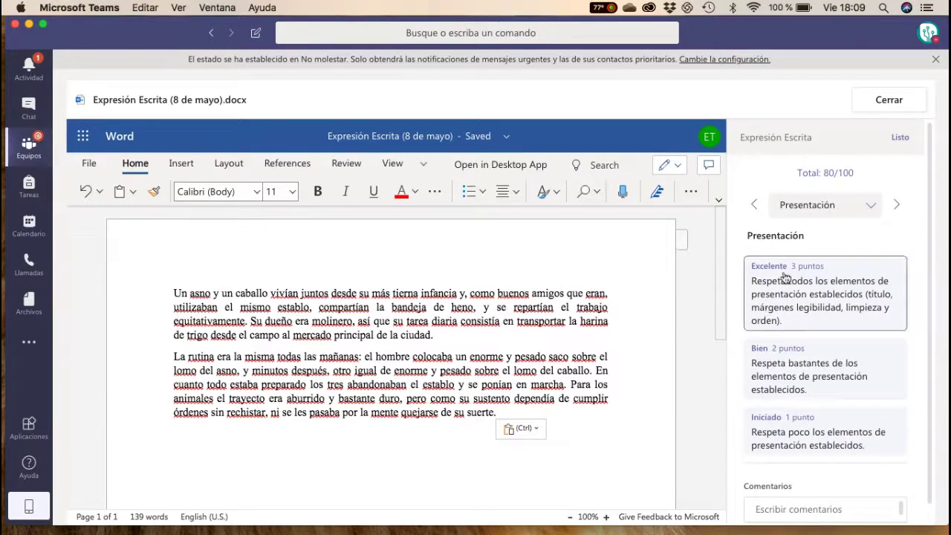
click(813, 370)
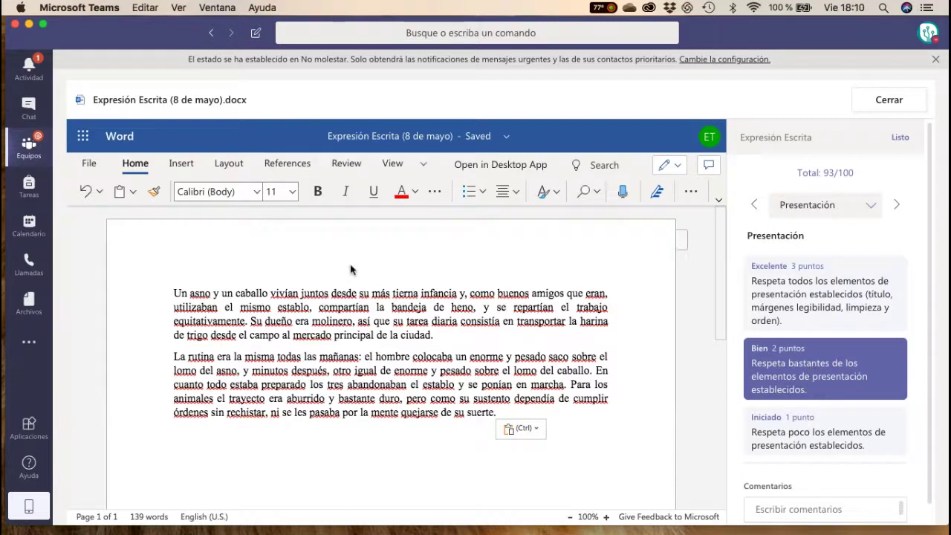
- Place the text cursor right after the word 'amigos' in the first line of the student's document
right_click(343, 294)
click(565, 294)
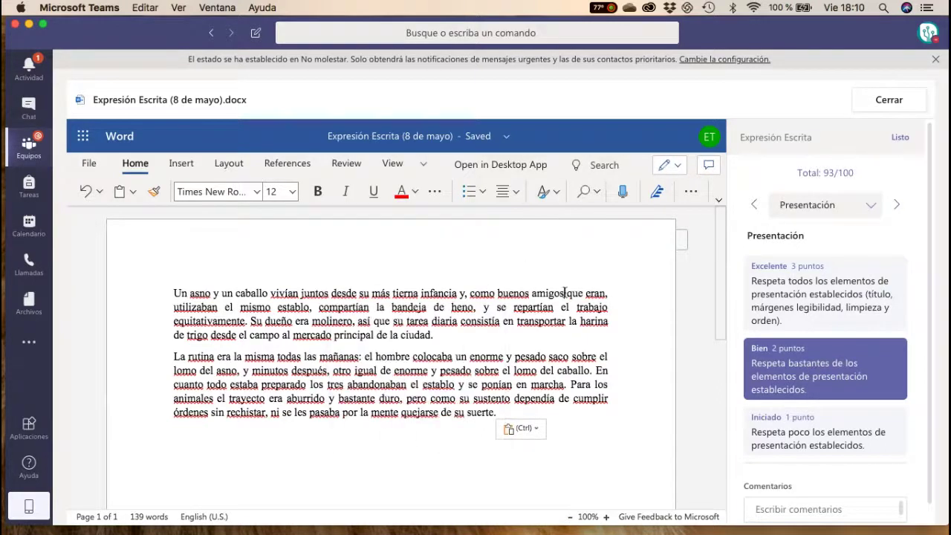